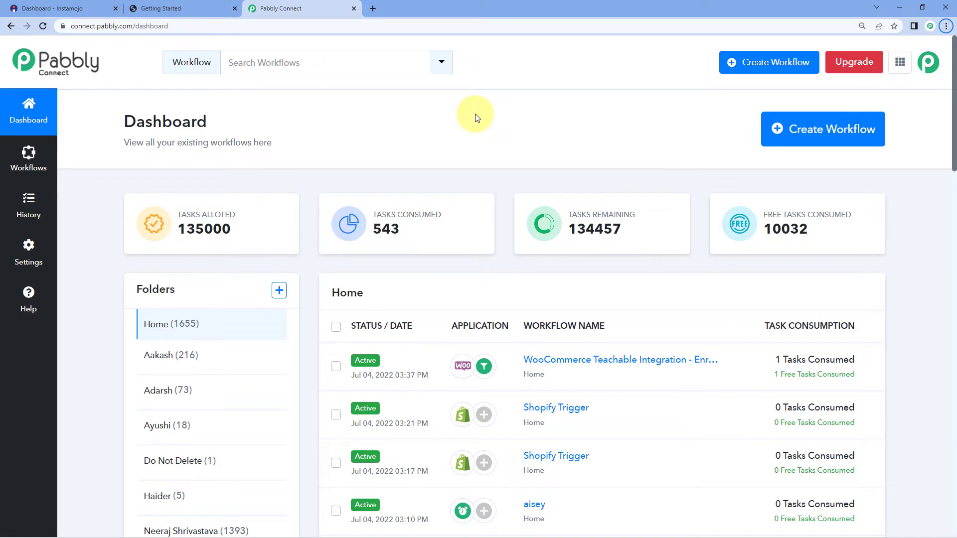
- Open a new browser tab next to the Pabbly Connect dashboard
click(373, 8)
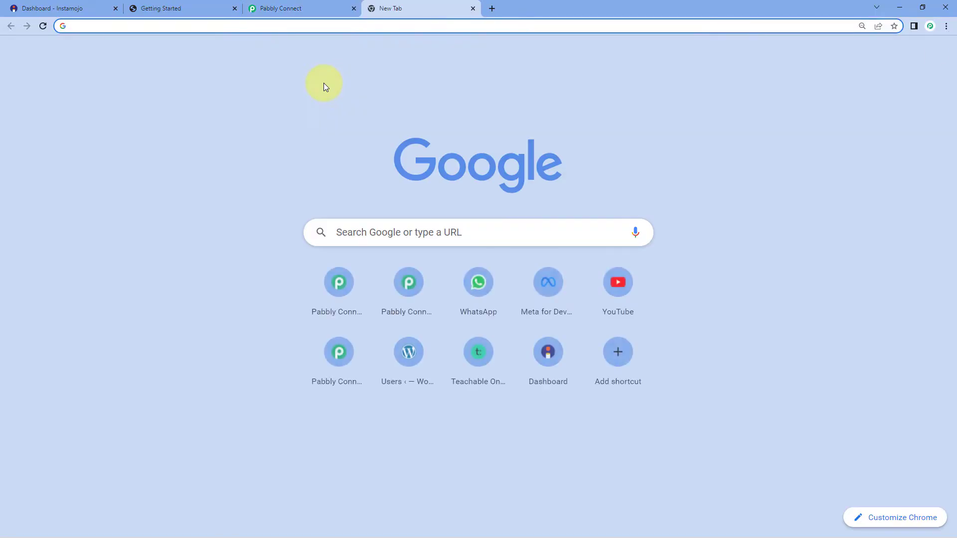
- Load pabbly.com/connect in the new tab, then close that tab to get back to the dashboard
text(pabbly.com/)
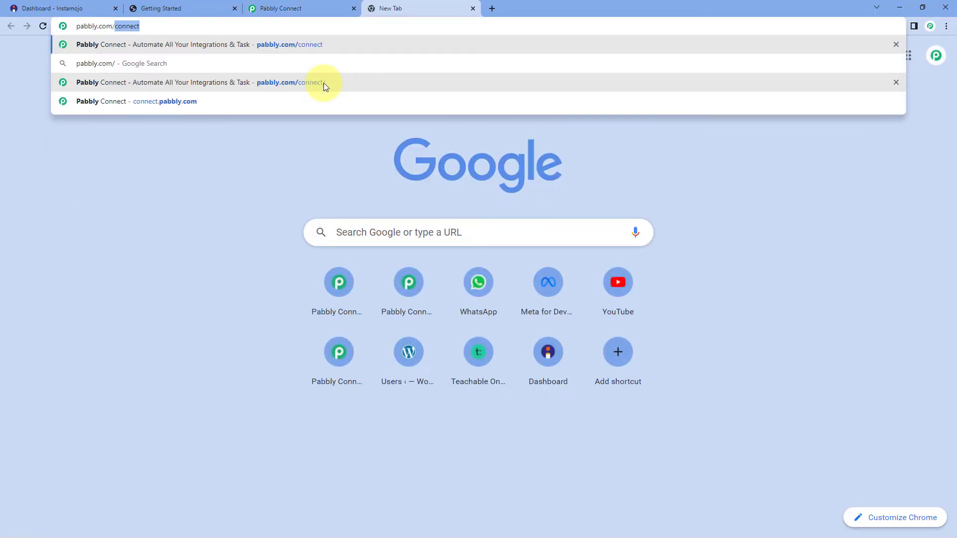
text(connec)
key(Return)
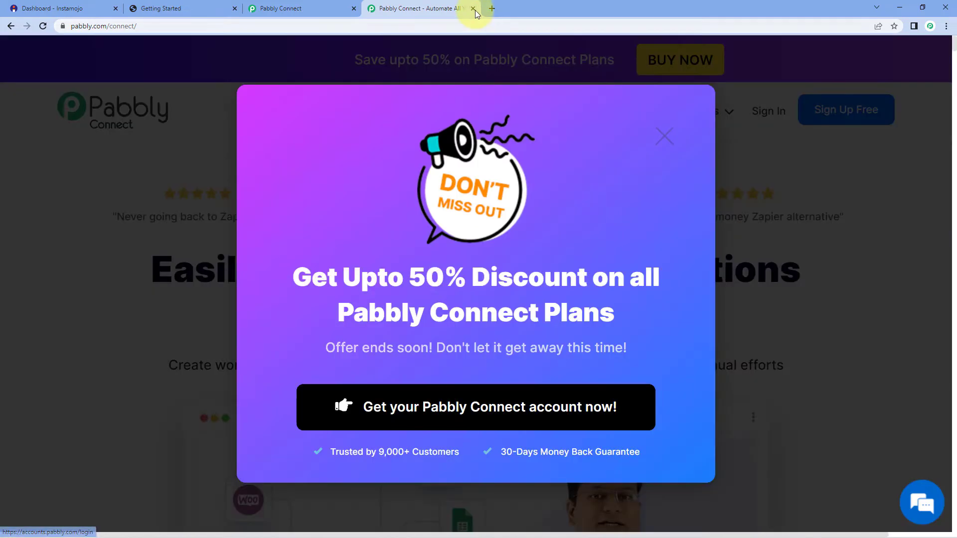
click(474, 9)
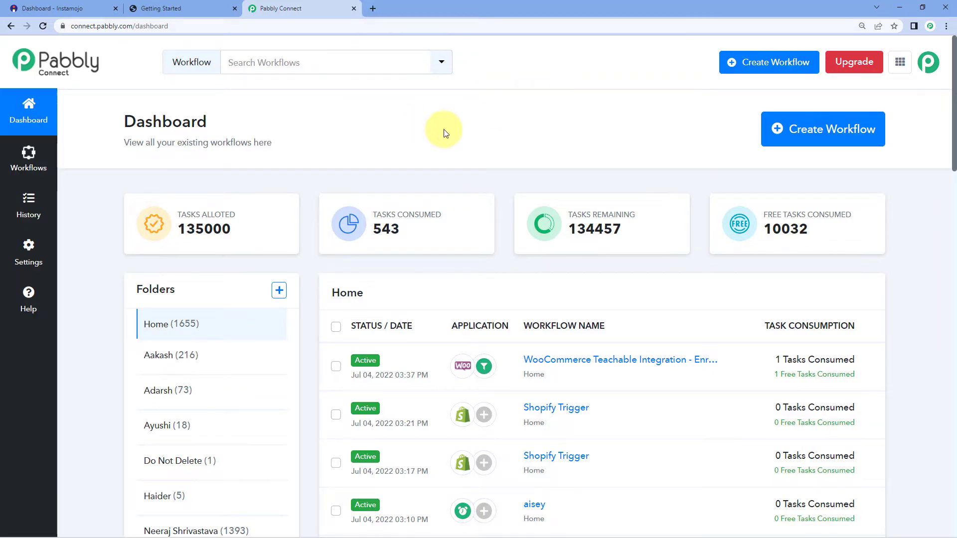
- Create a new workflow named 'Instamojo to Graphy'
click(801, 130)
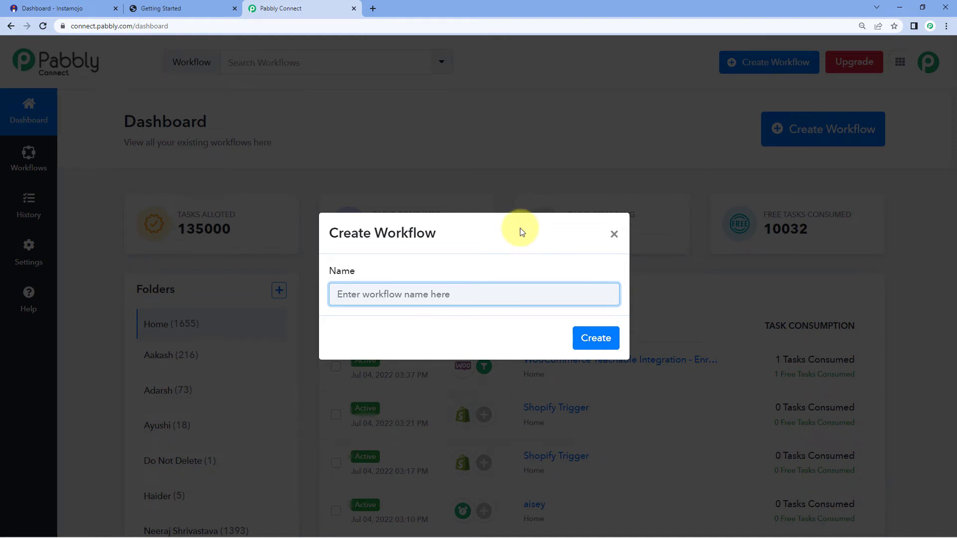
text(Instamojo to Graphy)
click(594, 340)
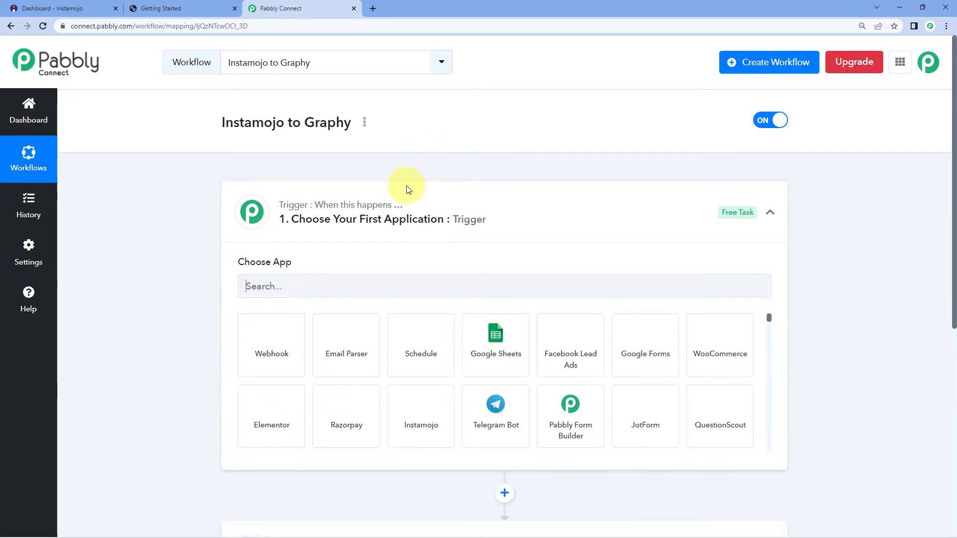
- Search the trigger apps for 'Instamojo' and select the Instamojo tile as the trigger
click(413, 199)
scroll(189, 219, down, 1)
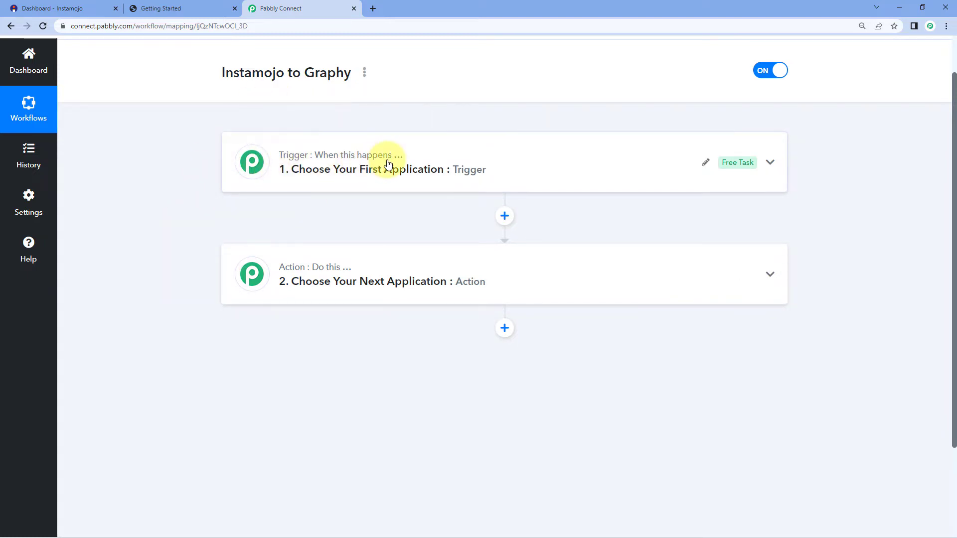
mouse_move(327, 275)
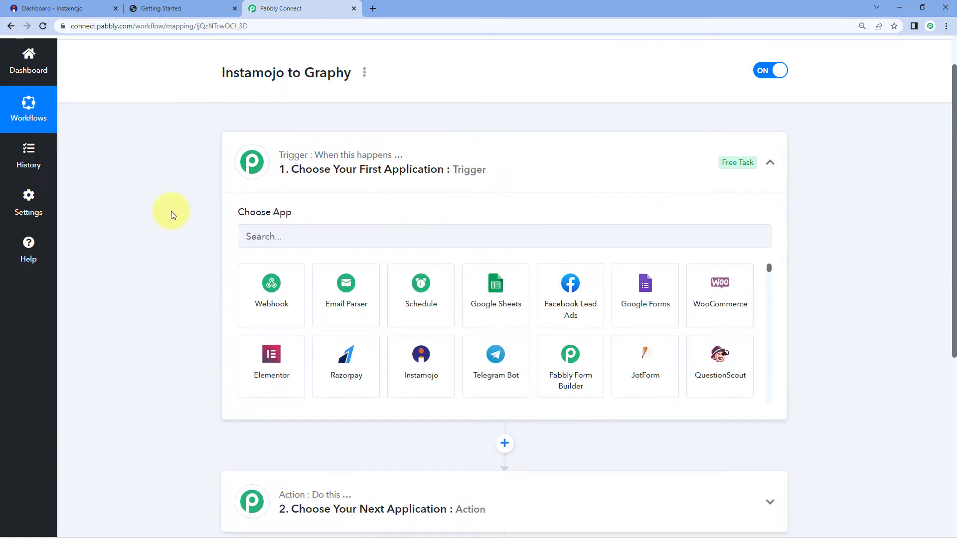
scroll(160, 209, down, 1)
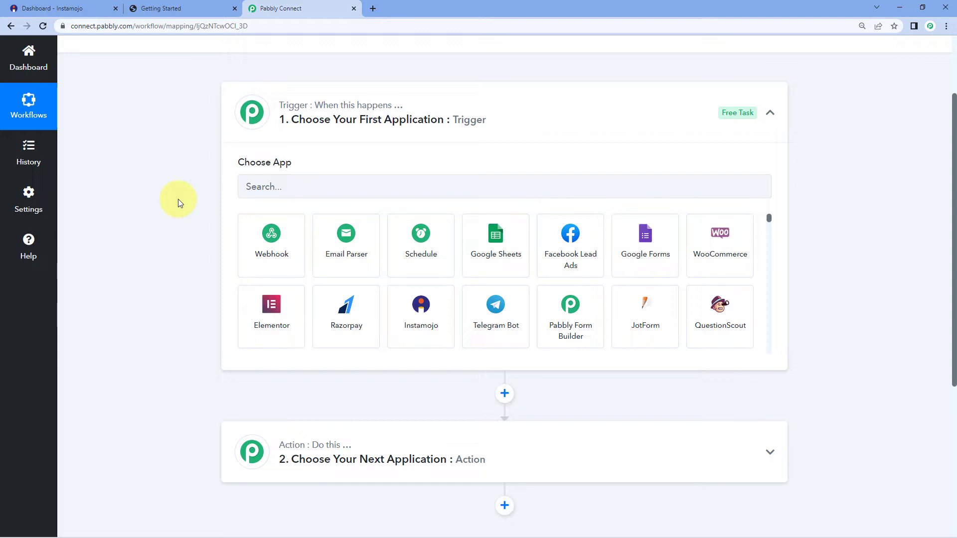
click(295, 187)
text(Instamojo)
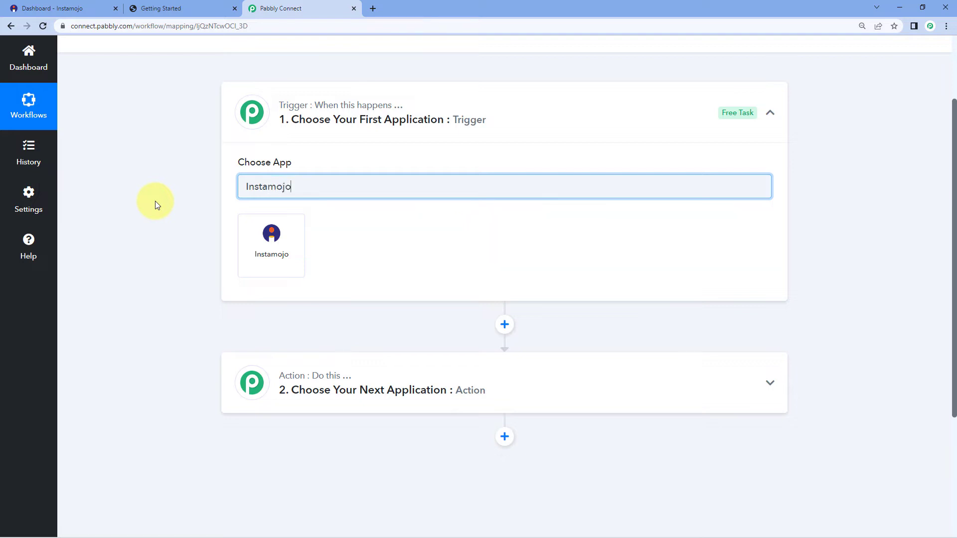
click(272, 238)
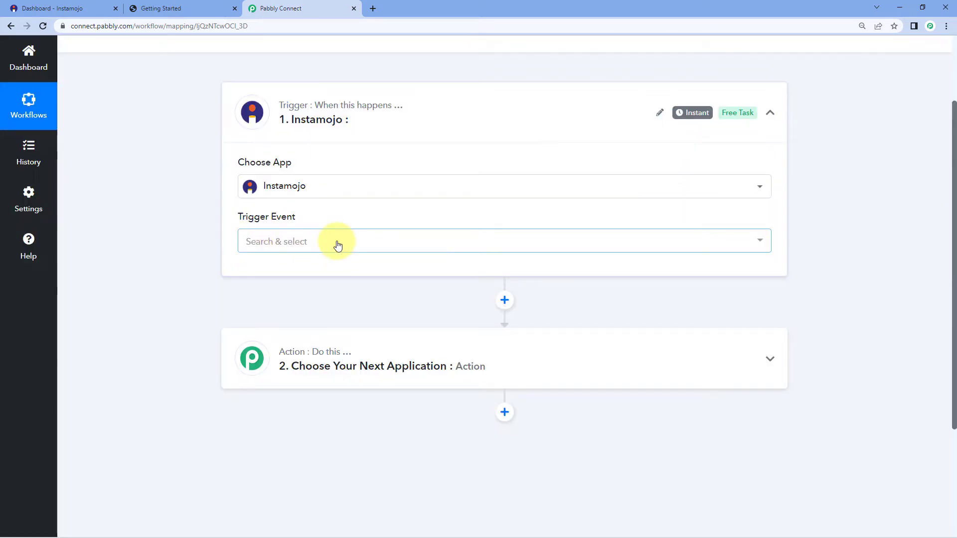
- Set the Instamojo trigger event to New Sale and copy the workflow's webhook URL
click(338, 244)
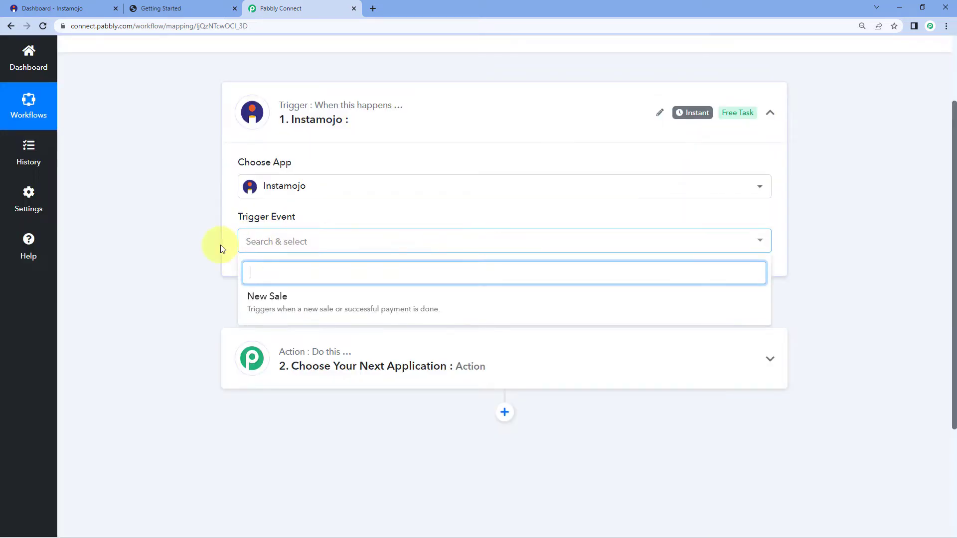
click(316, 302)
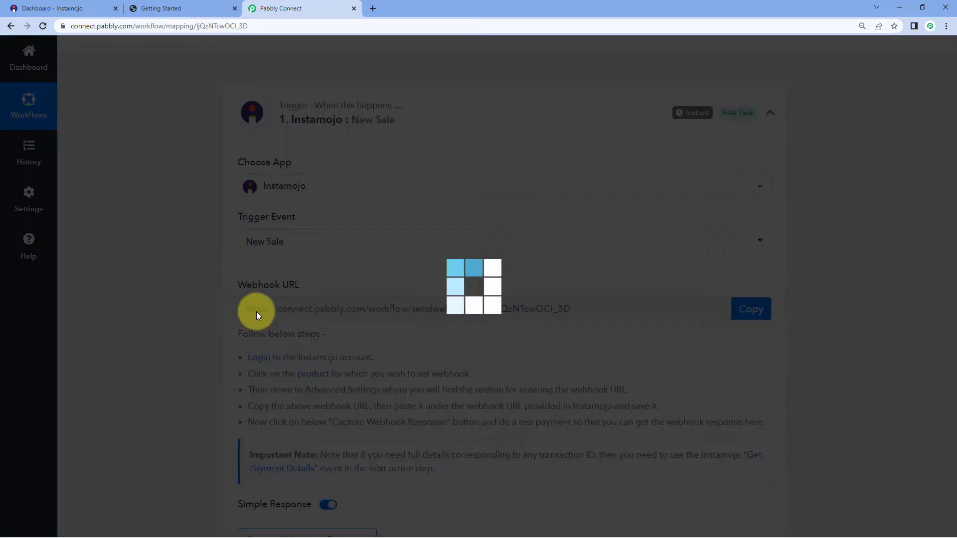
scroll(187, 284, down, 2)
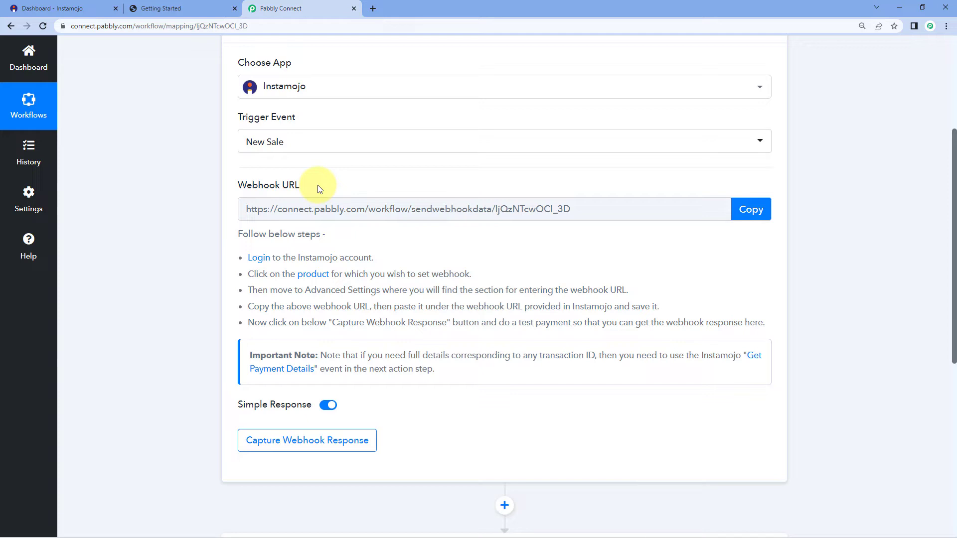
click(742, 213)
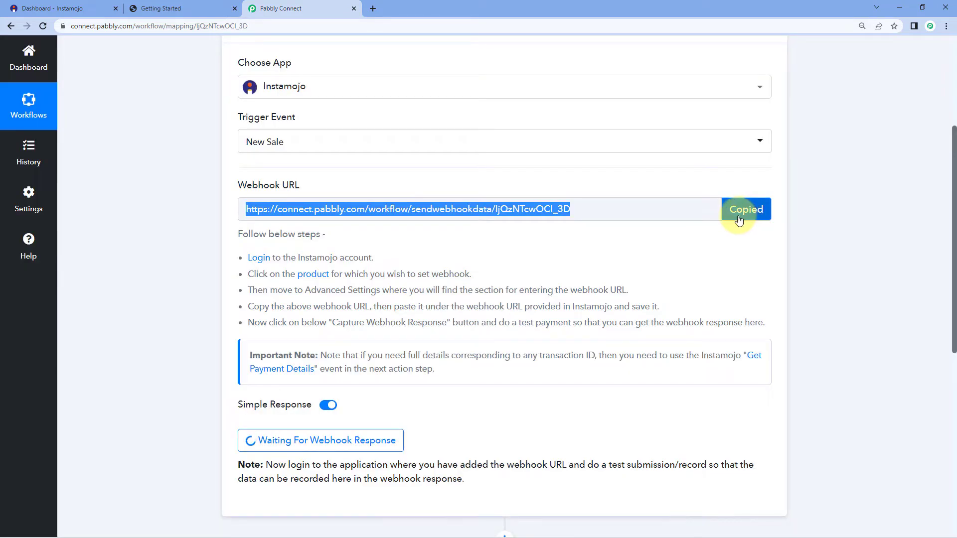
click(67, 7)
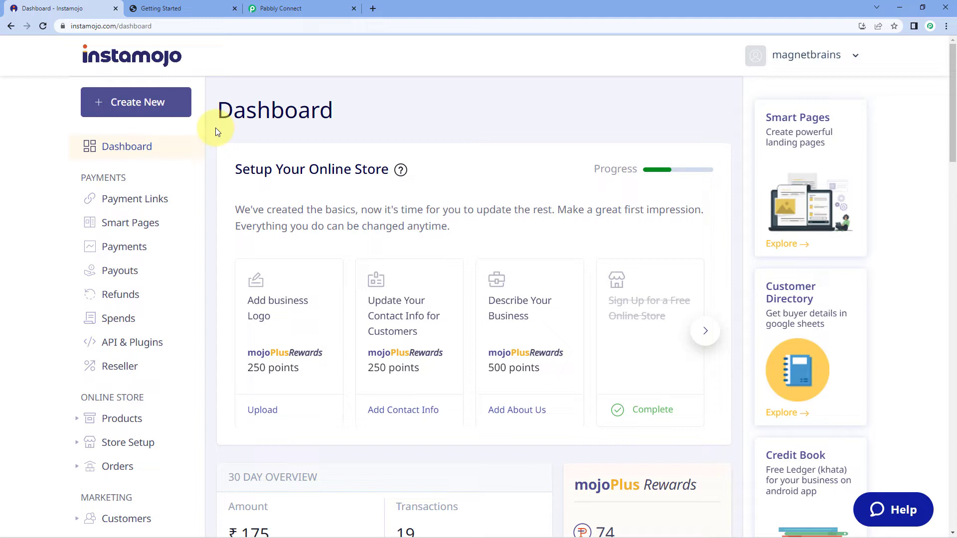
- Start a new Instamojo Smart Link payment link with purpose 'PHP Course'
click(160, 102)
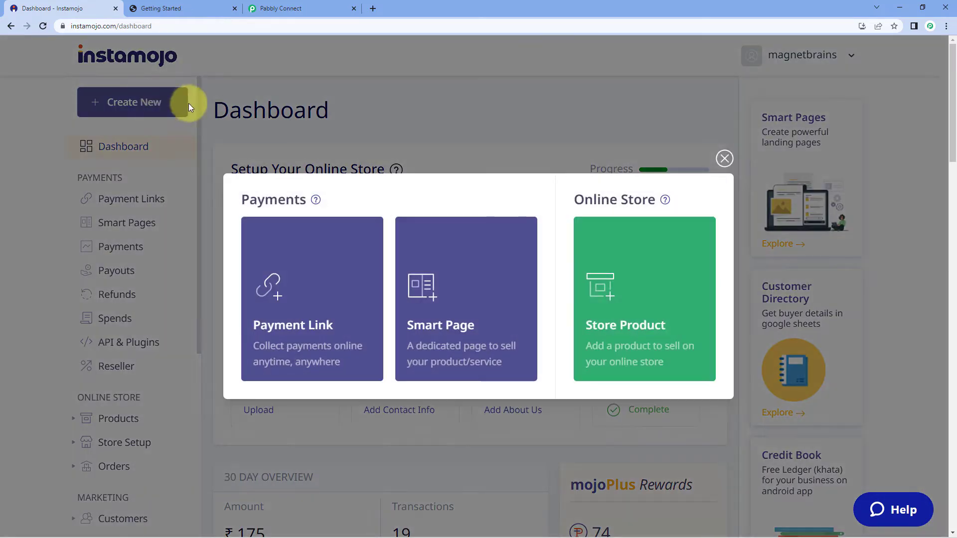
mouse_move(279, 329)
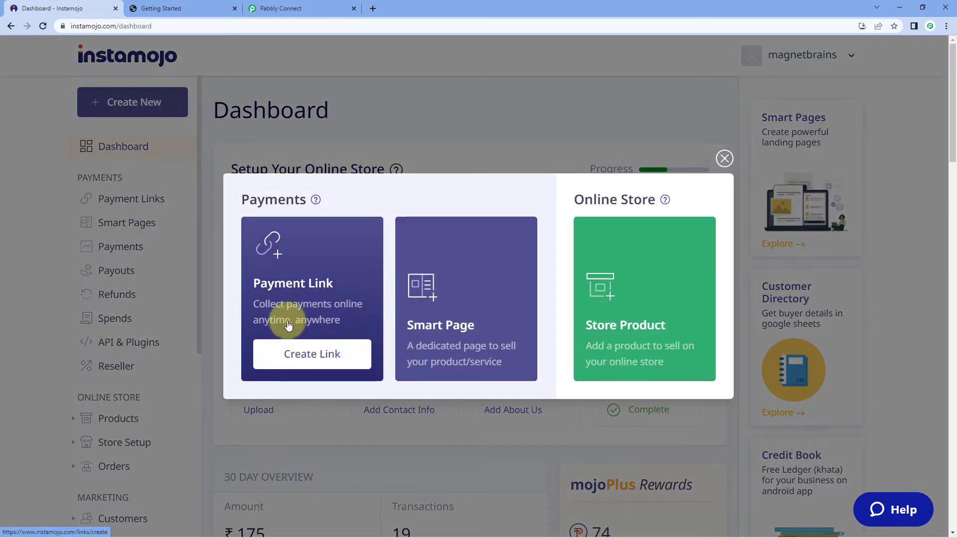
click(314, 357)
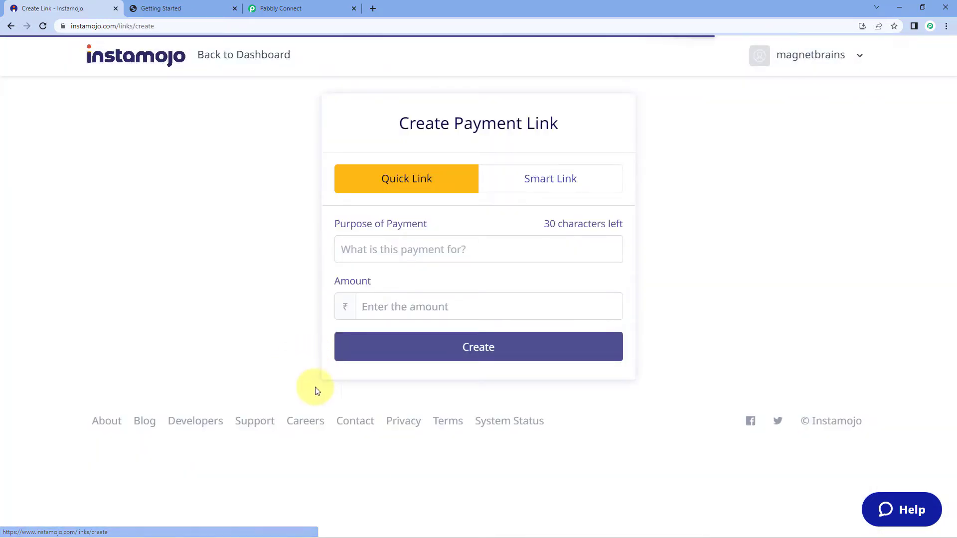
click(542, 187)
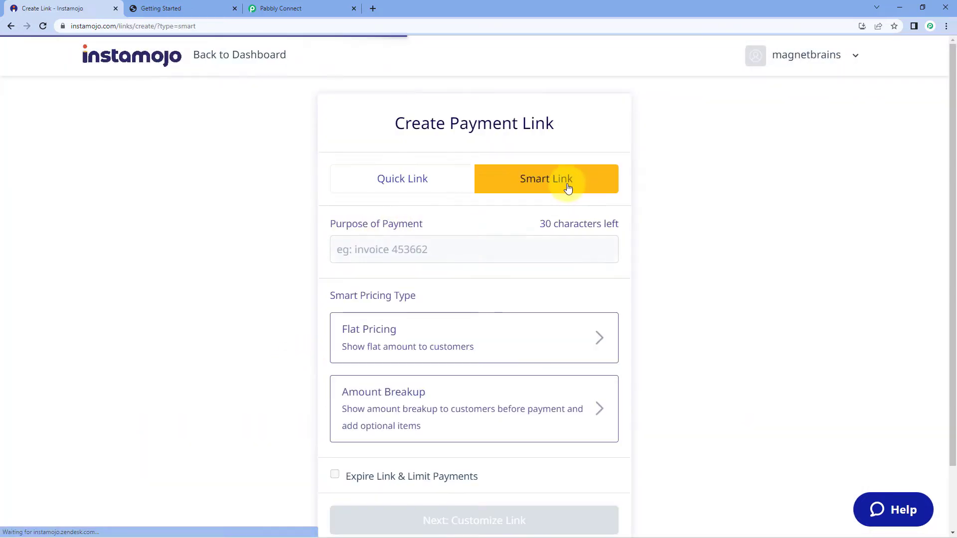
click(389, 251)
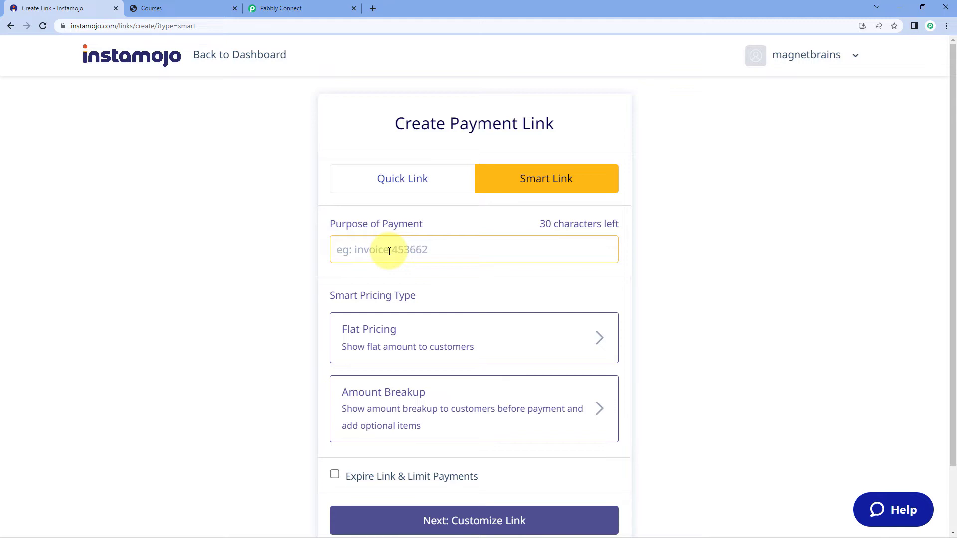
text(PHP Course)
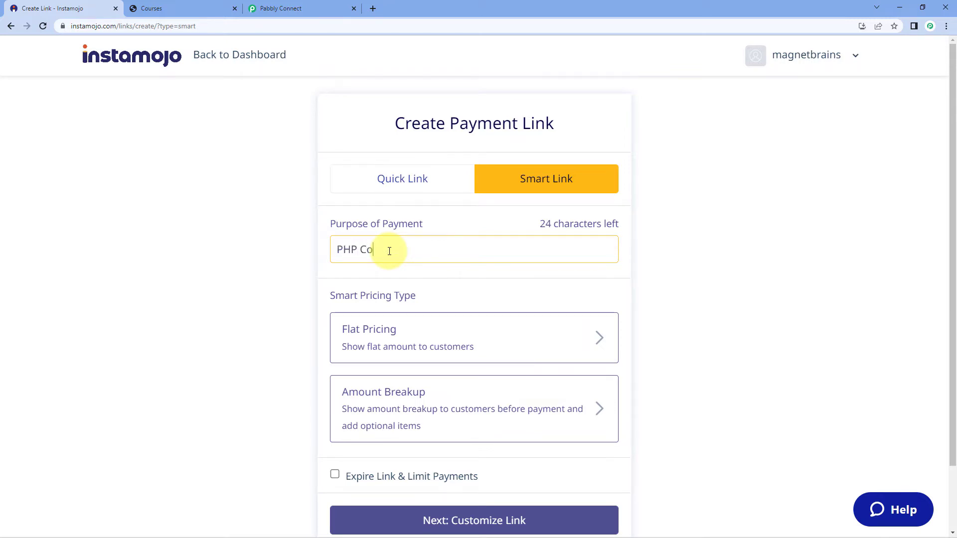
- Give the link flat pricing of ₹9 and continue to link customization
scroll(406, 312, down, 1)
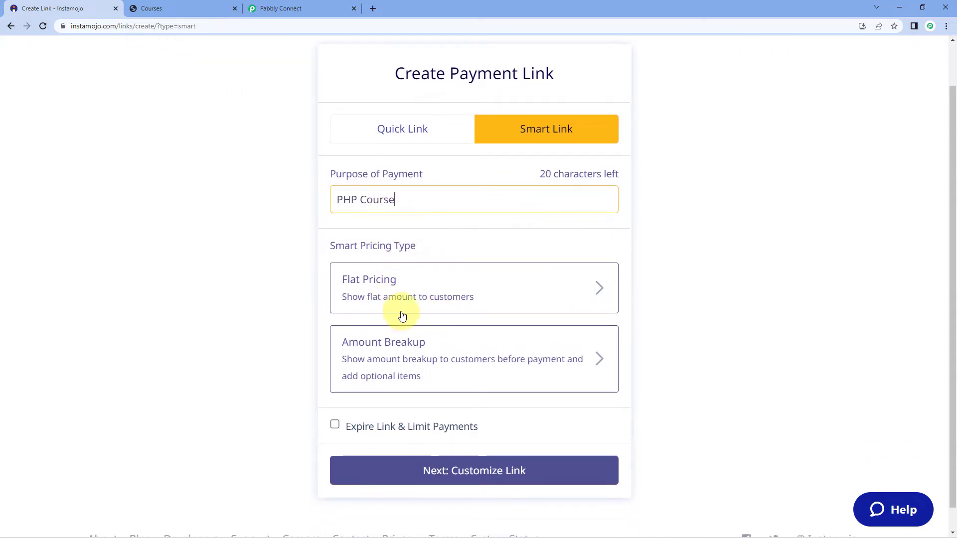
click(428, 294)
text(9)
click(273, 307)
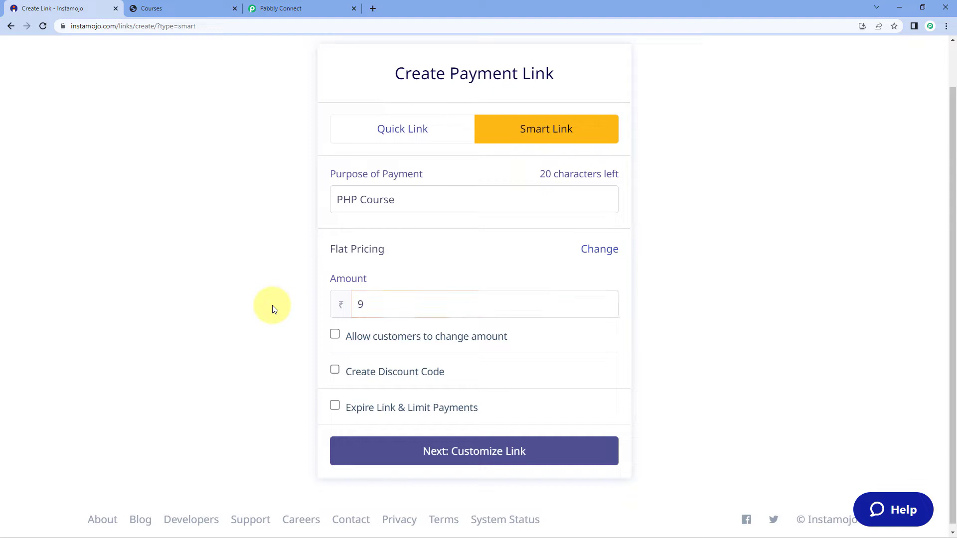
click(531, 451)
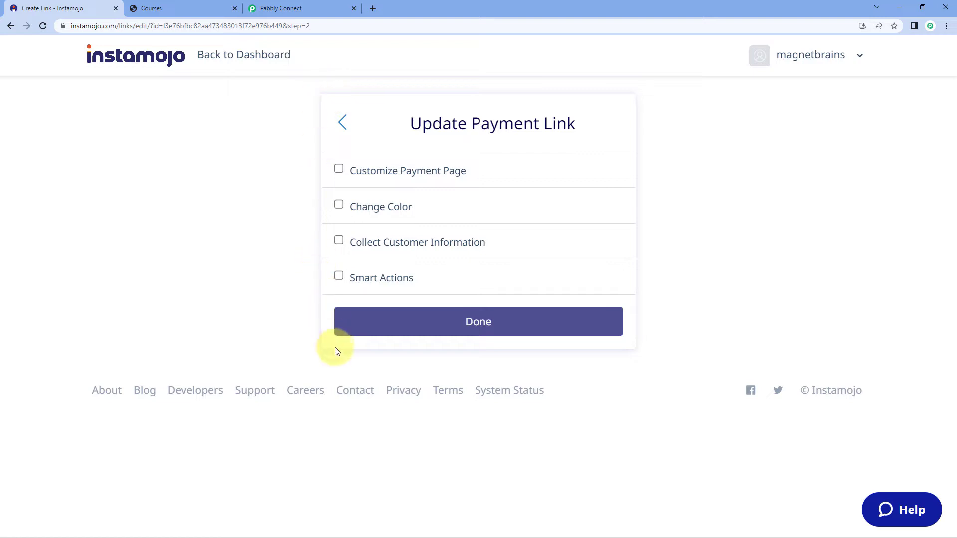
- Enable Smart Actions with a webhook, paste the Pabbly webhook URL, and finish the link
click(339, 277)
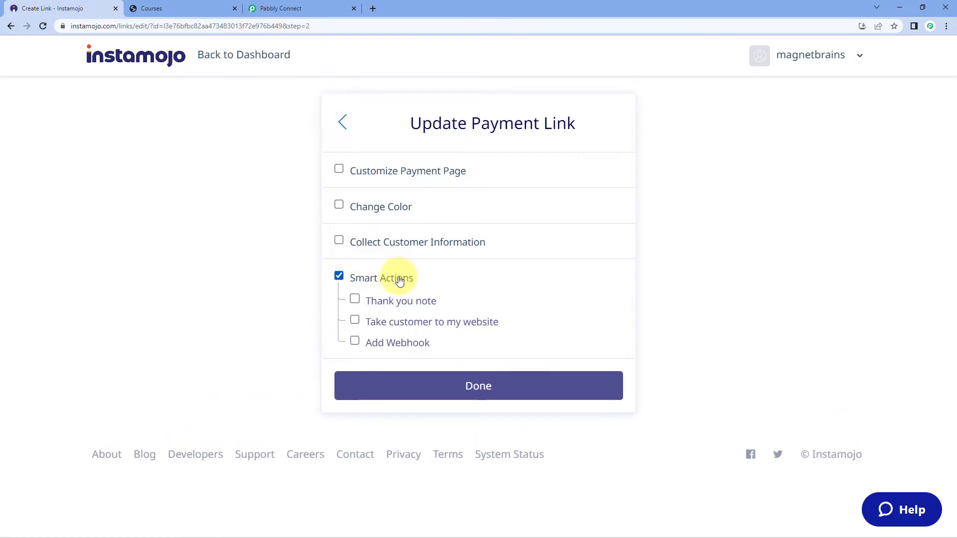
click(355, 343)
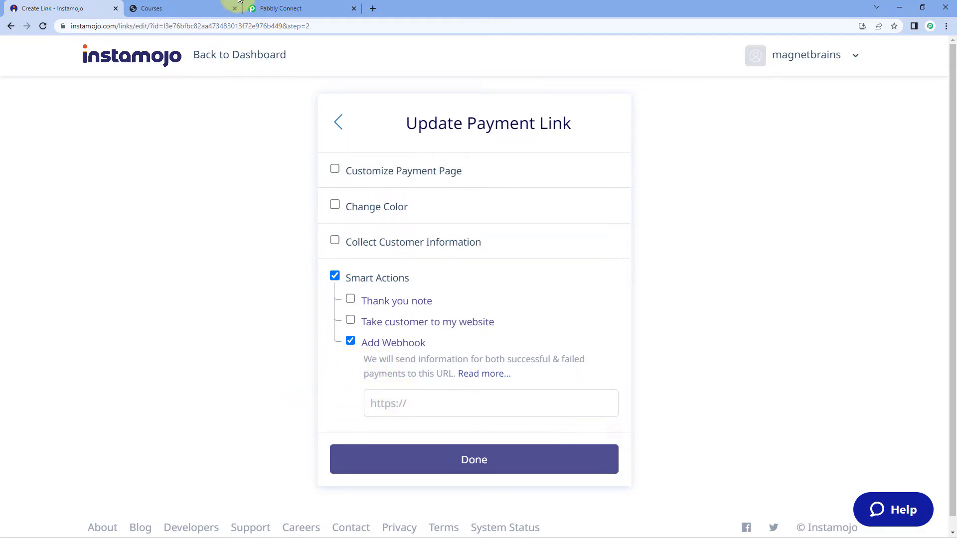
click(310, 5)
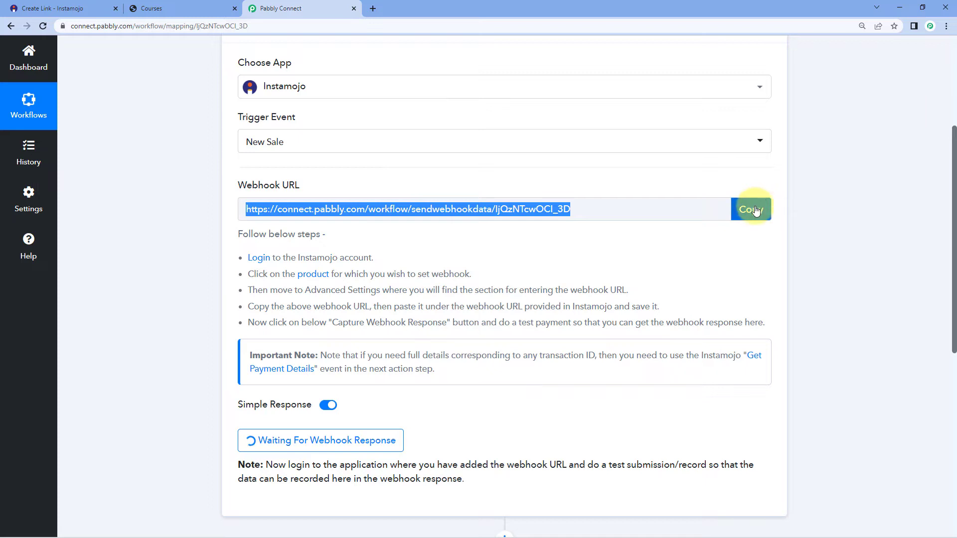
click(748, 208)
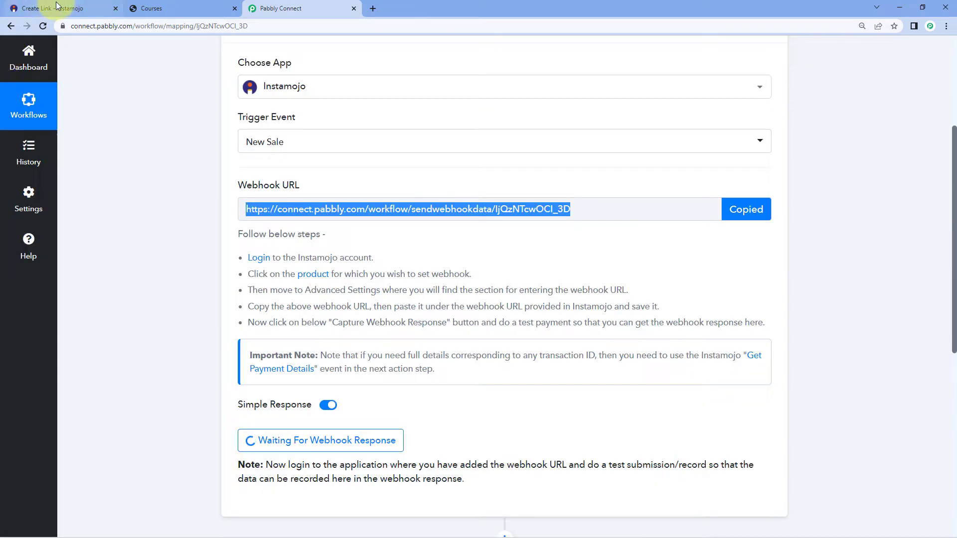
click(56, 5)
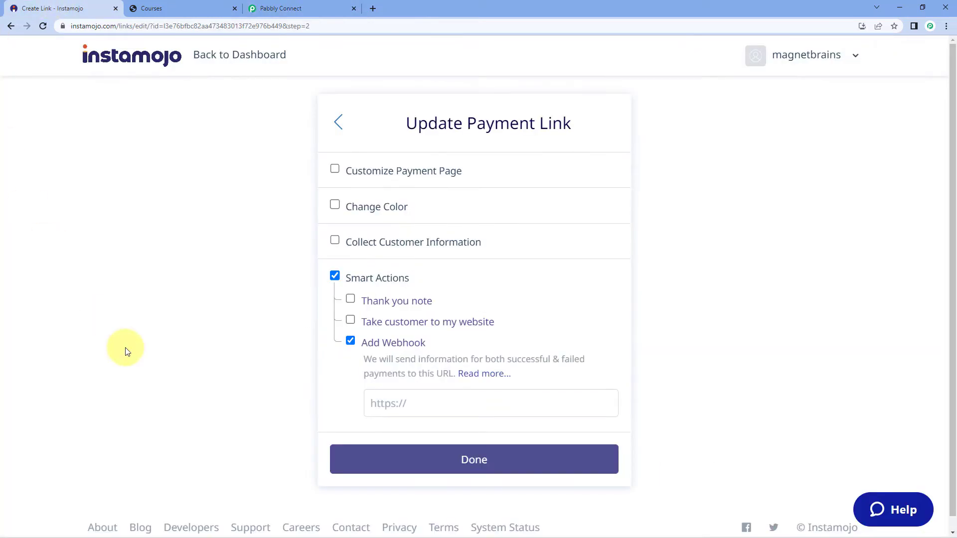
click(374, 403)
right_click(375, 404)
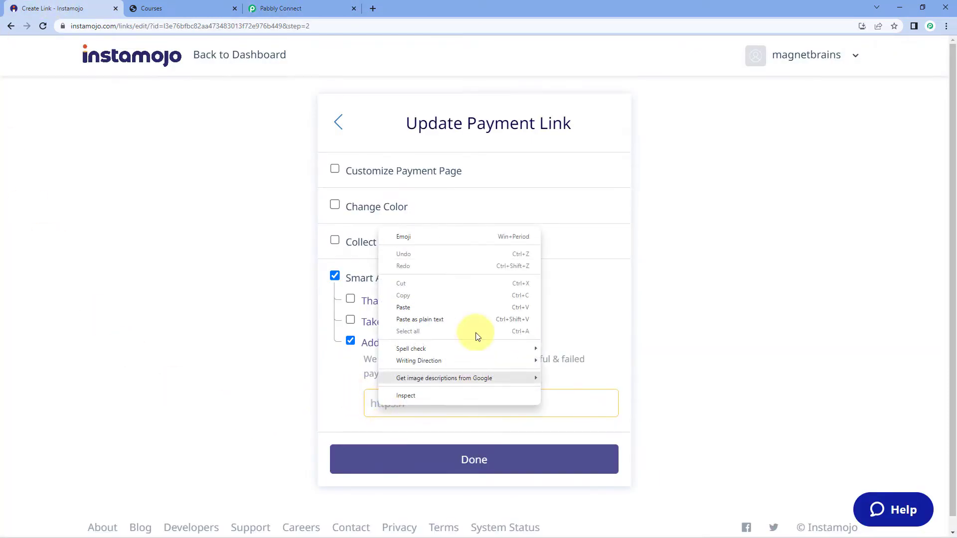
click(424, 307)
click(455, 460)
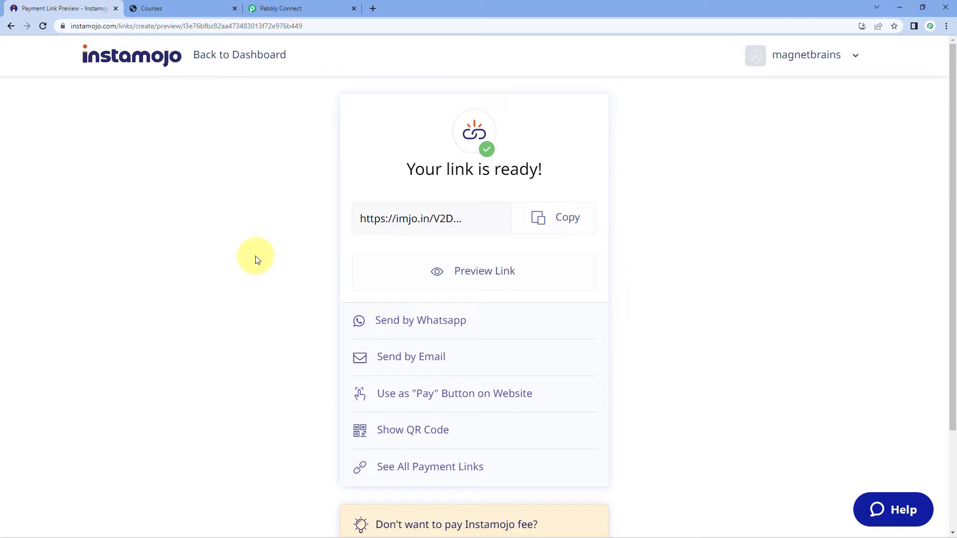
- Confirm Pabbly awaits the webhook, then open the copied payment link in an Incognito window
click(319, 8)
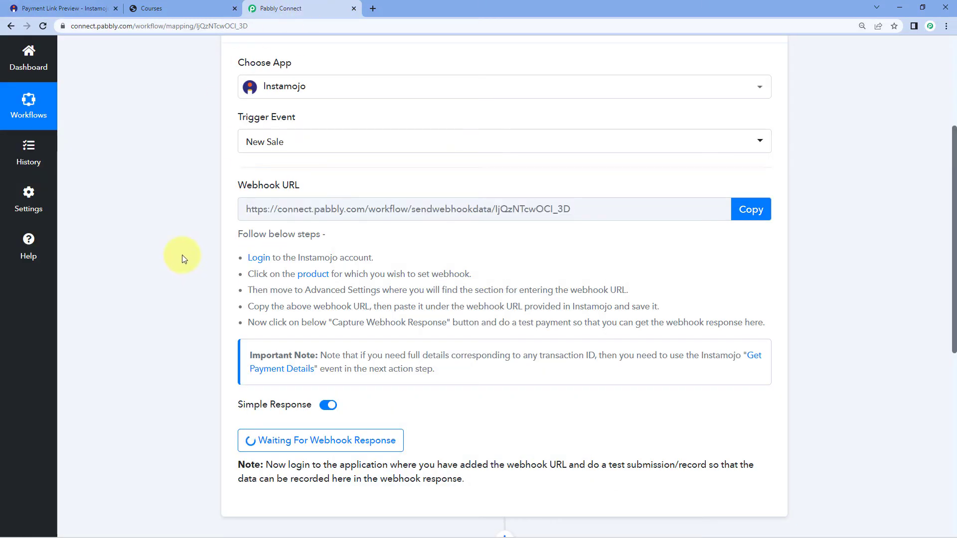
scroll(174, 265, down, 2)
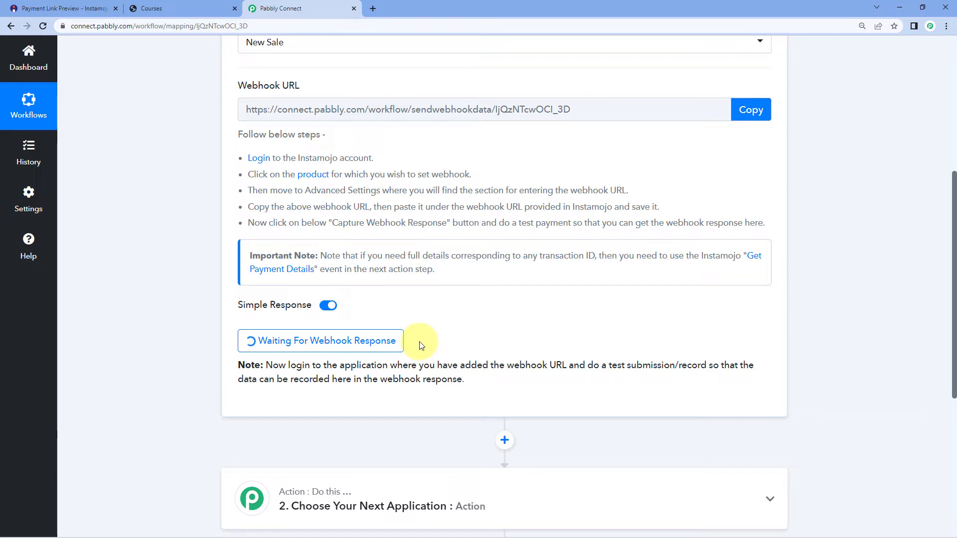
click(63, 9)
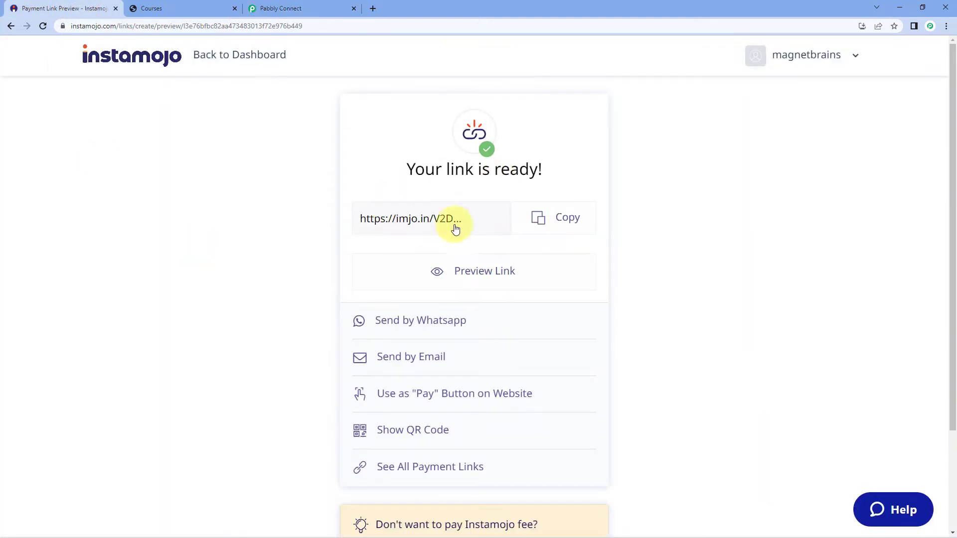
click(559, 222)
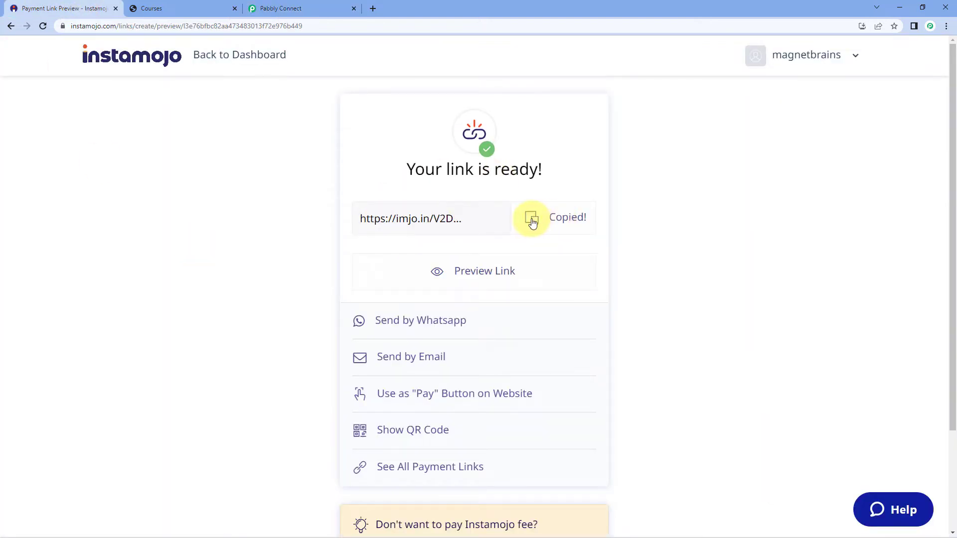
key(ctrl+shift+n)
key(ctrl+v)
text(\)
key(Return)
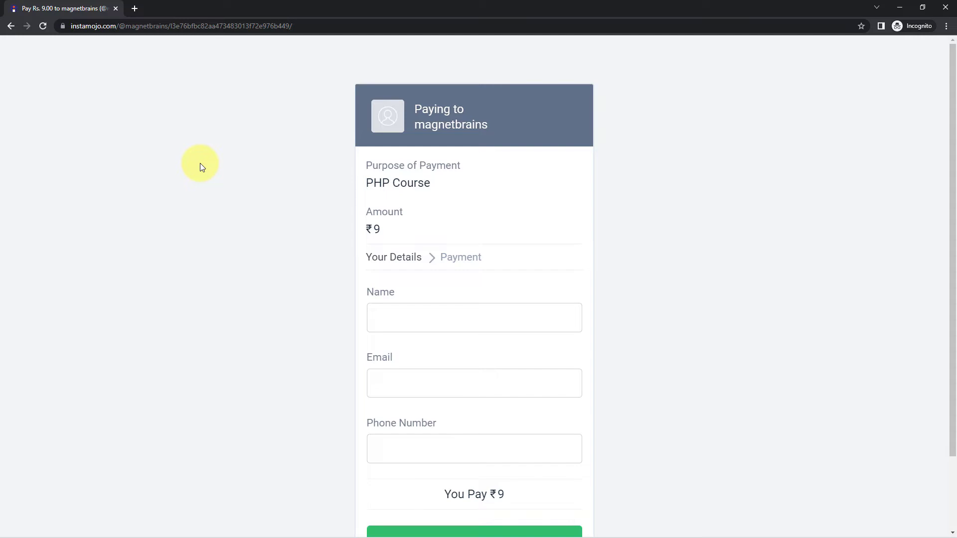
- Fill the ₹9 checkout with the buyer's name, e-mail address and phone number, then submit
scroll(197, 232, down, 2)
click(435, 227)
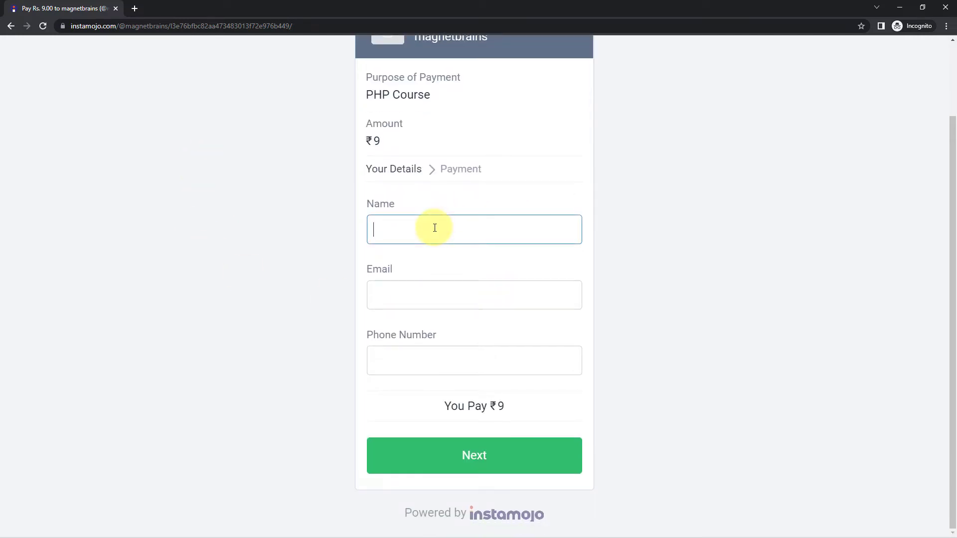
key(Tab)
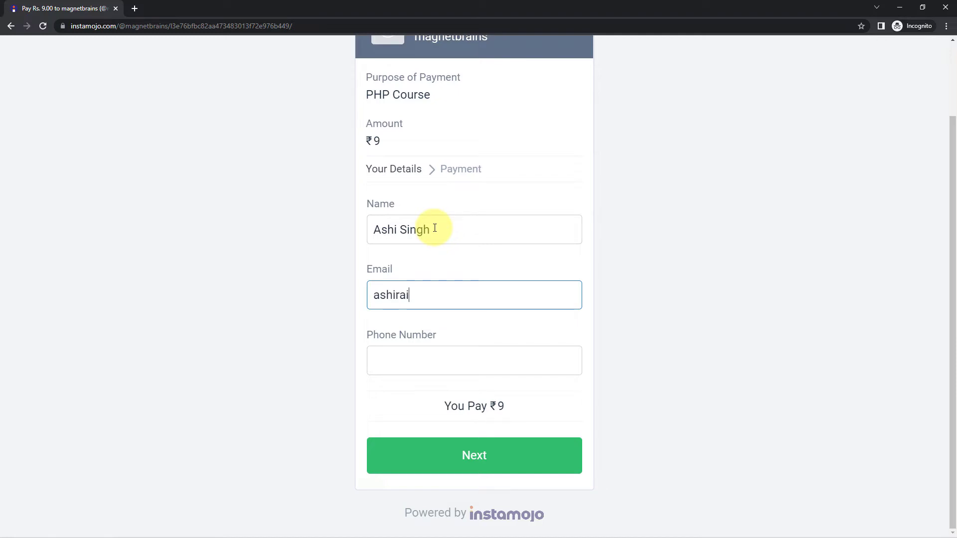
key(Tab)
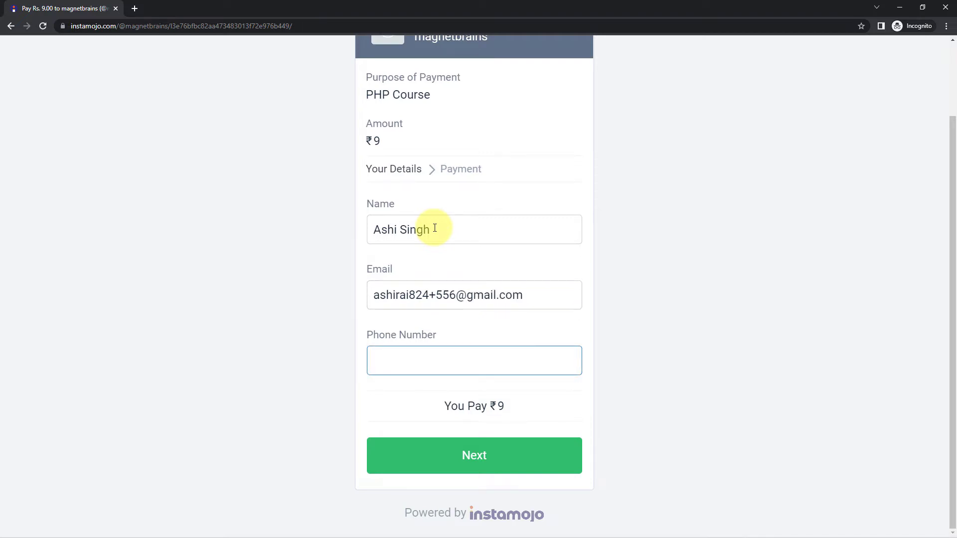
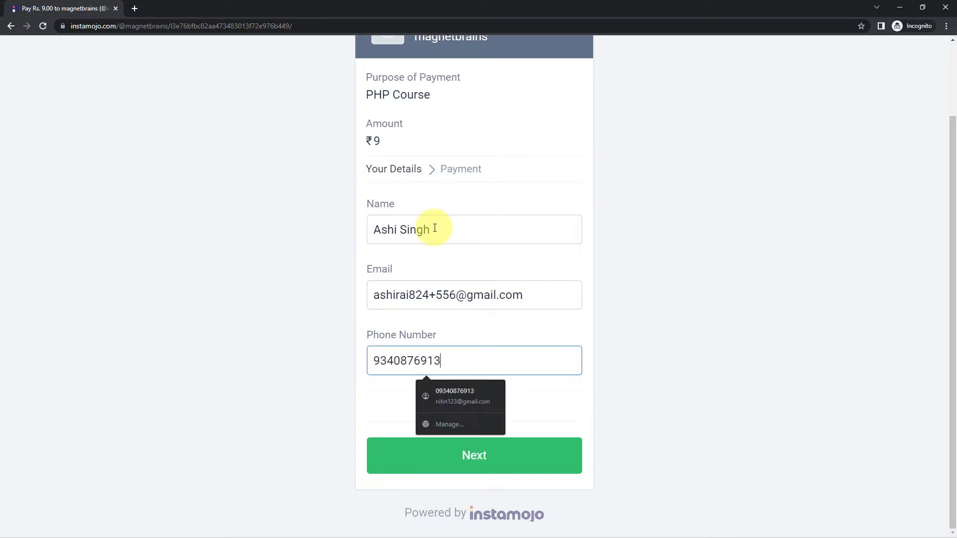
click(536, 467)
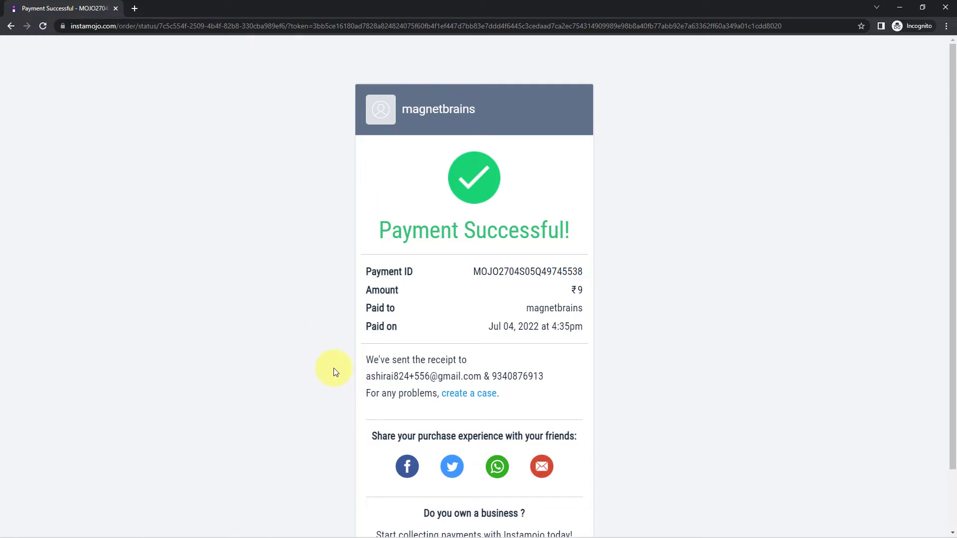
- Check the e-mail and phone on the Payment Successful receipt, then return to the main window
drag(366, 376, 481, 382)
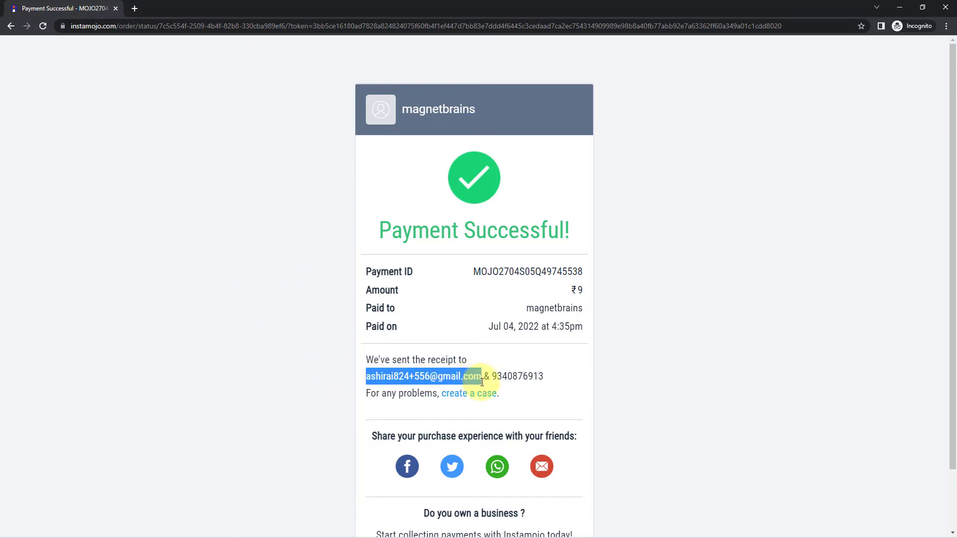
drag(556, 381, 490, 377)
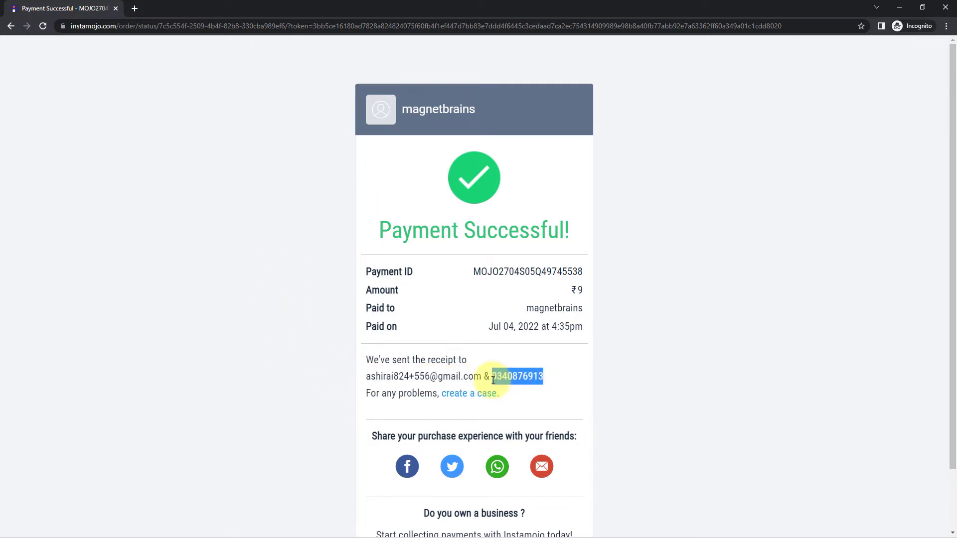
click(479, 334)
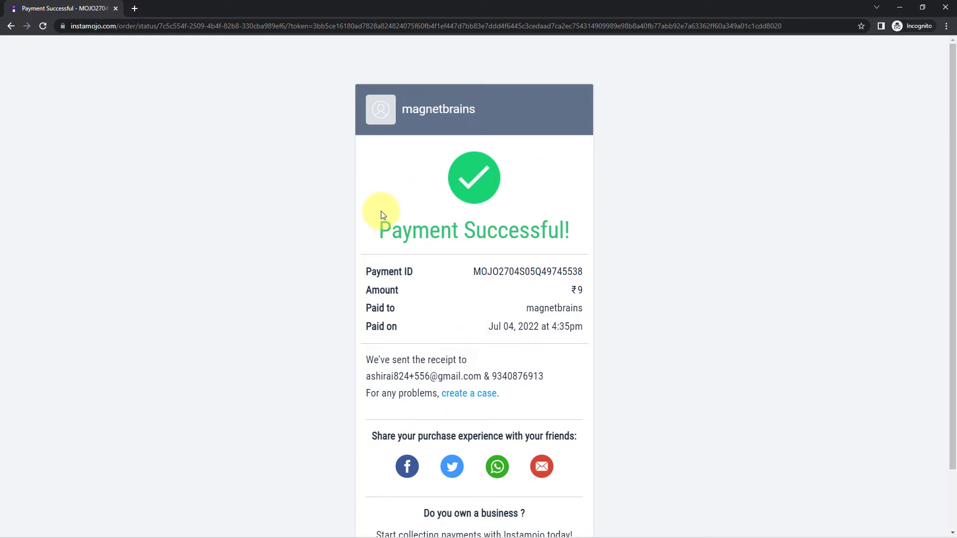
click(897, 9)
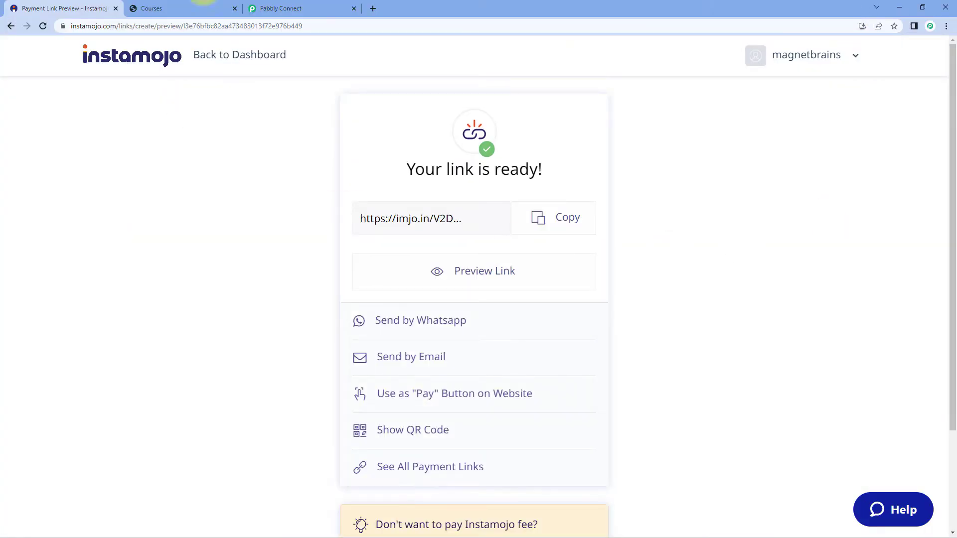
- Back in the Pabbly Connect workflow, check the captured successful Status, INR Currency and 9.00 Amount
click(305, 7)
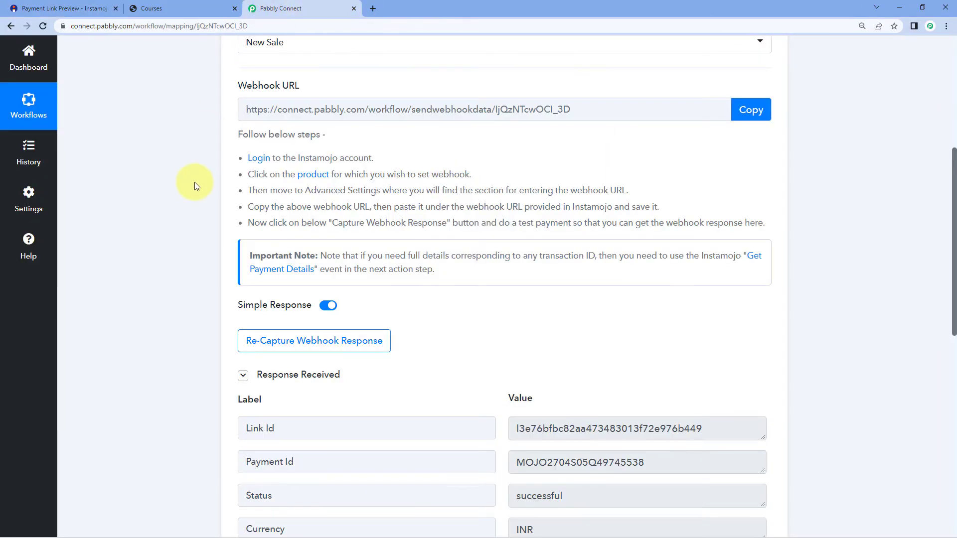
scroll(195, 183, down, 3)
scroll(195, 182, down, 1)
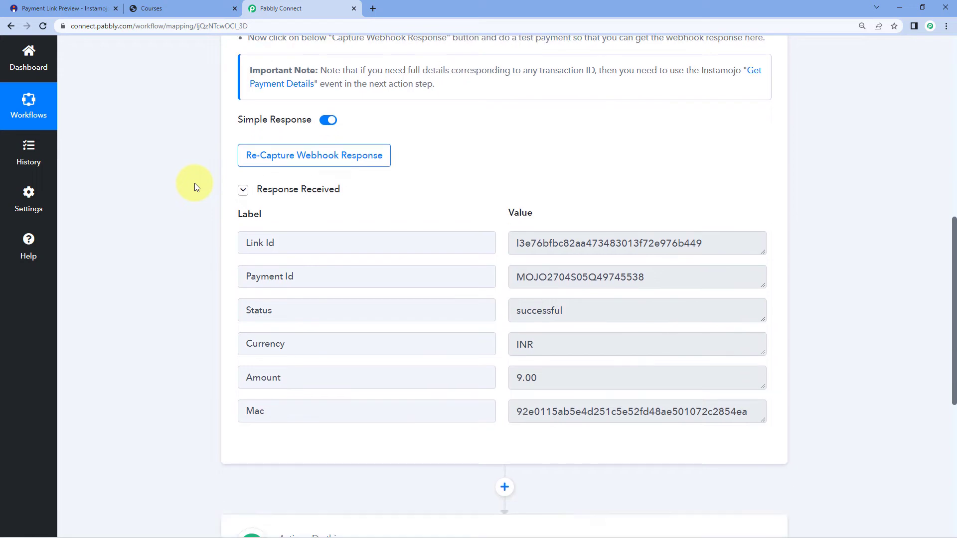
scroll(195, 184, up, 3)
scroll(194, 183, down, 2)
scroll(196, 187, down, 2)
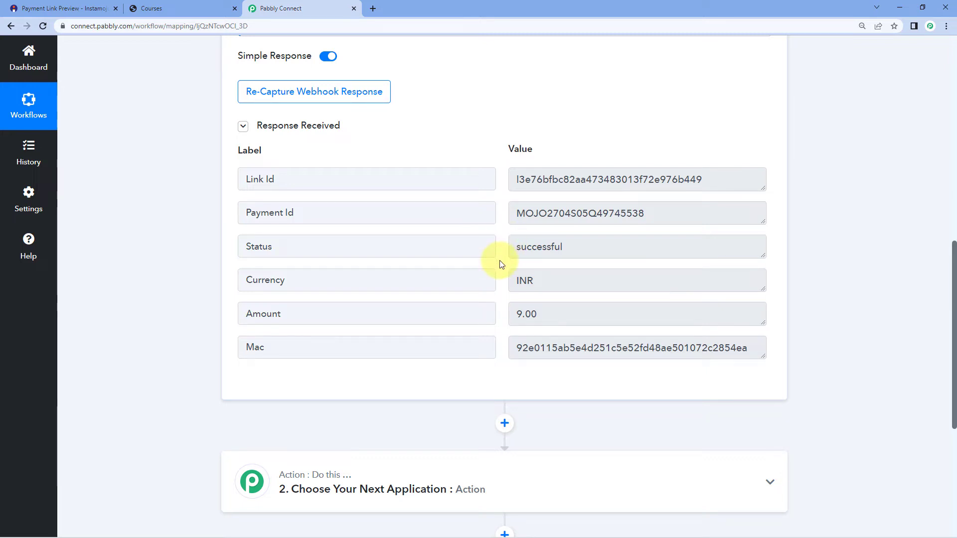
click(519, 247)
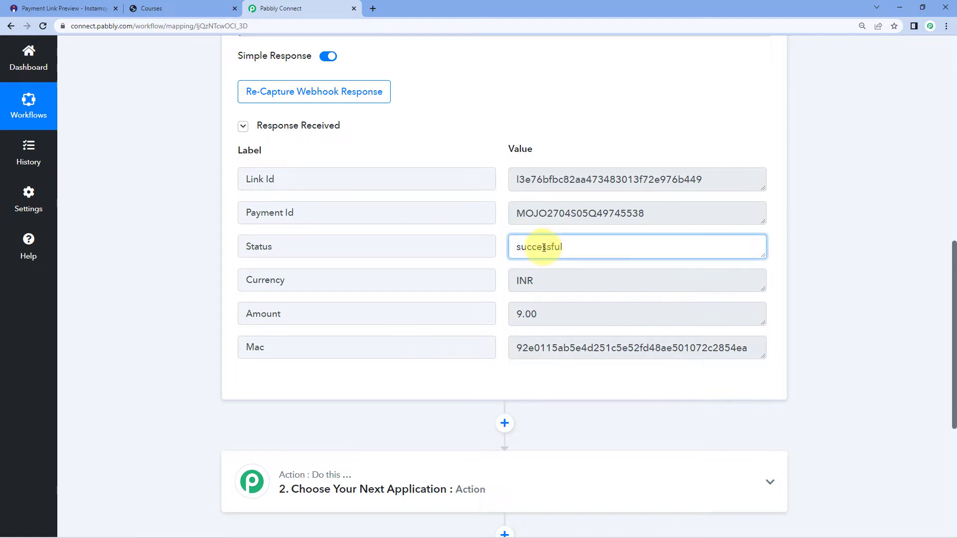
click(521, 279)
click(529, 316)
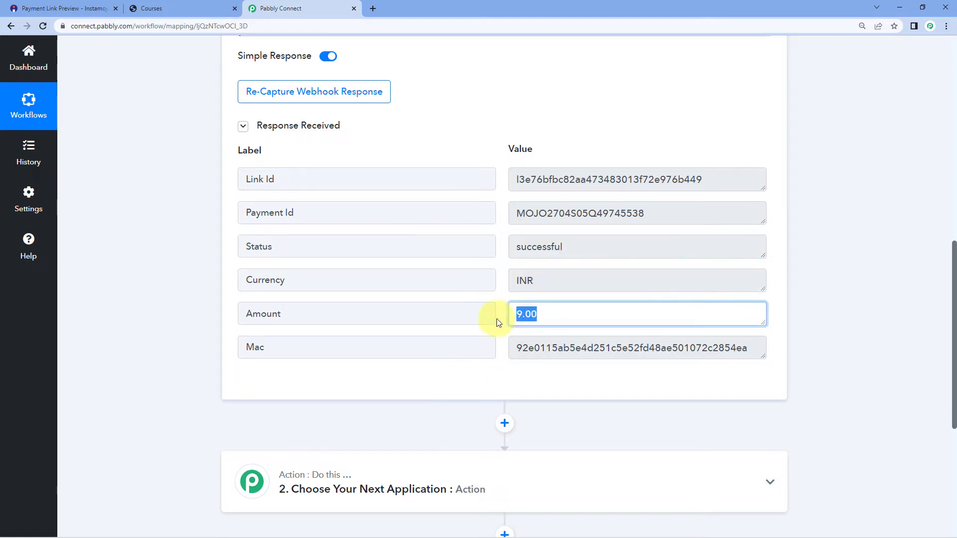
- Select the captured Payment Id value, then scroll down to the empty Action step
drag(519, 214, 657, 213)
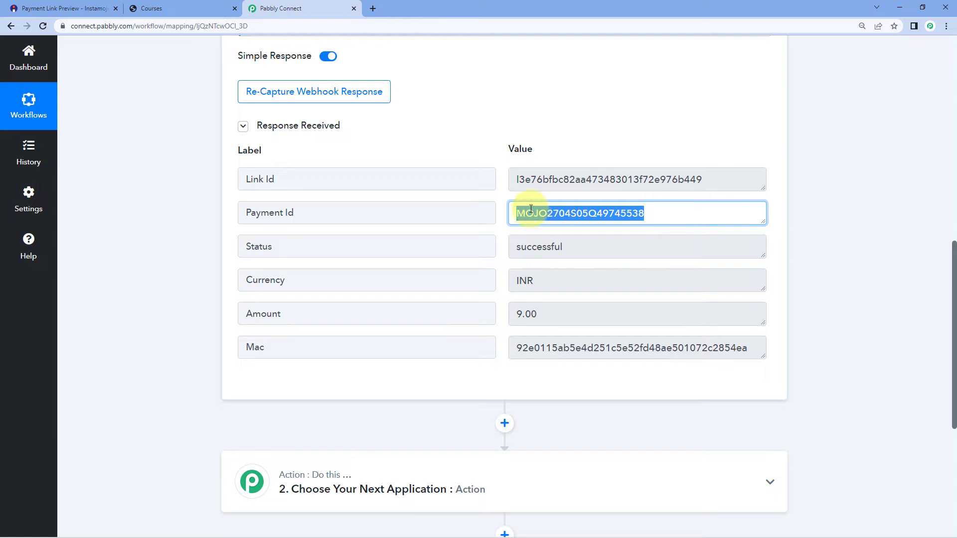
click(501, 196)
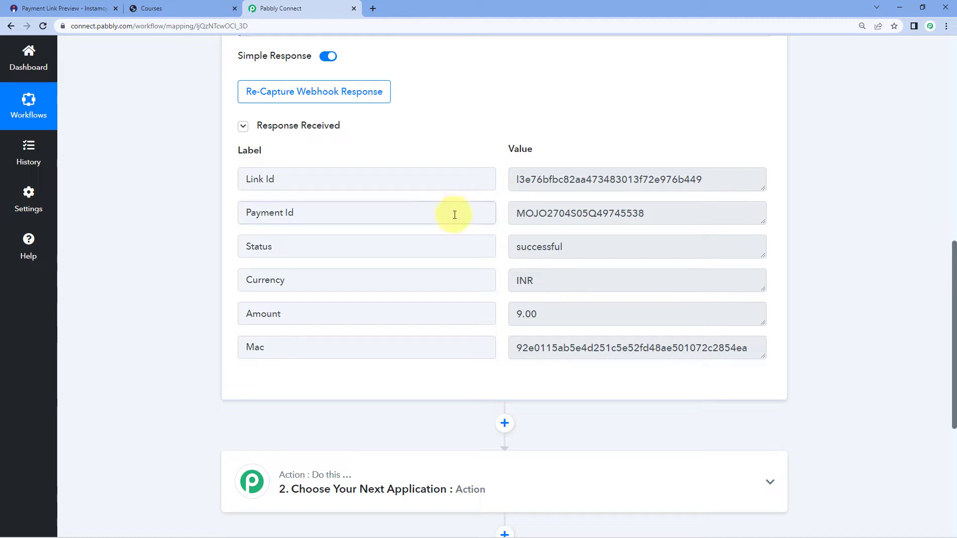
drag(517, 213, 650, 215)
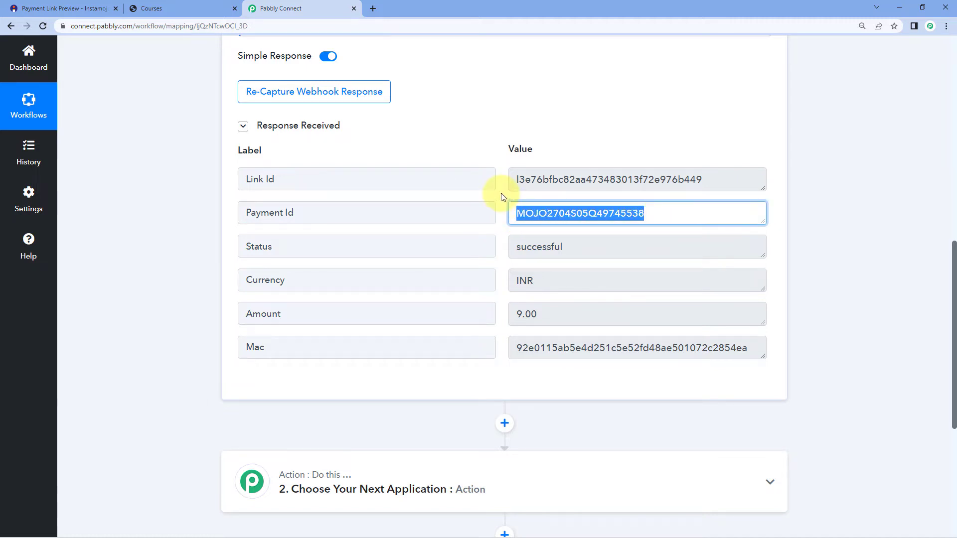
scroll(503, 196, up, 4)
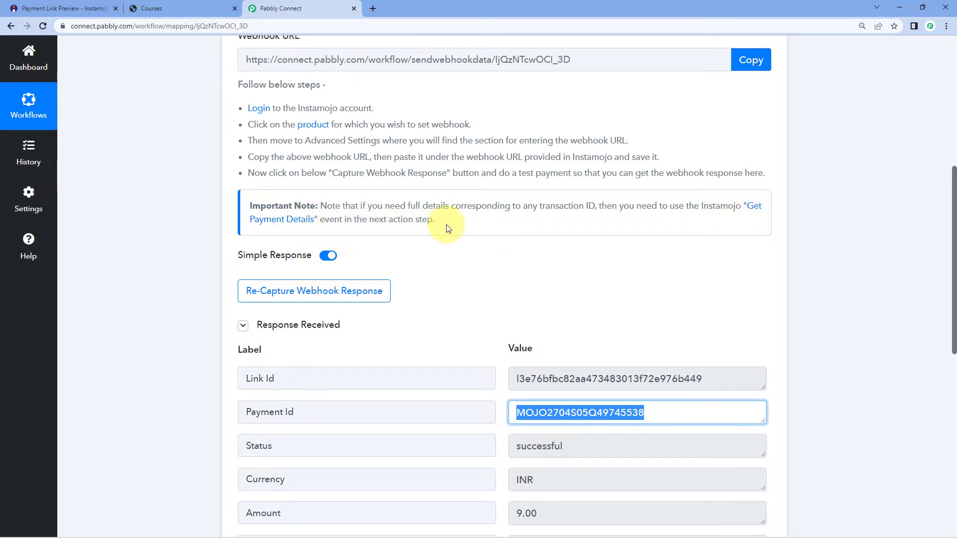
click(730, 260)
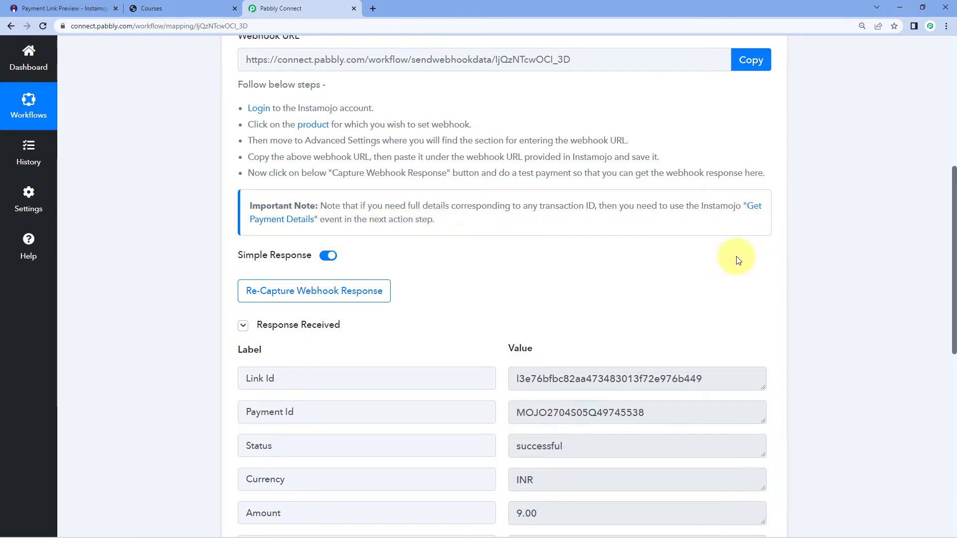
scroll(817, 247, down, 8)
scroll(818, 245, down, 2)
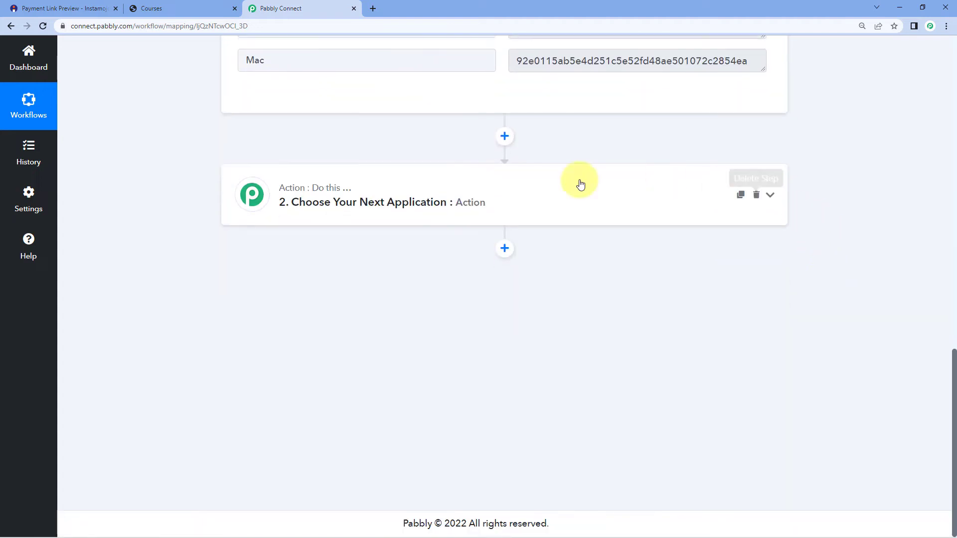
- Set action step 2 to the Instamojo app (searched 'Instamo') with the Get Payment Details event, then Connect
click(487, 199)
click(291, 270)
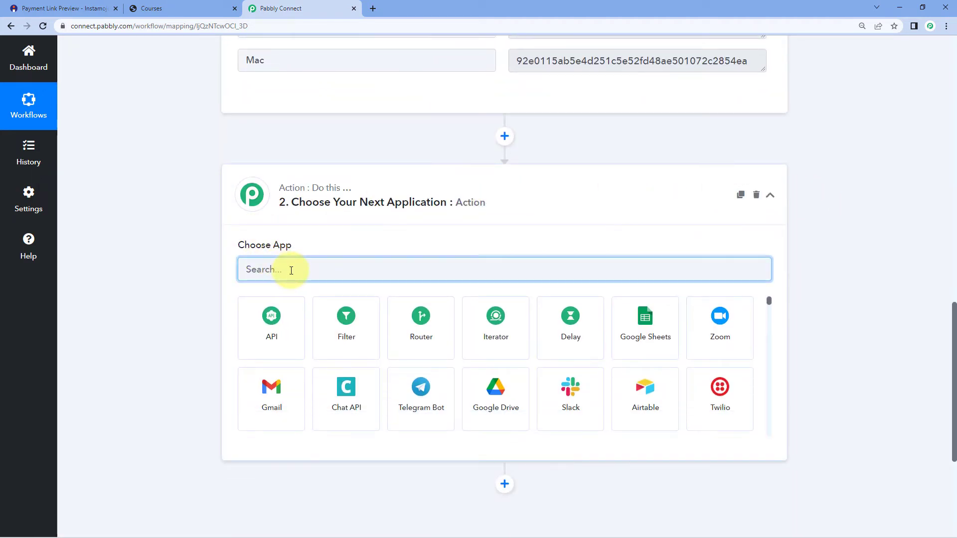
text(Instamojo)
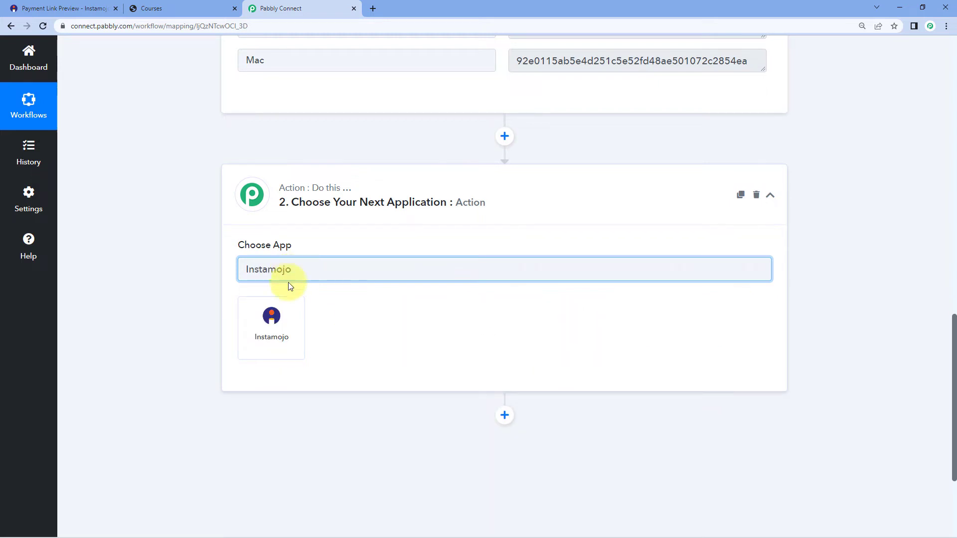
click(288, 315)
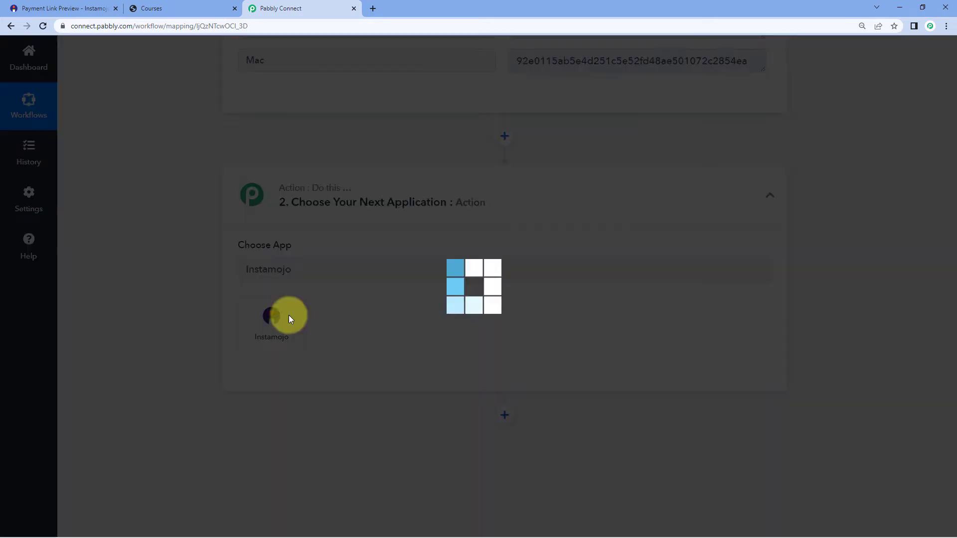
scroll(231, 301, down, 3)
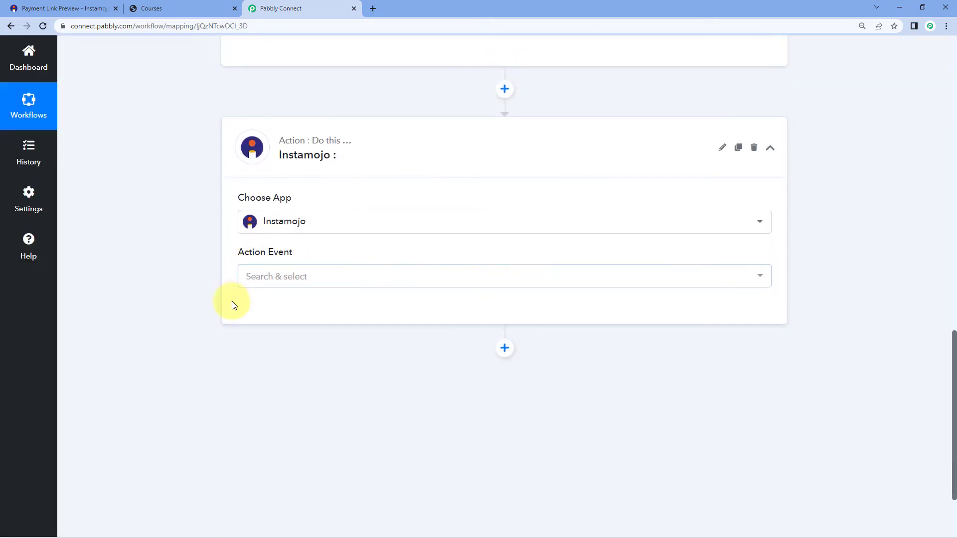
click(287, 182)
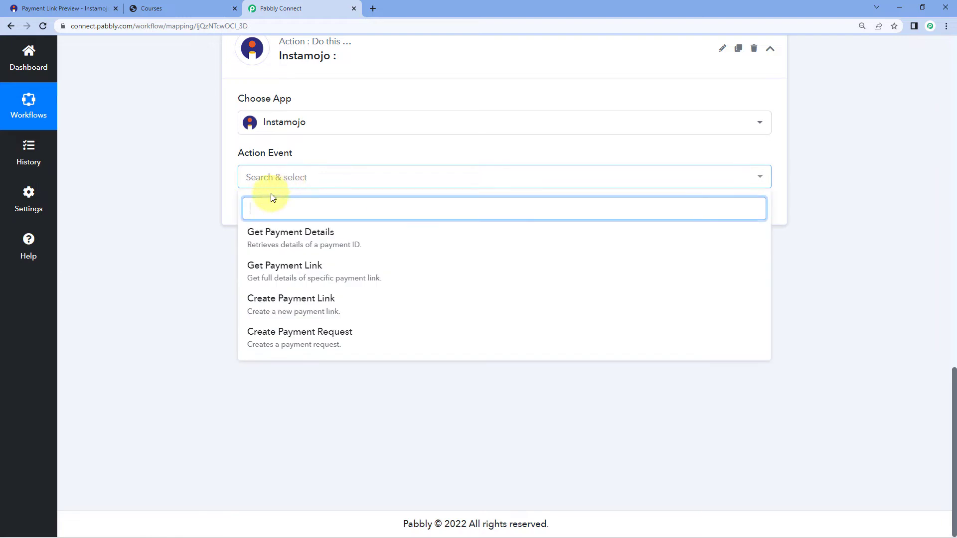
click(279, 235)
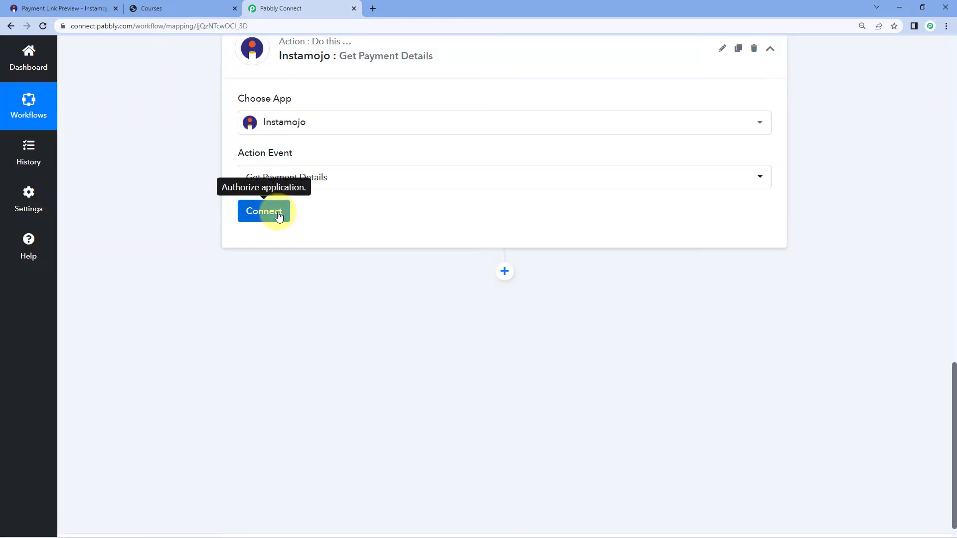
click(267, 210)
- Choose Add New Connection for Instamojo, then go to the Instamojo dashboard from the payment link page
click(469, 167)
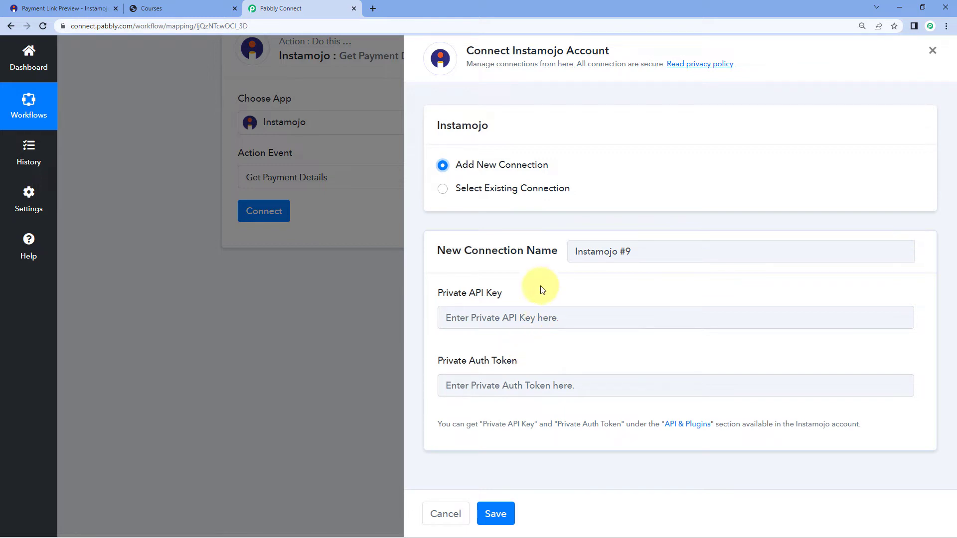
click(80, 8)
click(256, 63)
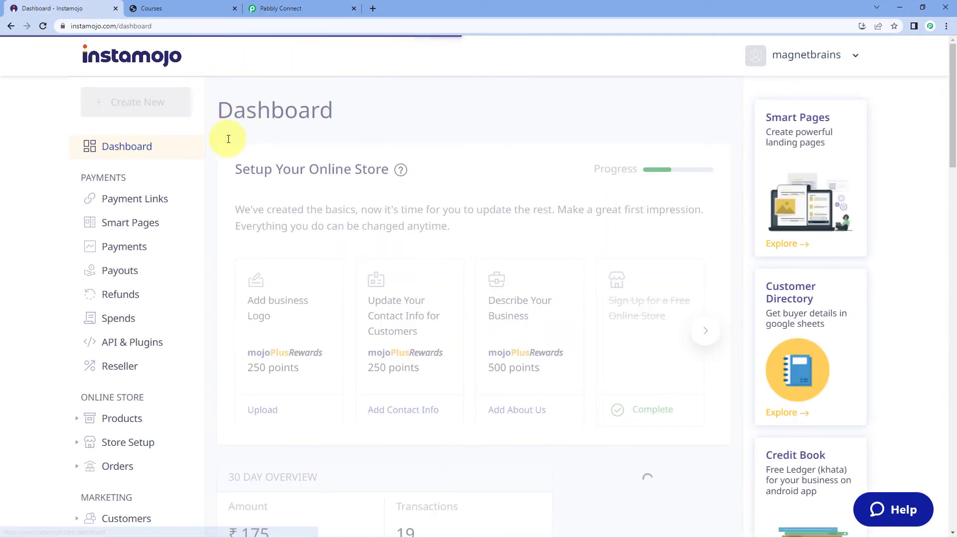
- Scroll the Instamojo sidebar to API & Plugins, then return to Pabbly Connect's Instamojo #9 form
scroll(99, 210, down, 3)
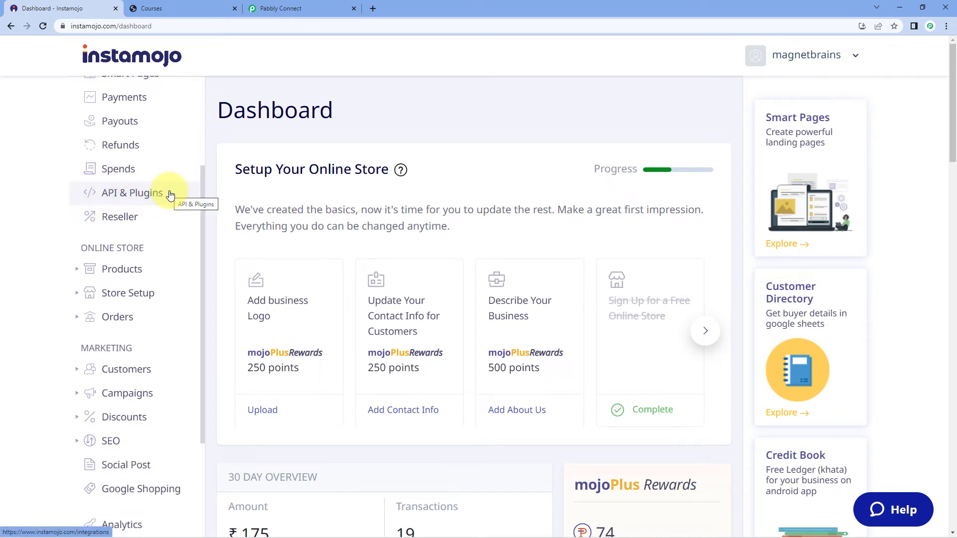
click(281, 6)
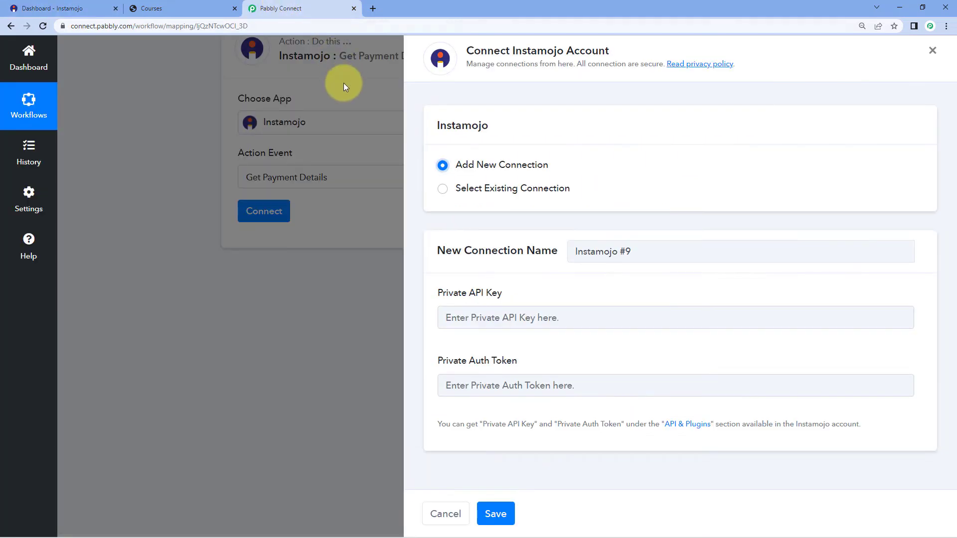
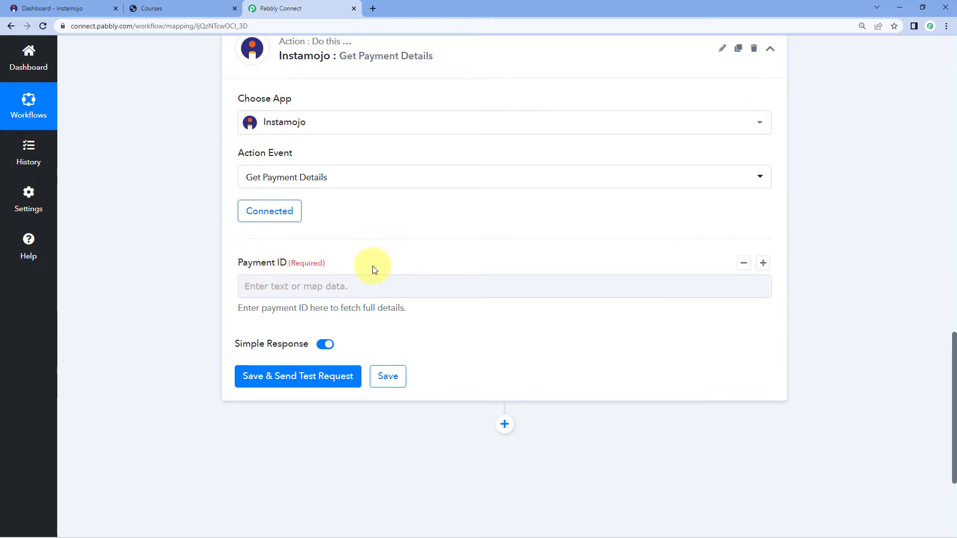
- Map the Payment ID field to Payment Id from the 1. Instamojo: New Sale trigger
scroll(530, 259, up, 2)
scroll(530, 264, up, 5)
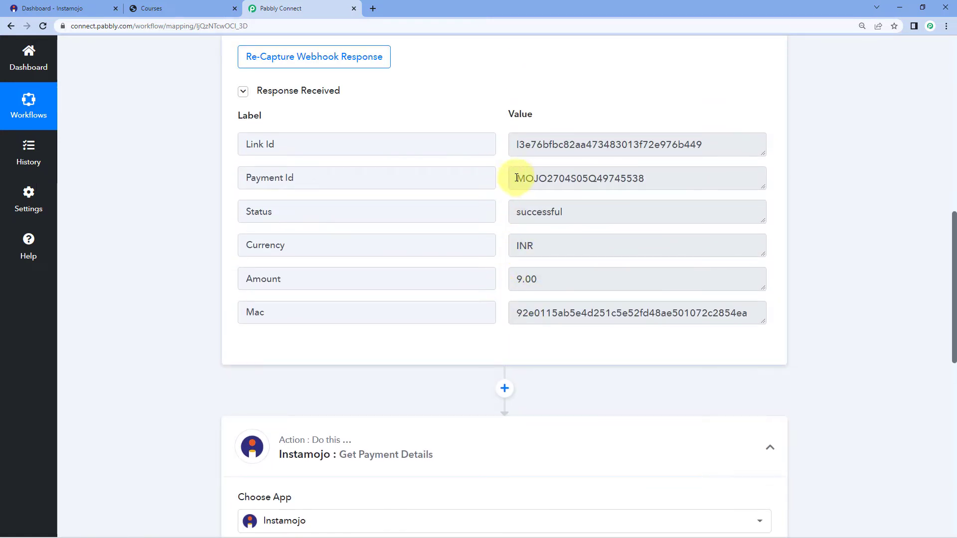
drag(517, 178, 501, 191)
click(655, 180)
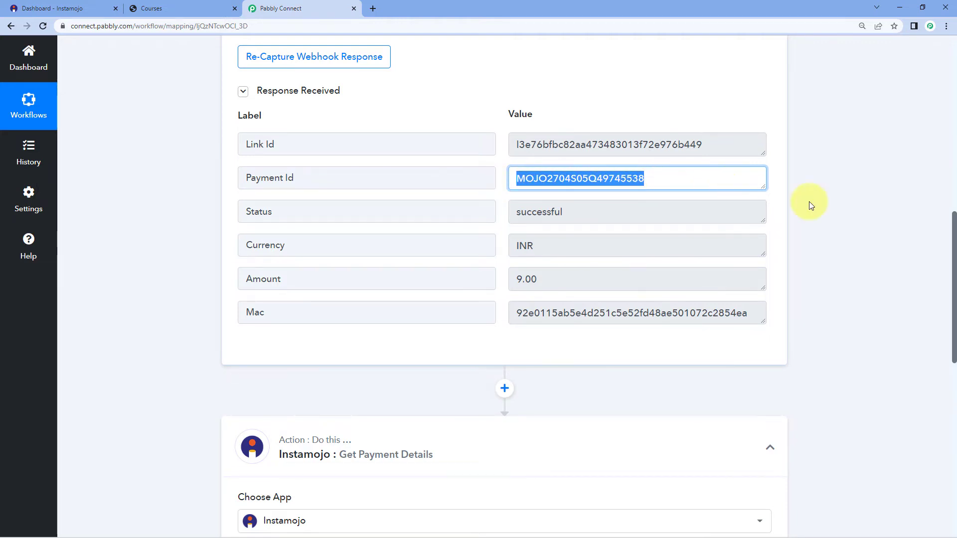
scroll(786, 225, down, 3)
scroll(583, 203, down, 7)
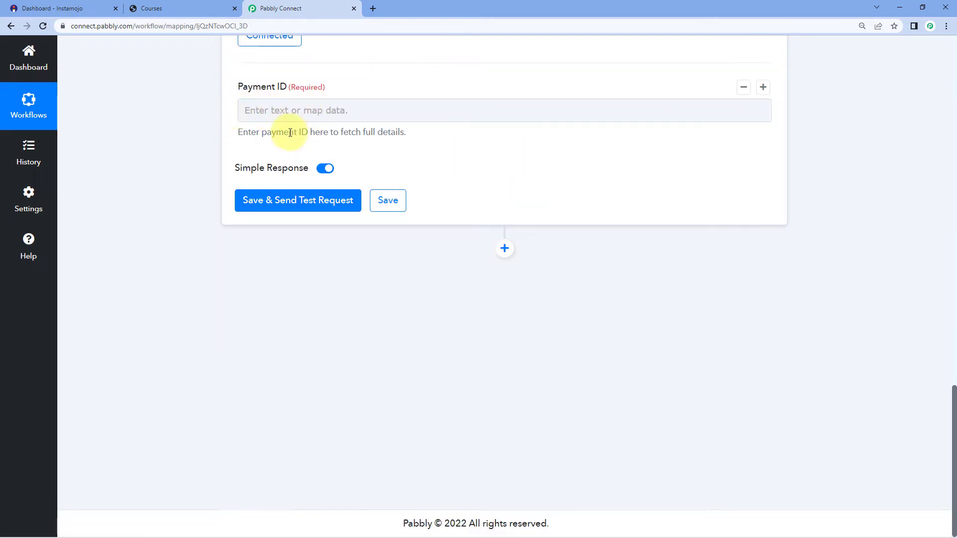
scroll(305, 208, up, 2)
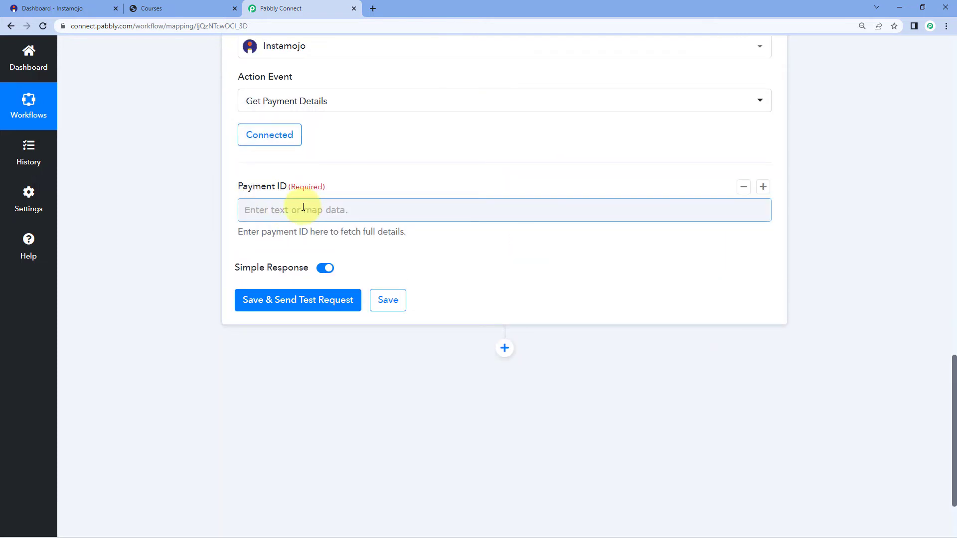
click(259, 209)
scroll(259, 208, down, 1)
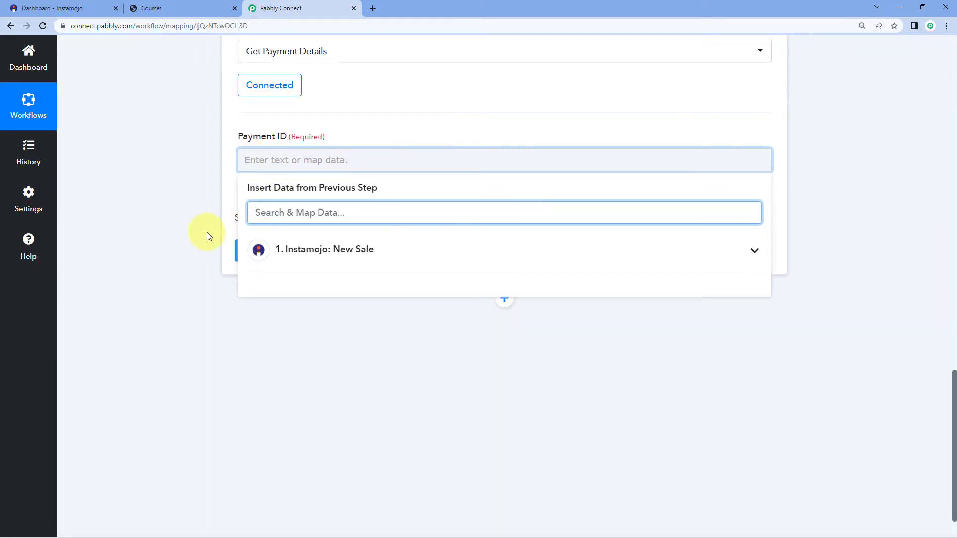
click(294, 250)
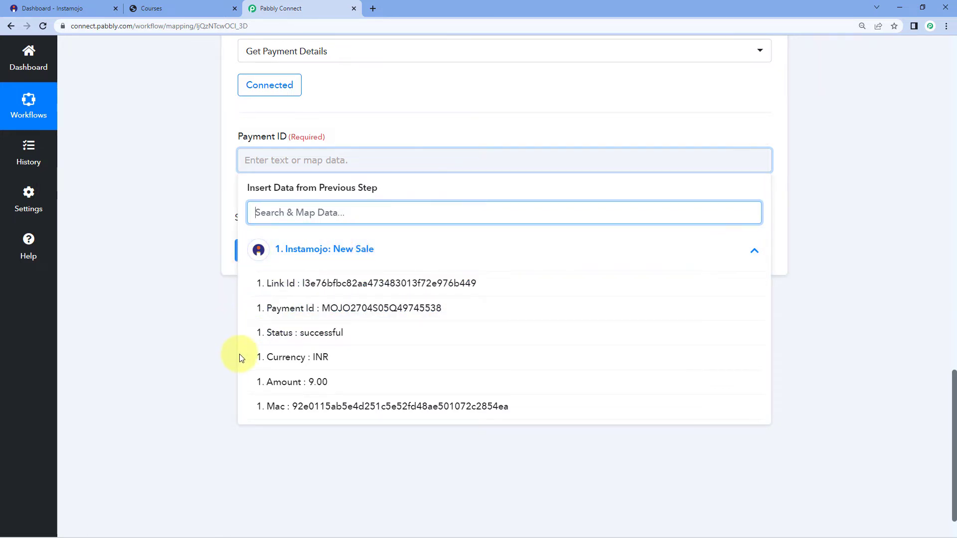
click(297, 311)
click(203, 239)
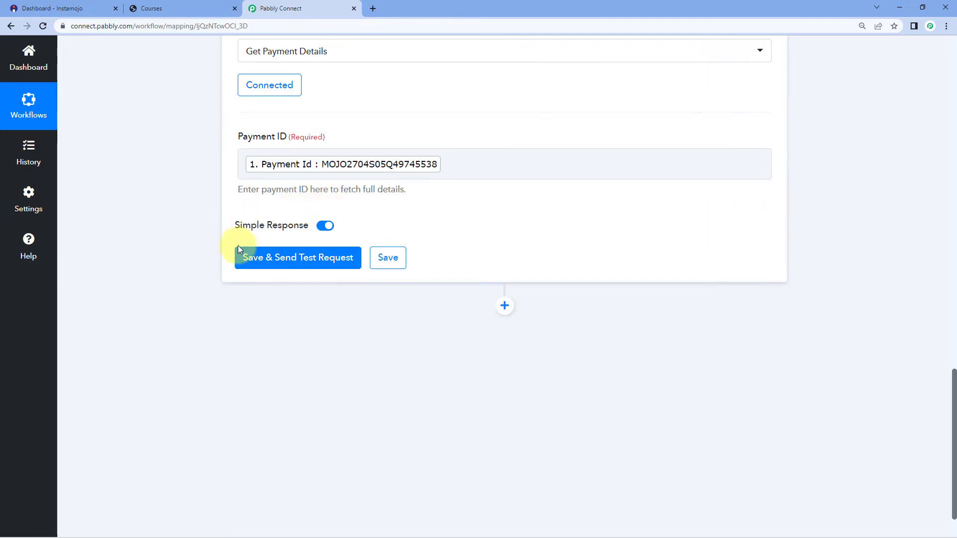
- Save the Get Payment Details step and send a test request
click(305, 263)
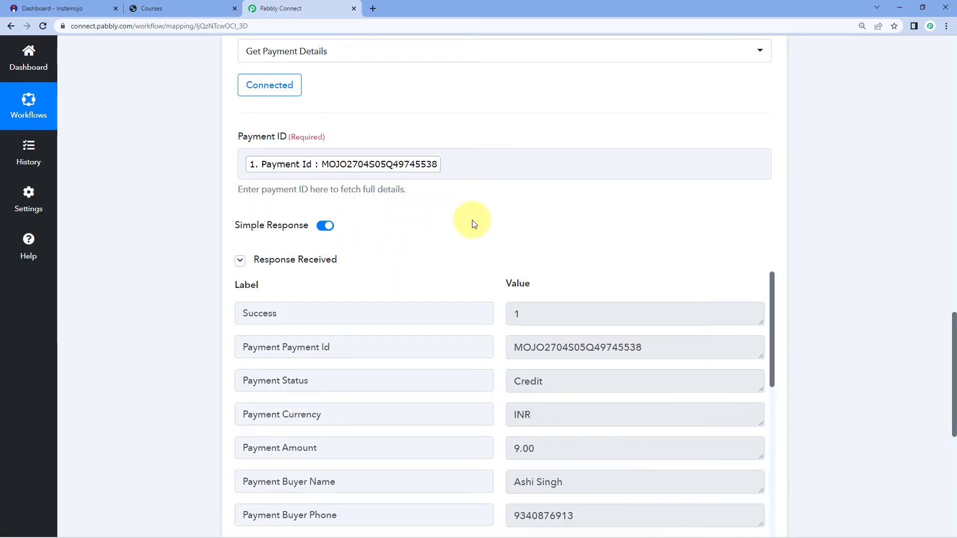
mouse_move(265, 269)
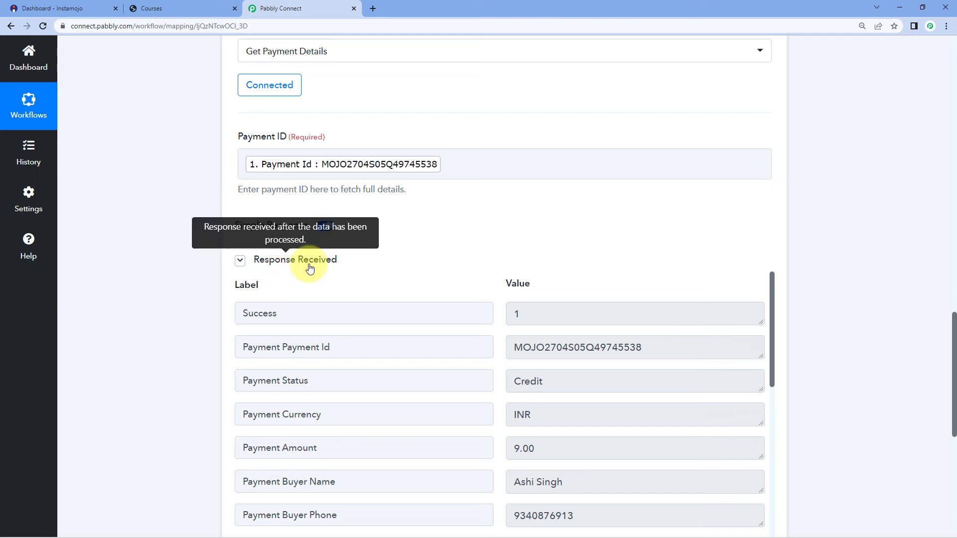
scroll(424, 252, down, 3)
scroll(464, 245, down, 1)
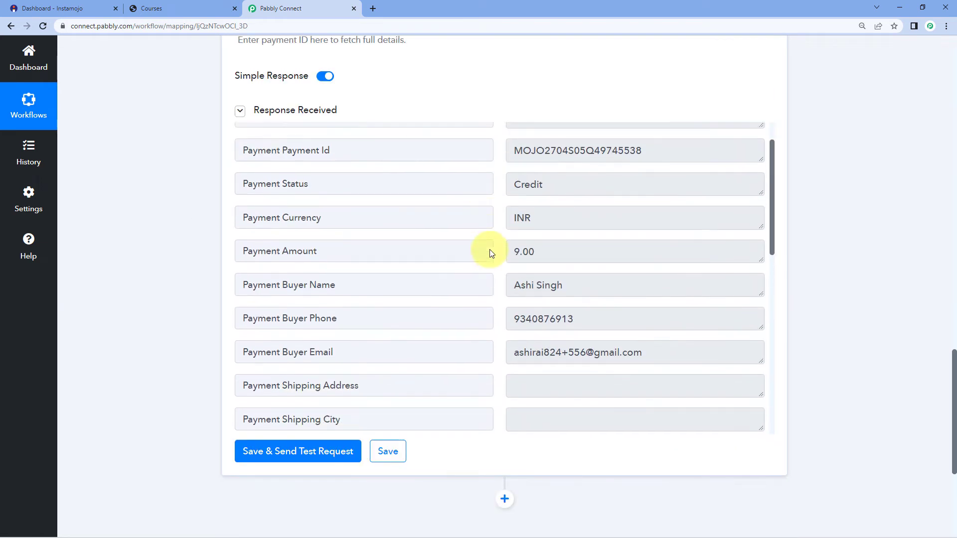
scroll(490, 254, down, 1)
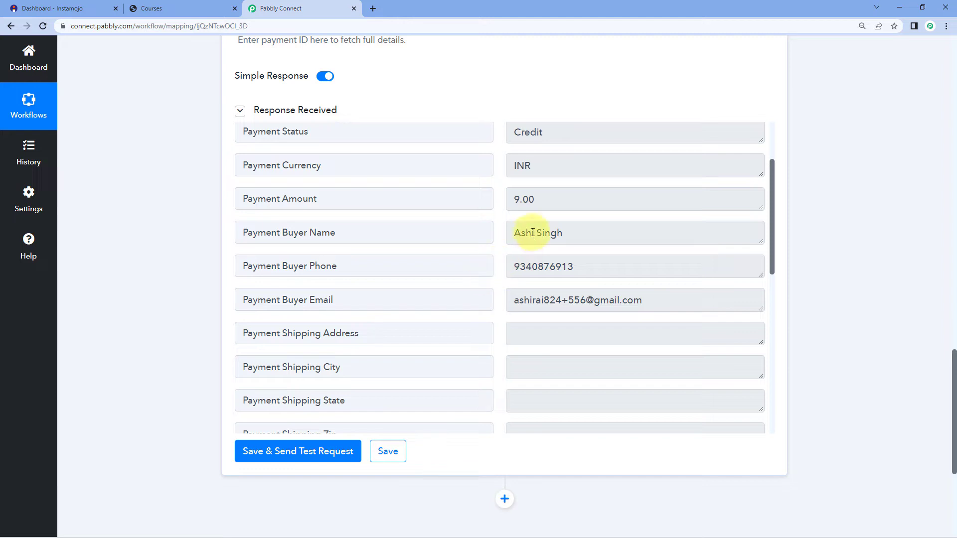
- Review the returned buyer name, phone, email and 9.00 amount in the response
click(577, 235)
drag(577, 235, 498, 234)
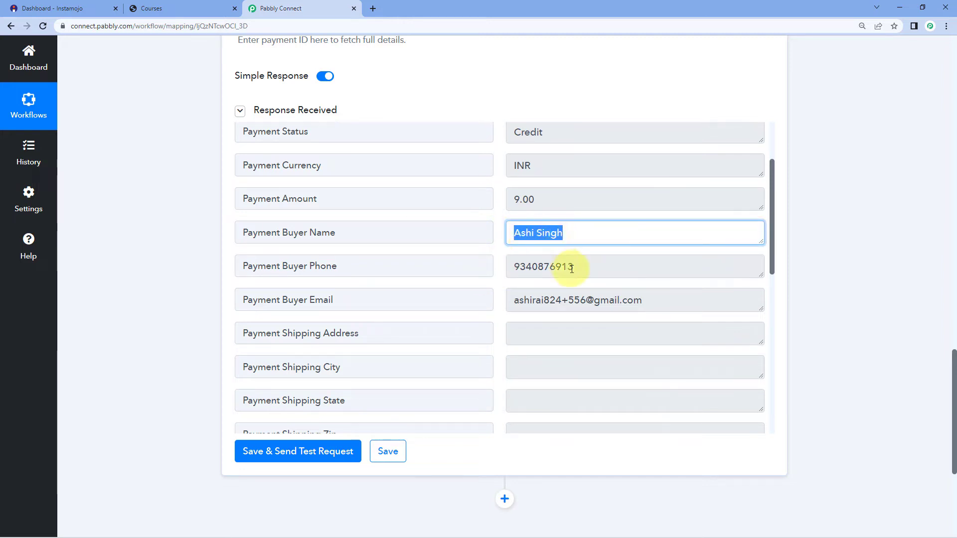
drag(573, 268, 498, 271)
click(560, 299)
drag(657, 302, 489, 301)
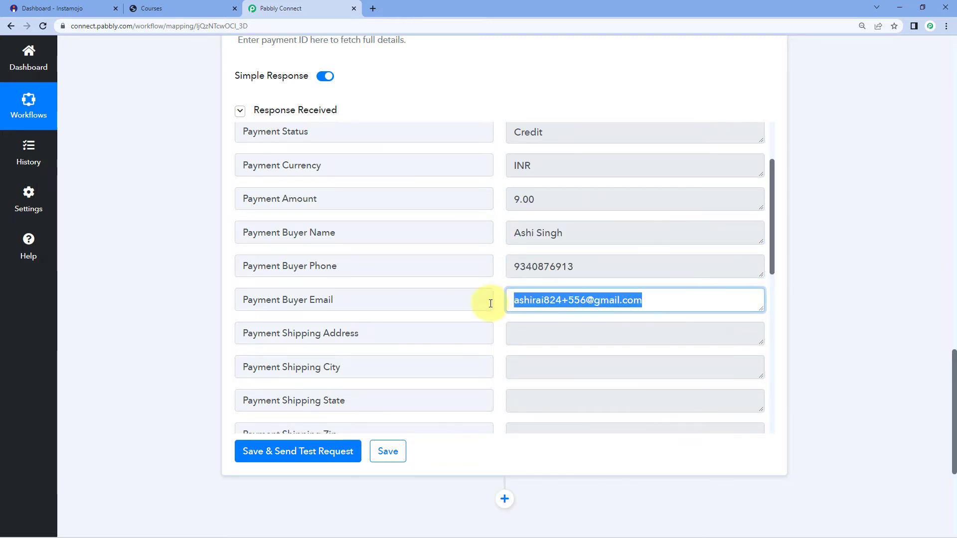
click(495, 261)
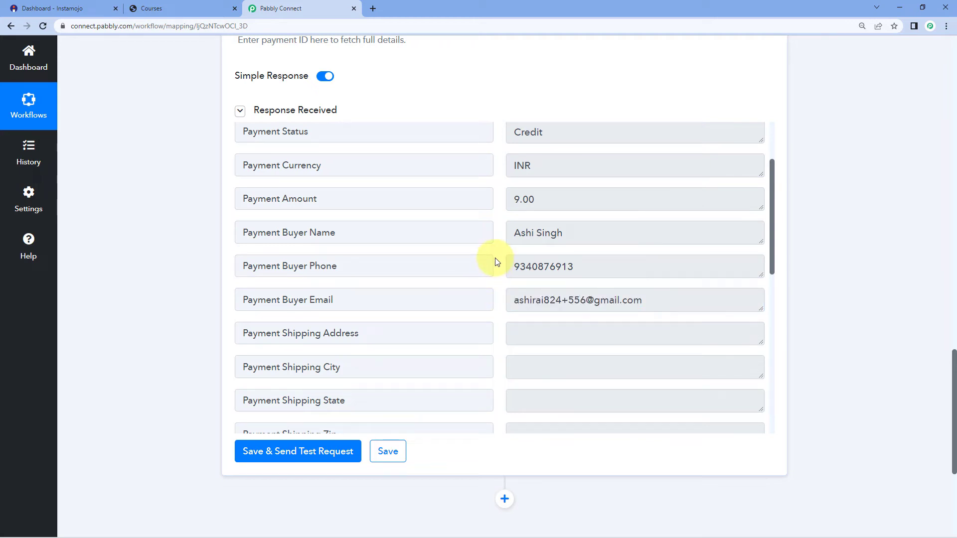
scroll(496, 261, down, 3)
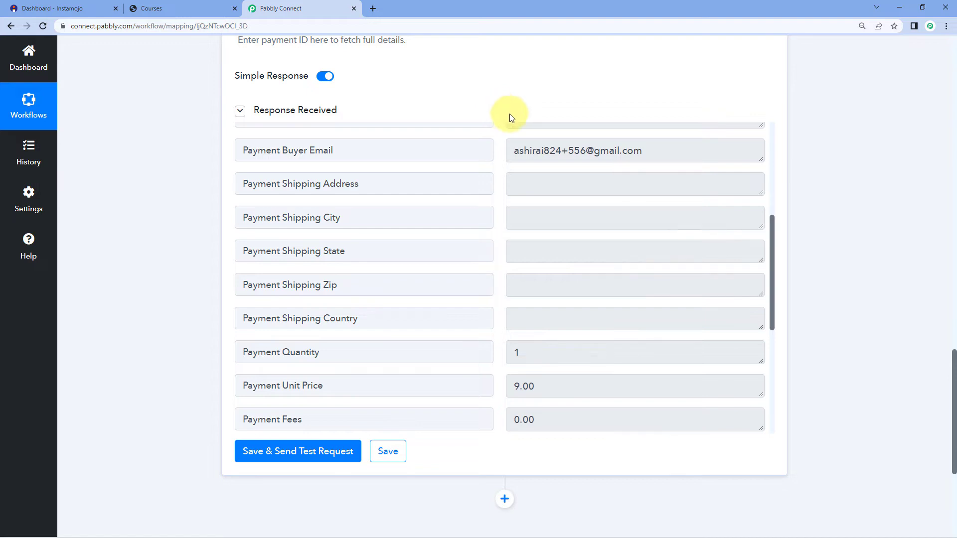
scroll(512, 162, up, 3)
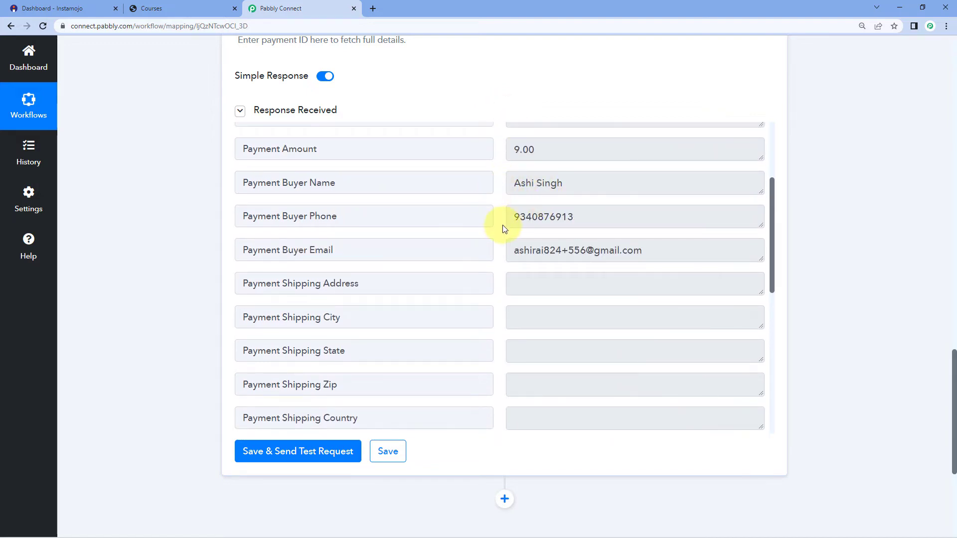
scroll(818, 177, down, 5)
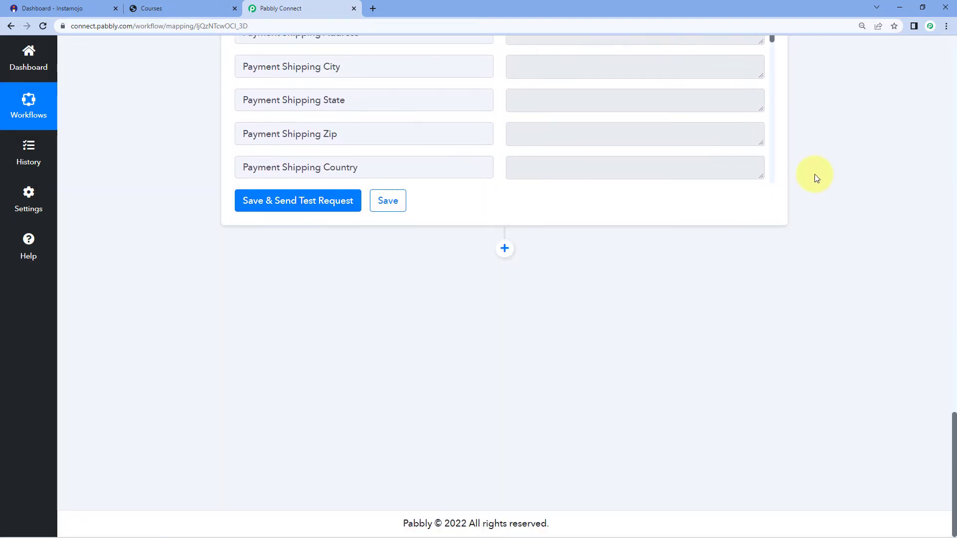
- Add a new action step using the Graphy app
click(505, 249)
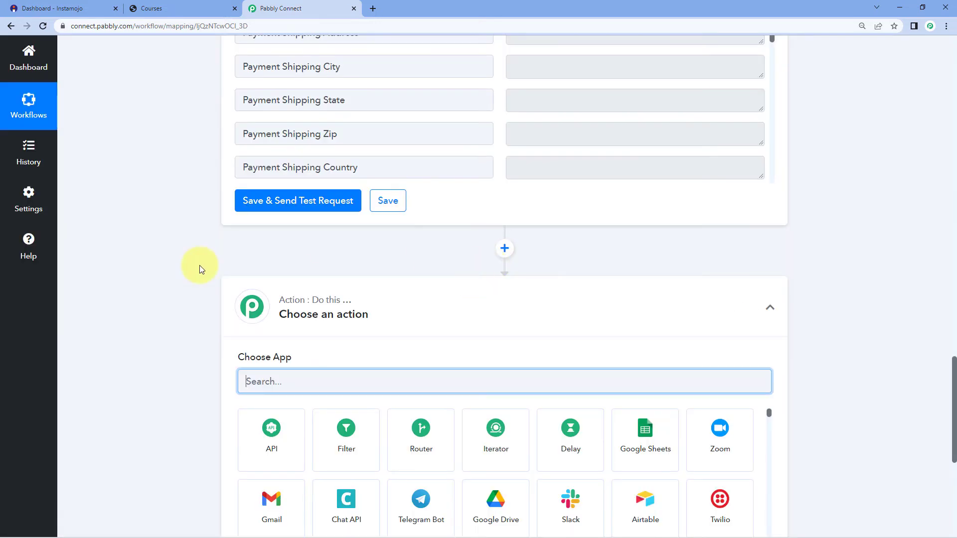
scroll(180, 273, down, 3)
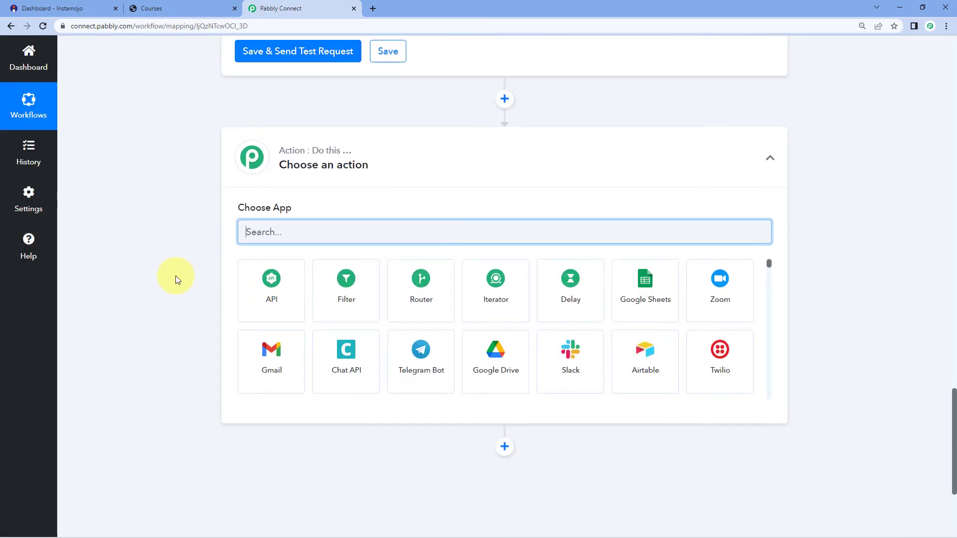
text(Graphy)
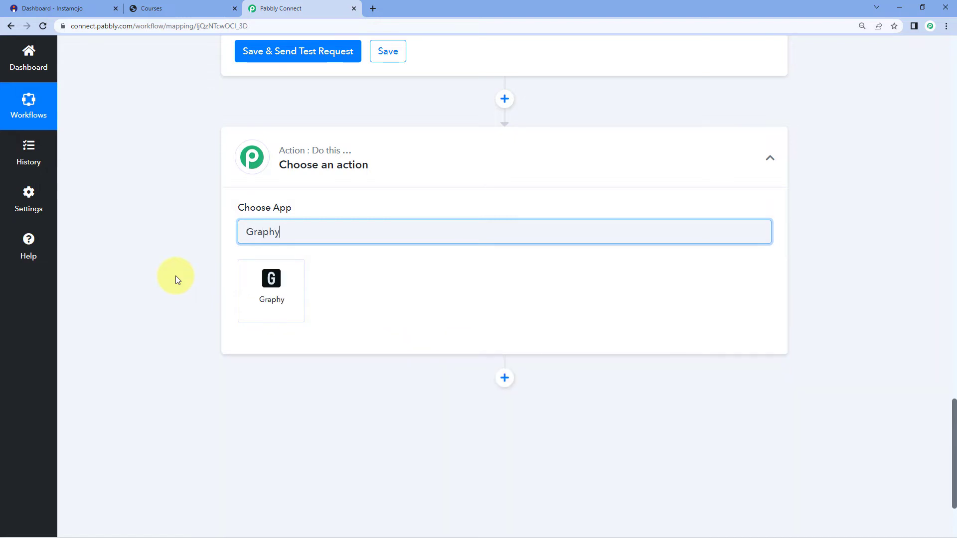
click(282, 300)
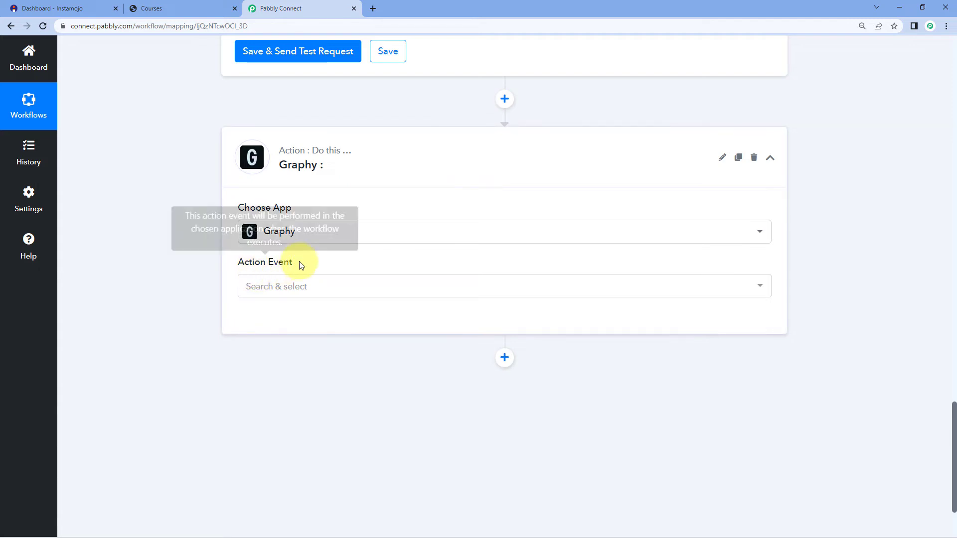
- Set the Graphy action event to Create Learner and start adding a new connection
scroll(279, 254, down, 1)
click(286, 241)
scroll(239, 264, down, 1)
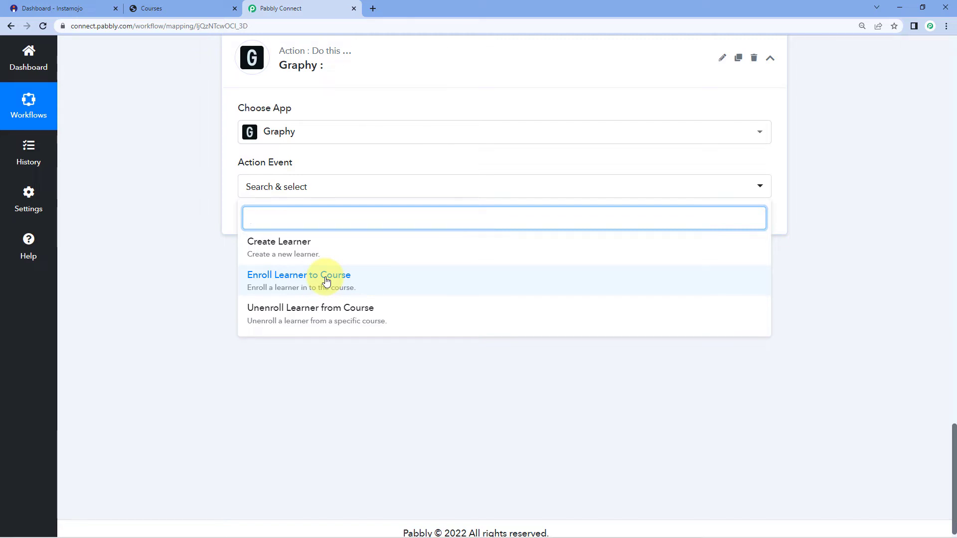
click(292, 245)
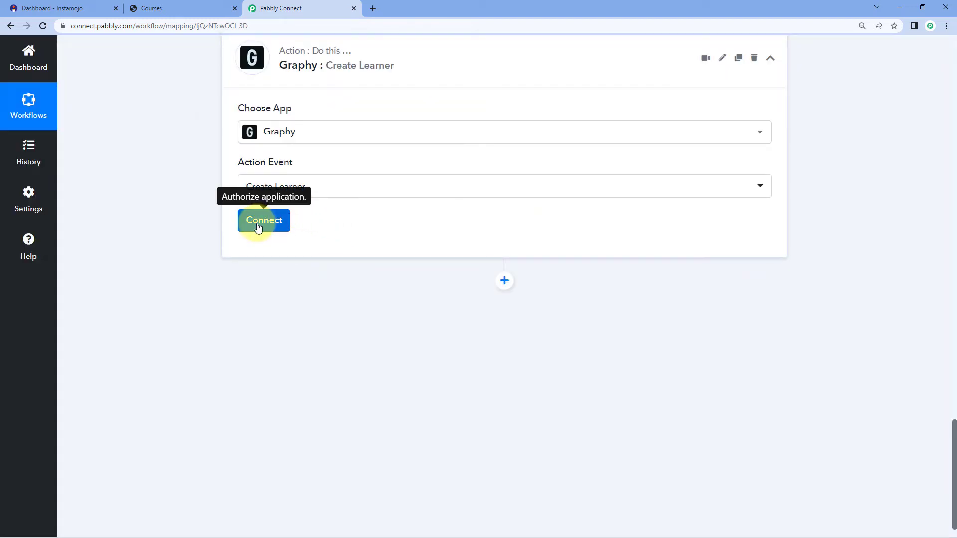
click(258, 226)
click(503, 166)
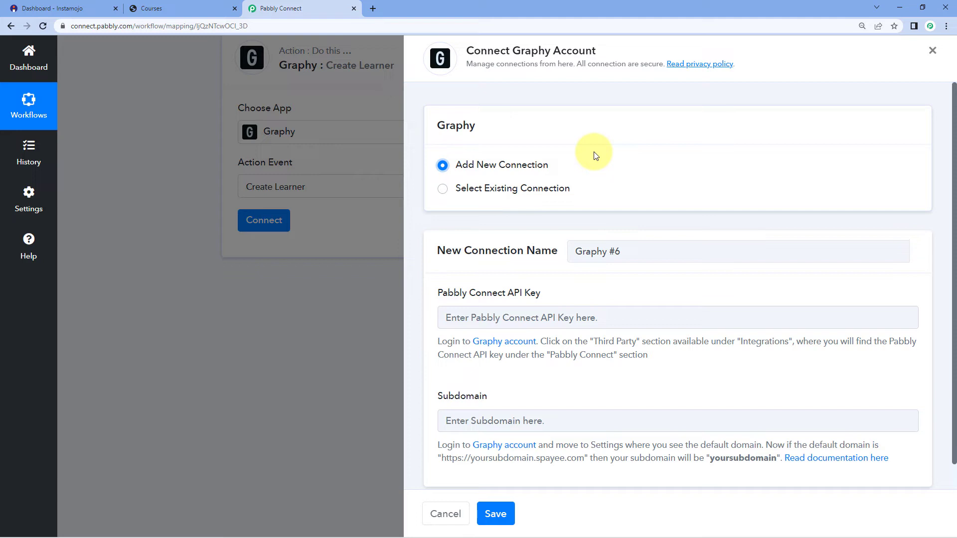
- In Graphy Settings > Third Party Integrations, copy the Pabbly Connect API key
click(210, 5)
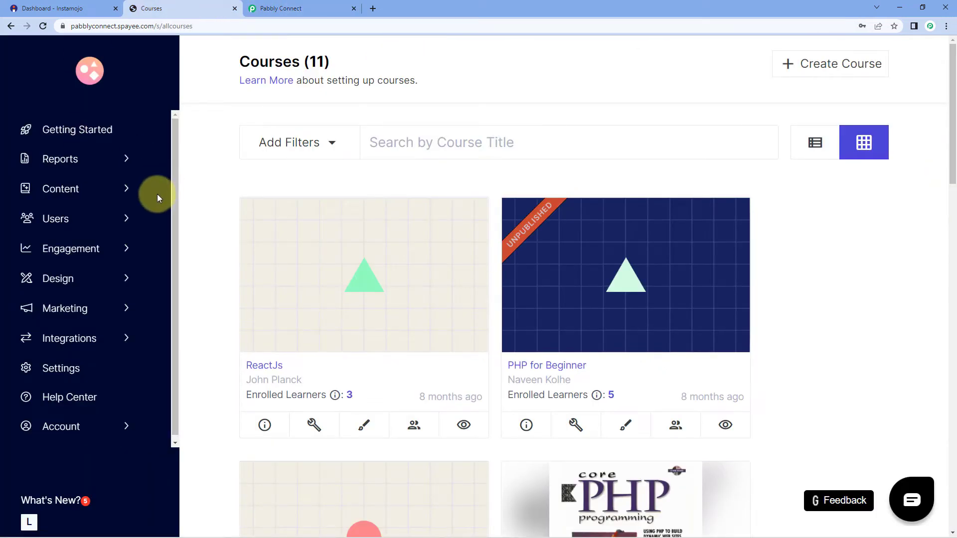
scroll(128, 249, down, 2)
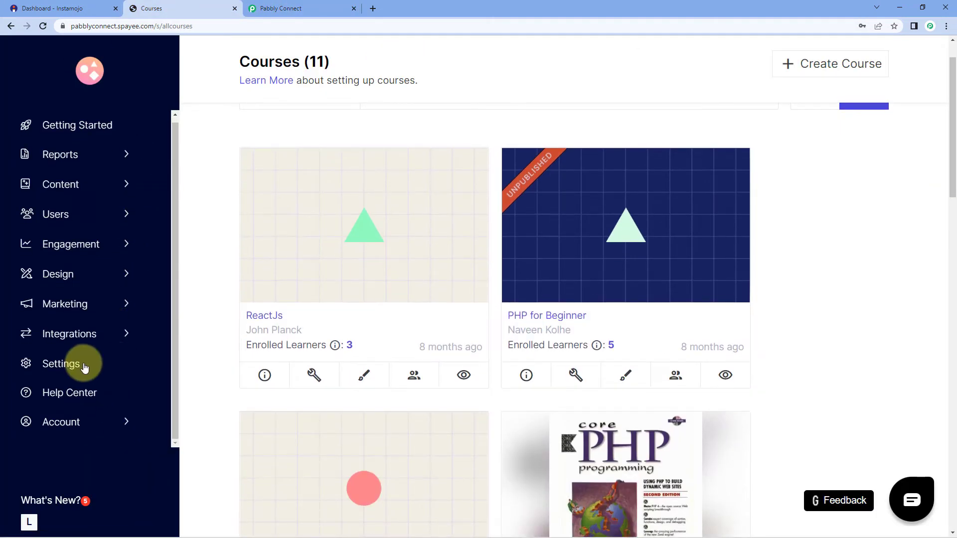
click(74, 367)
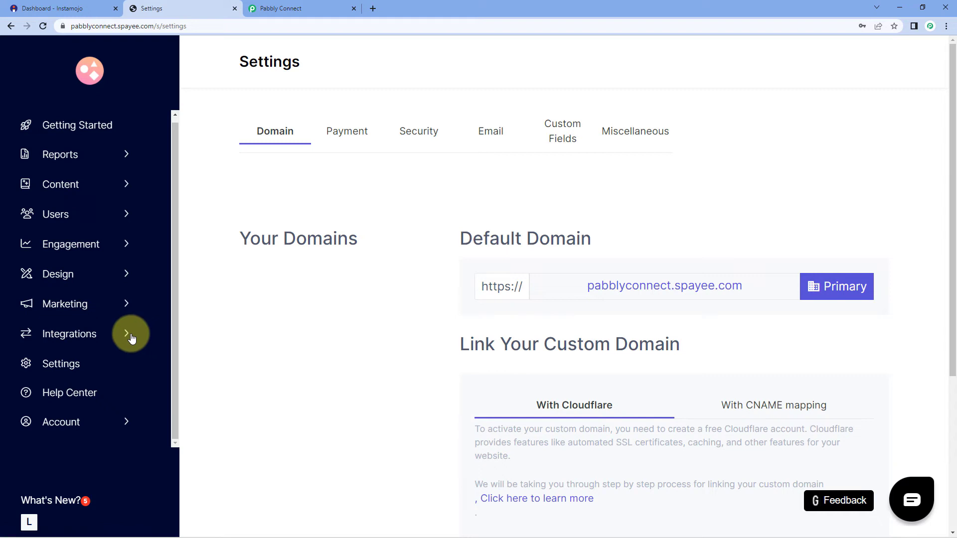
click(128, 334)
click(83, 362)
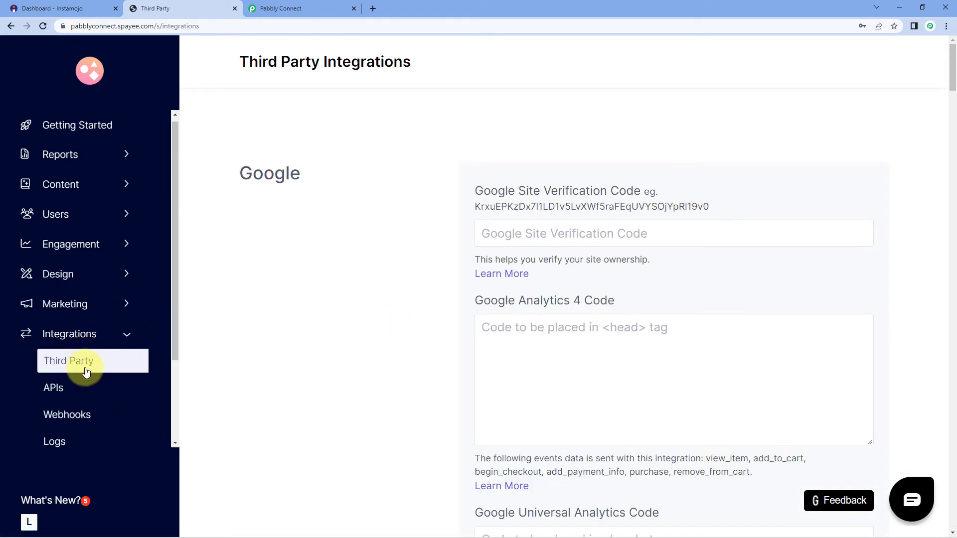
scroll(423, 212, down, 3)
scroll(422, 211, down, 15)
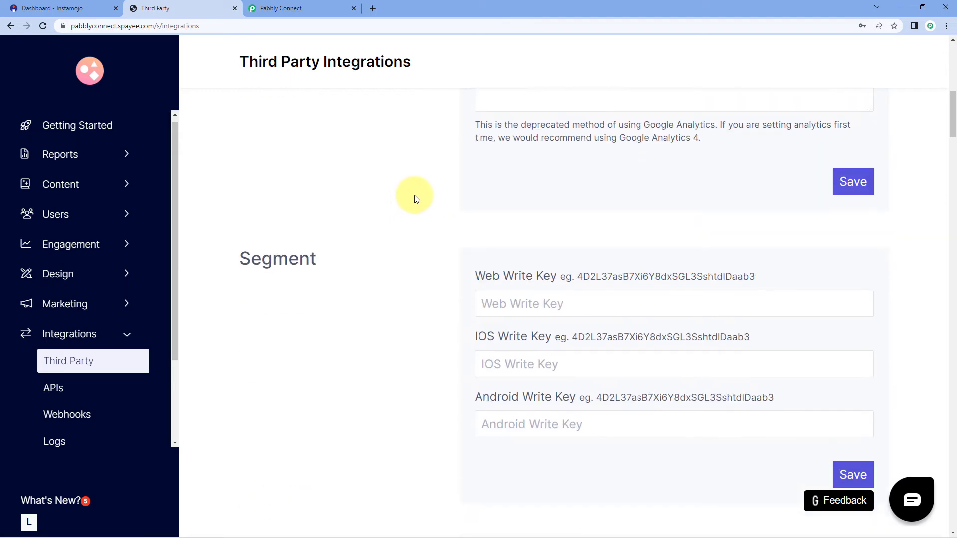
scroll(416, 200, down, 15)
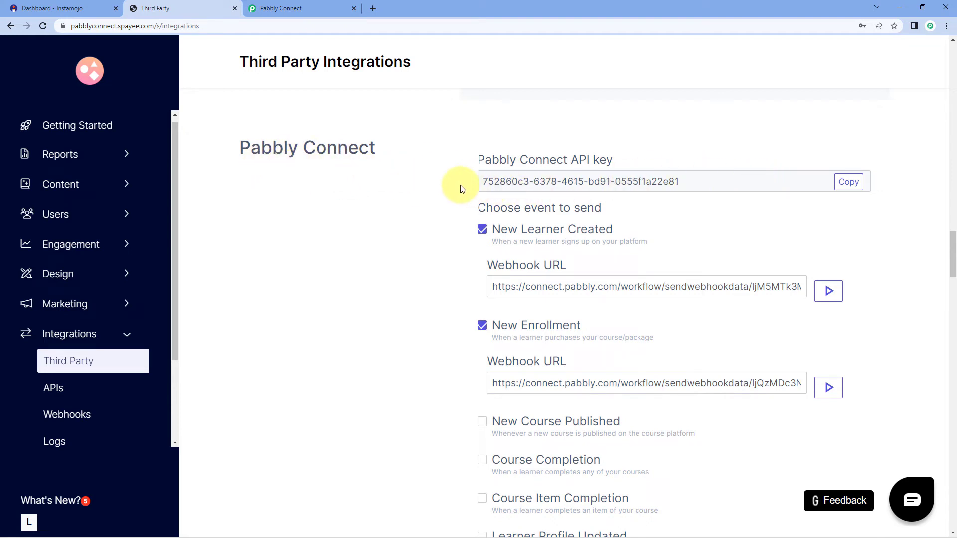
click(850, 181)
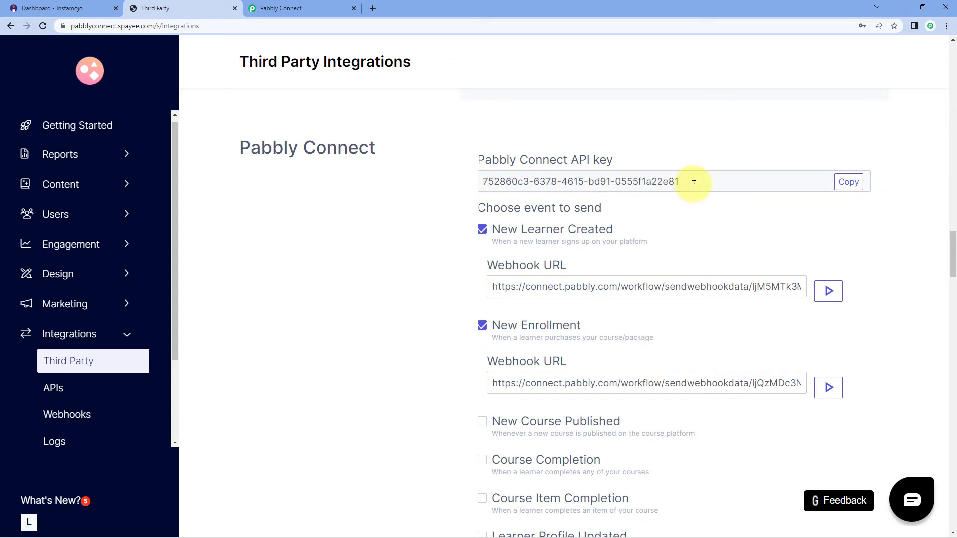
click(849, 182)
- Paste the copied Graphy API key into the connection form's API Key field
click(315, 9)
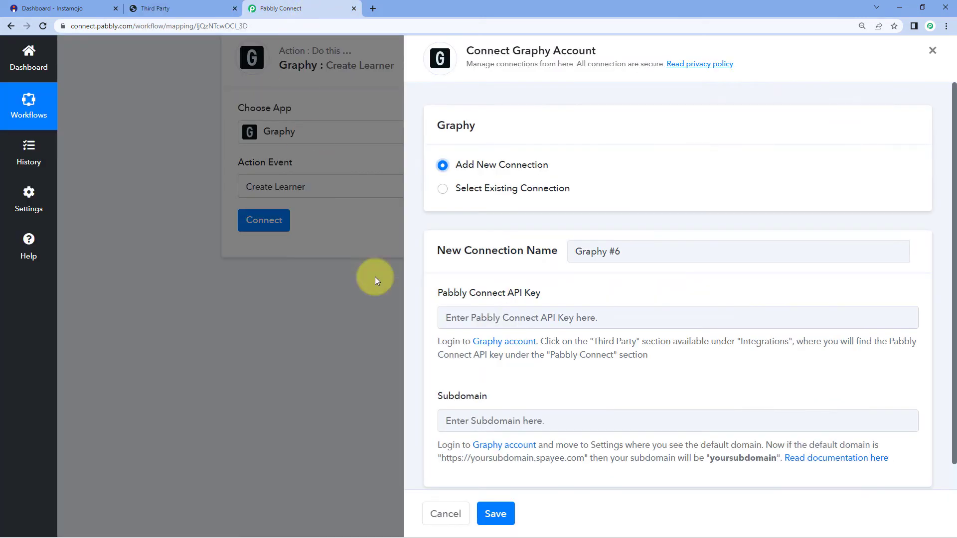
click(484, 317)
right_click(489, 316)
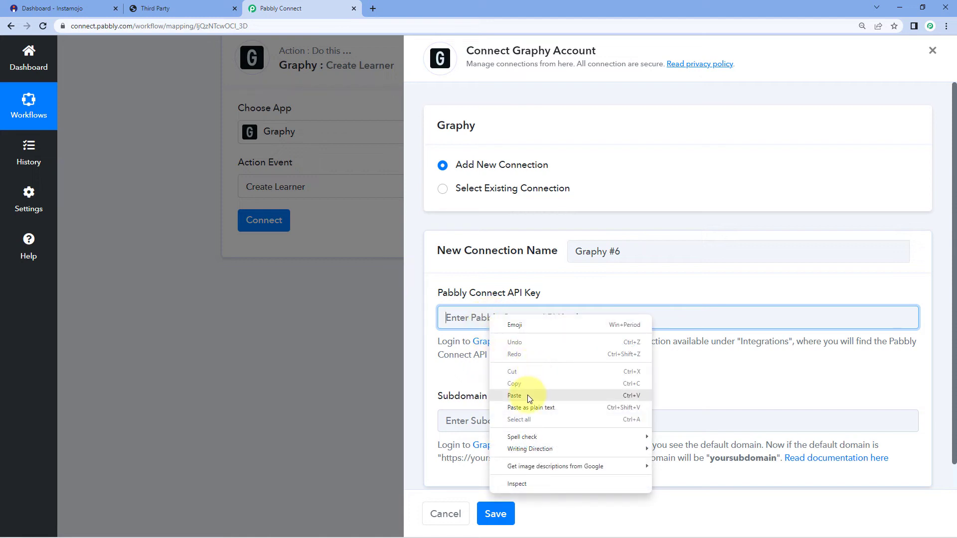
click(528, 395)
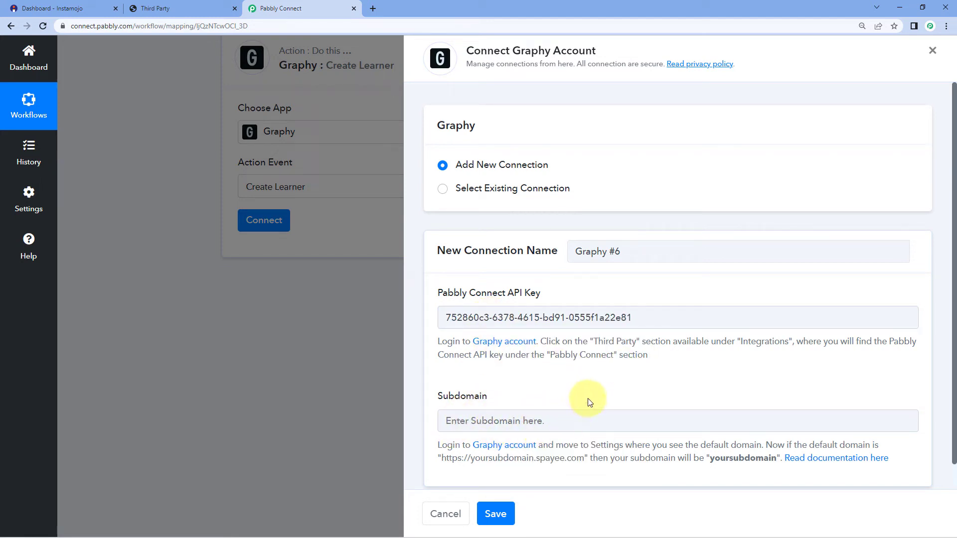
- Copy the subdomain 'pabblyconnect' from the Graphy page address, then return to Pabbly Connect
click(199, 8)
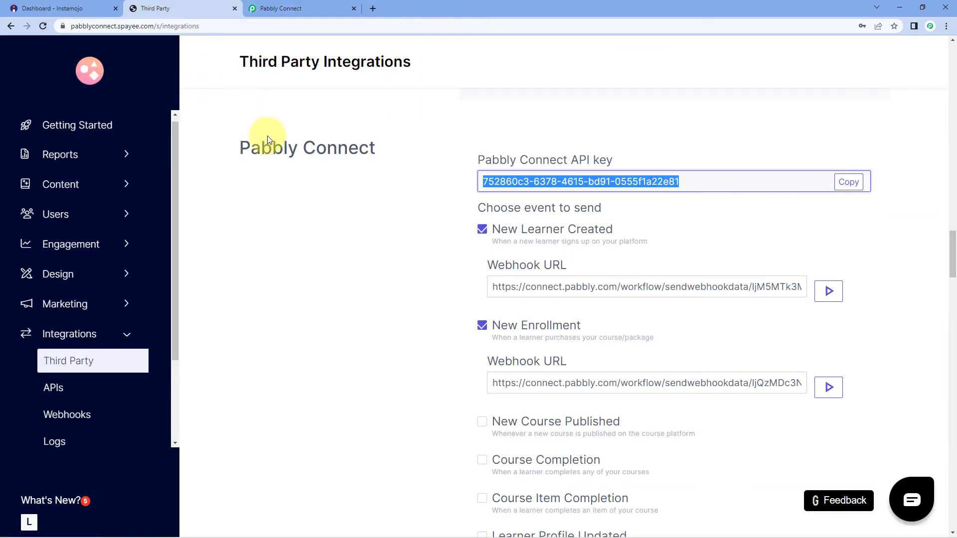
double_click(94, 28)
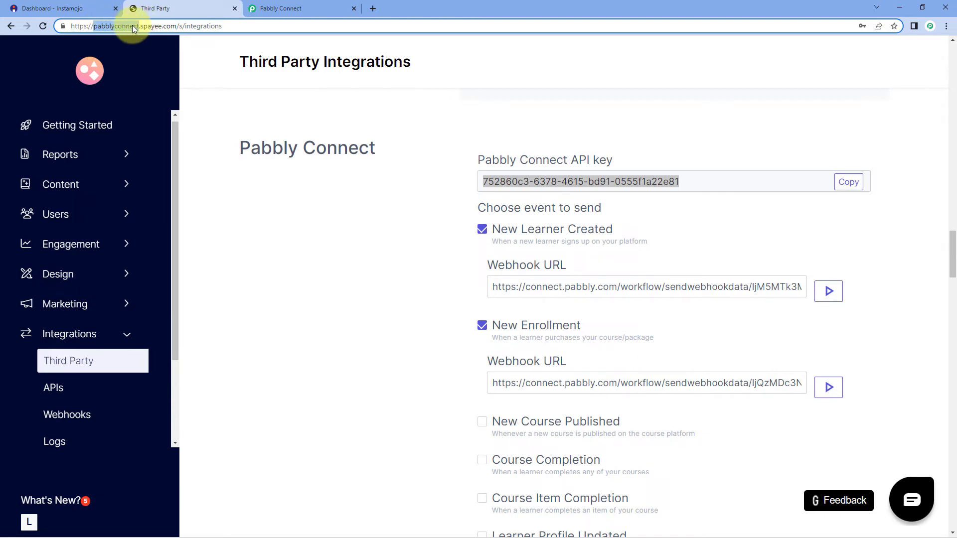
right_click(108, 25)
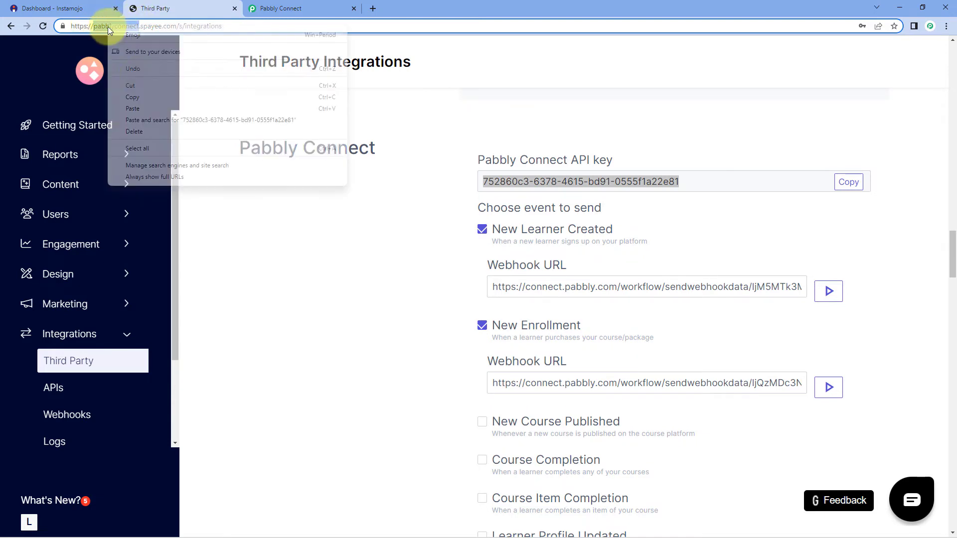
click(145, 99)
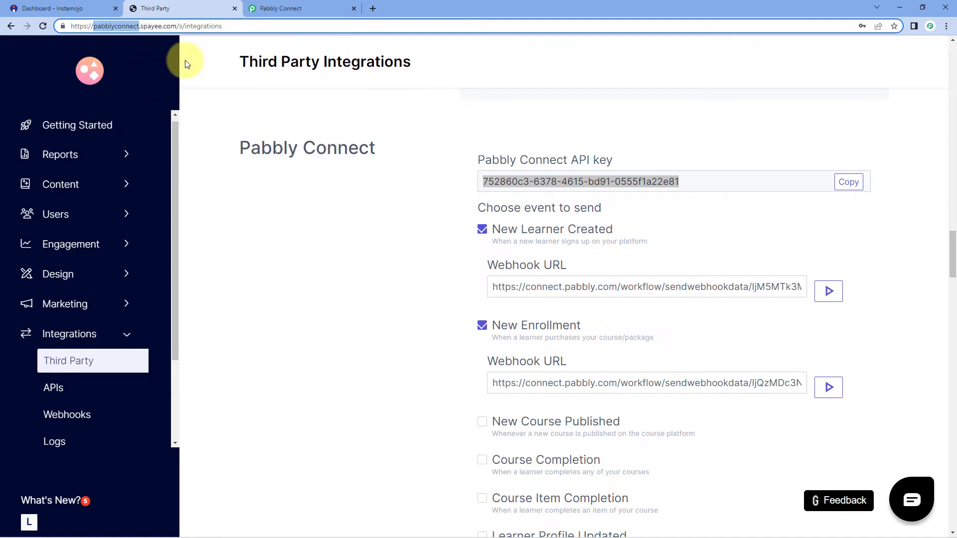
click(289, 8)
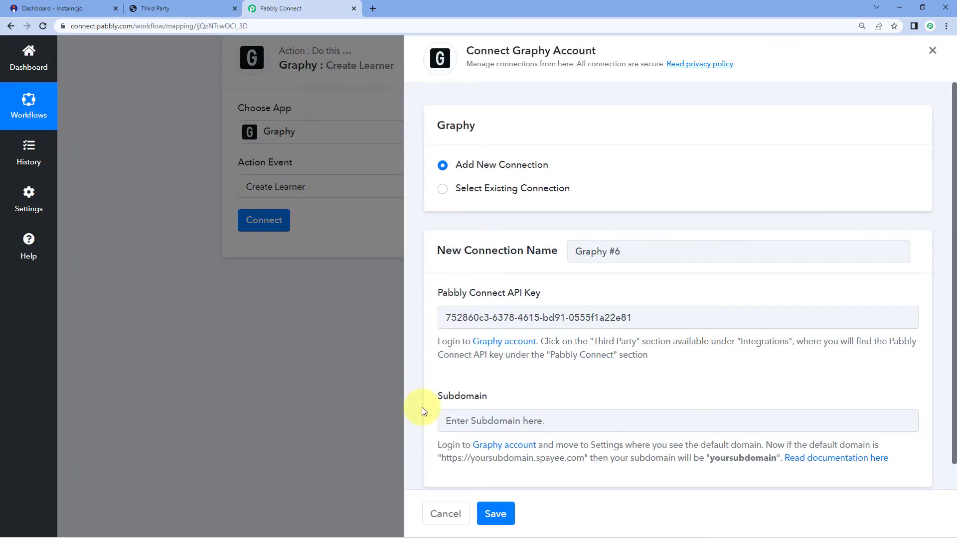
- Paste 'pabblyconnect' into the Subdomain field and save the Graphy connection
click(485, 420)
right_click(483, 419)
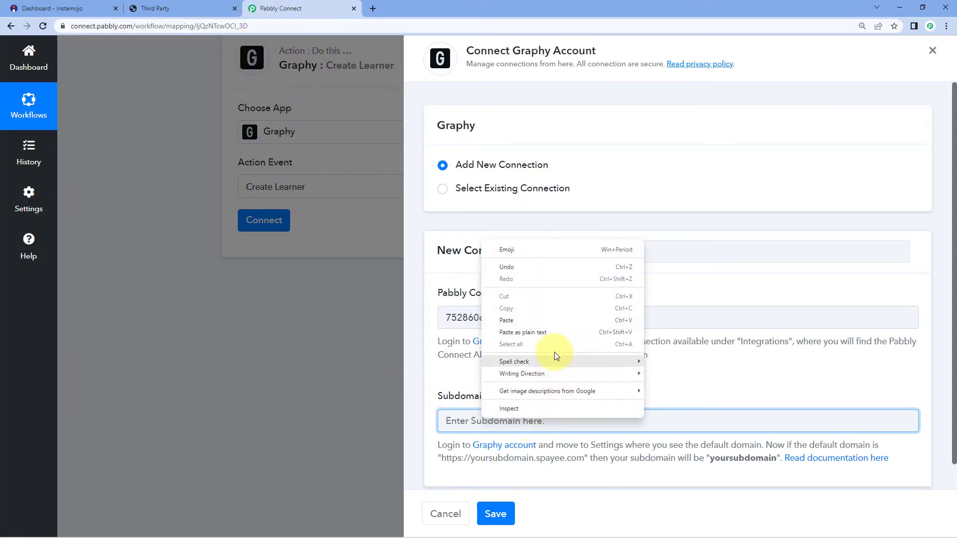
click(529, 320)
click(496, 513)
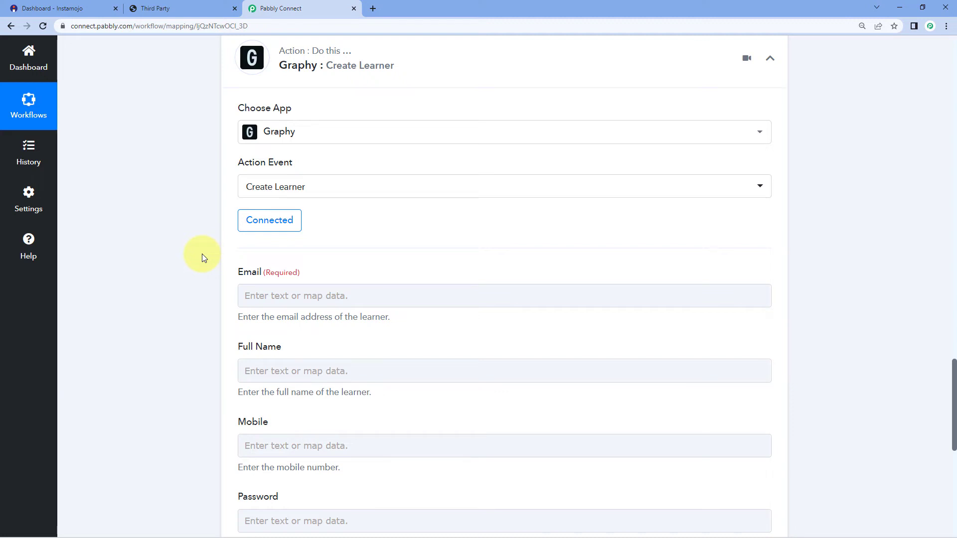
- Recheck the buyer name, phone and email in the payment response
scroll(202, 255, down, 2)
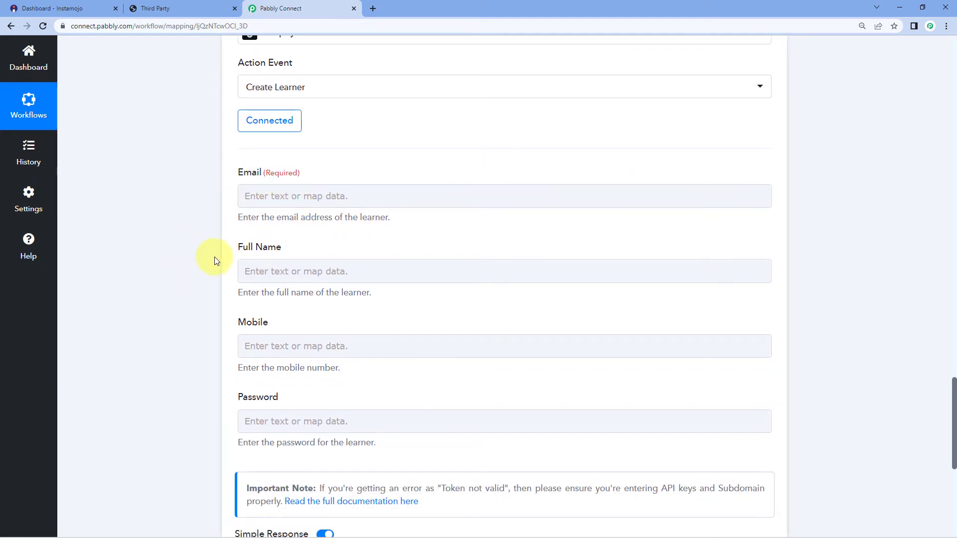
scroll(207, 277, down, 1)
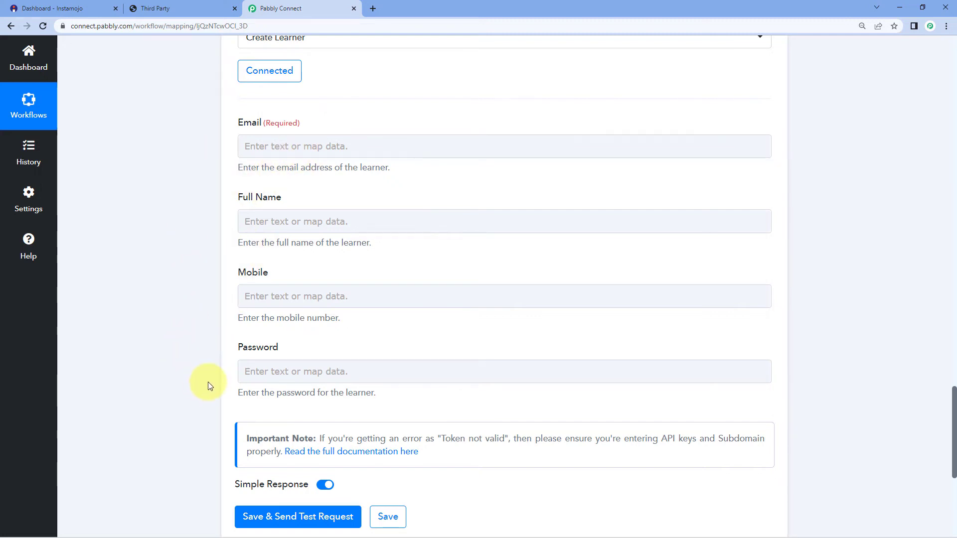
scroll(213, 310, up, 12)
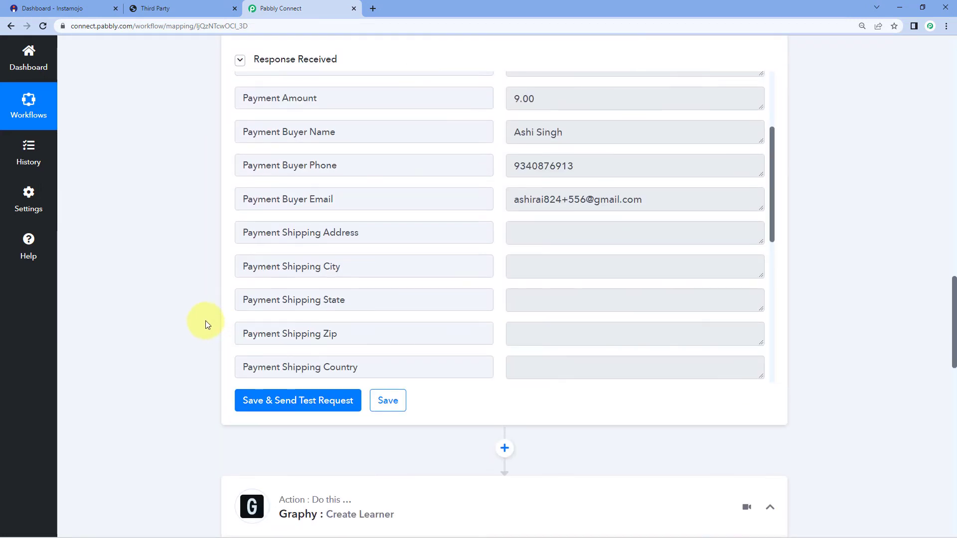
scroll(205, 325, up, 4)
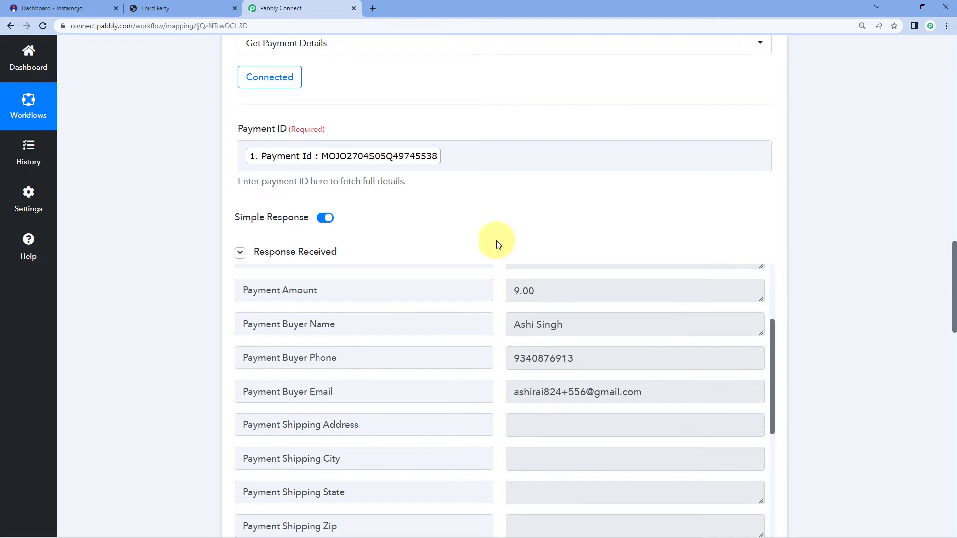
scroll(498, 245, down, 2)
drag(577, 230, 513, 234)
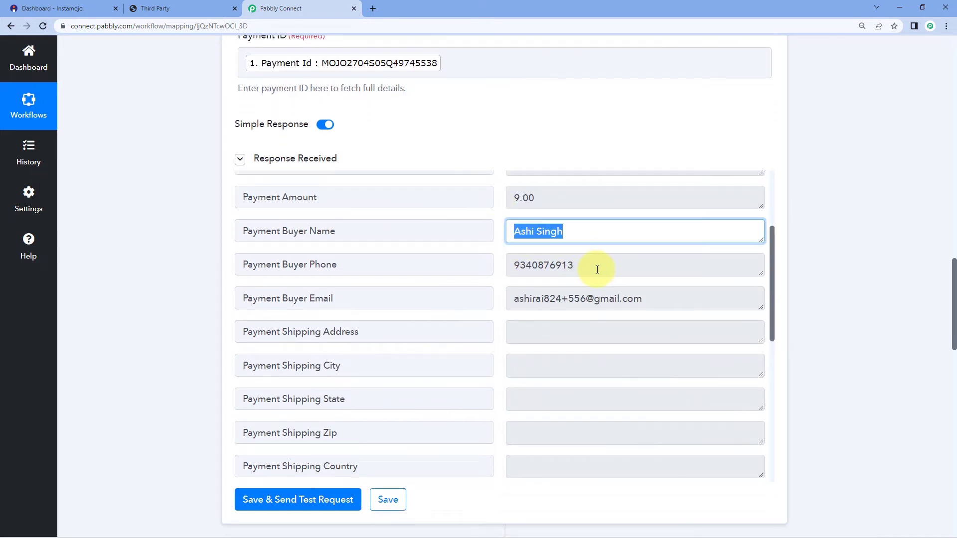
drag(596, 269, 532, 270)
drag(678, 306, 470, 323)
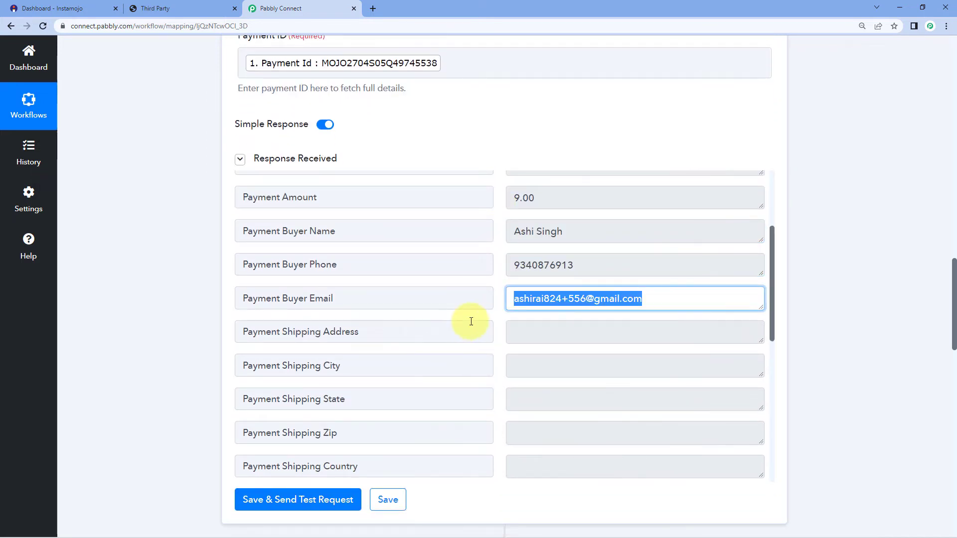
click(807, 285)
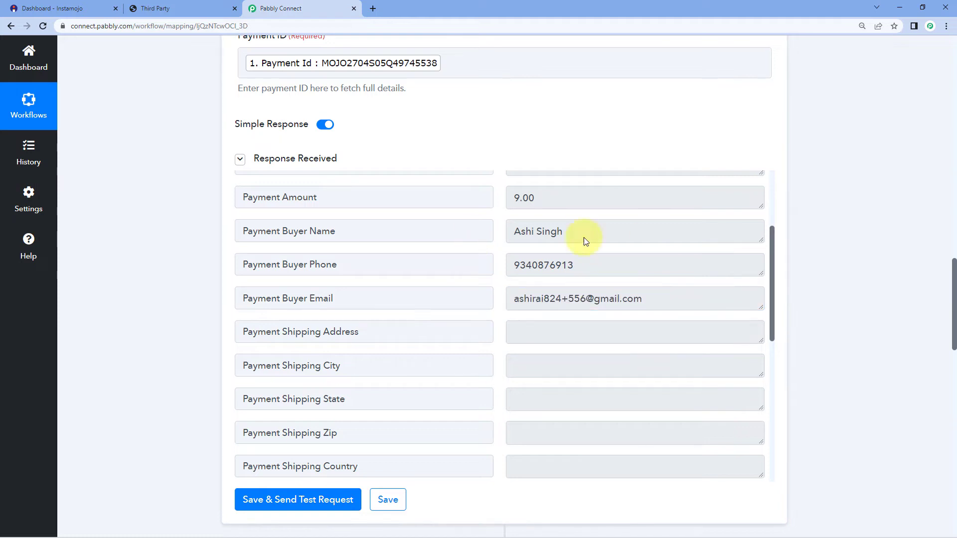
scroll(174, 320, down, 5)
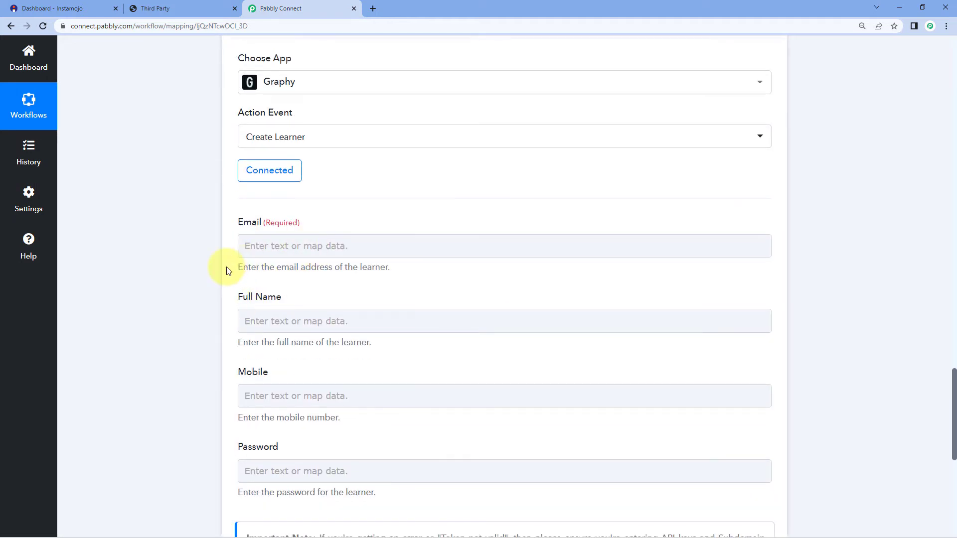
- Map Email to the buyer email from 2. Instamojo: Get Payment Details
click(282, 241)
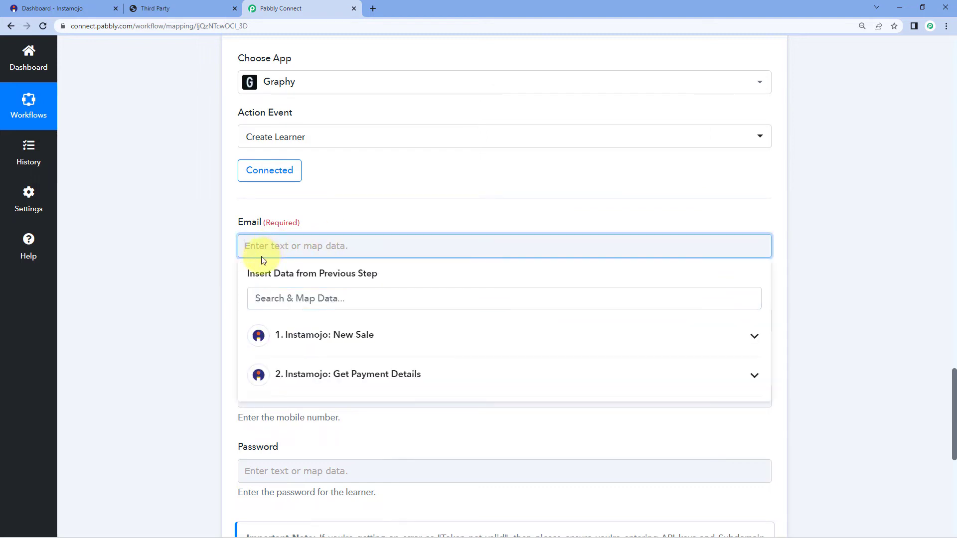
scroll(188, 252, down, 2)
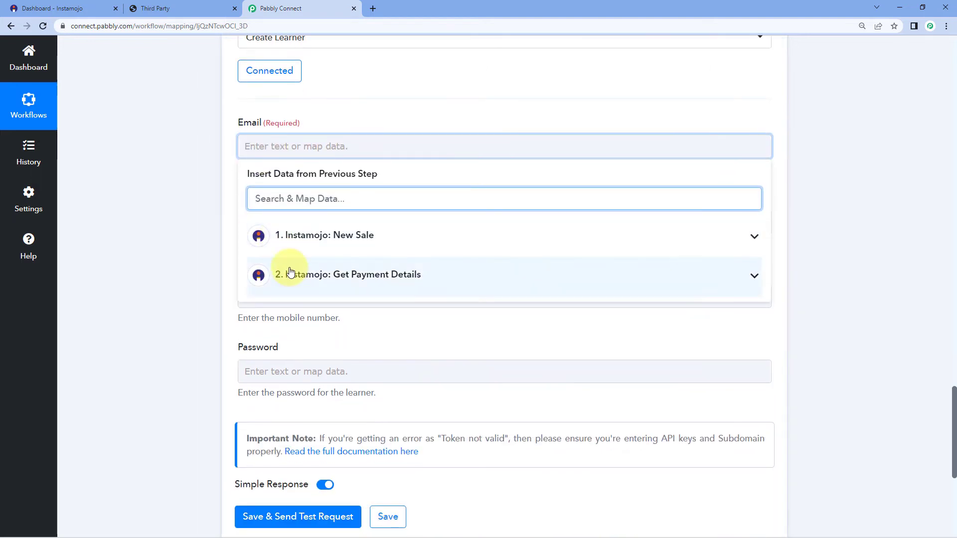
click(417, 284)
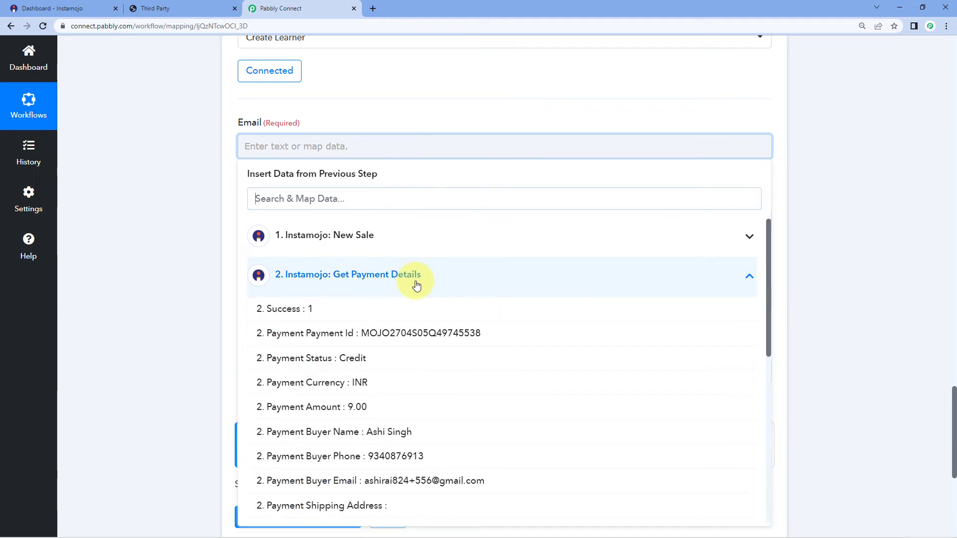
scroll(333, 353, down, 3)
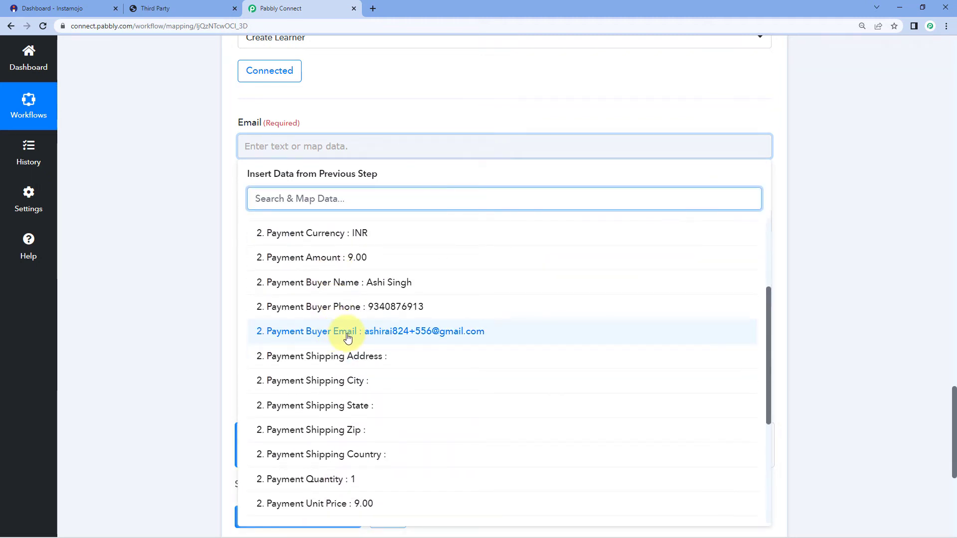
click(348, 331)
click(241, 205)
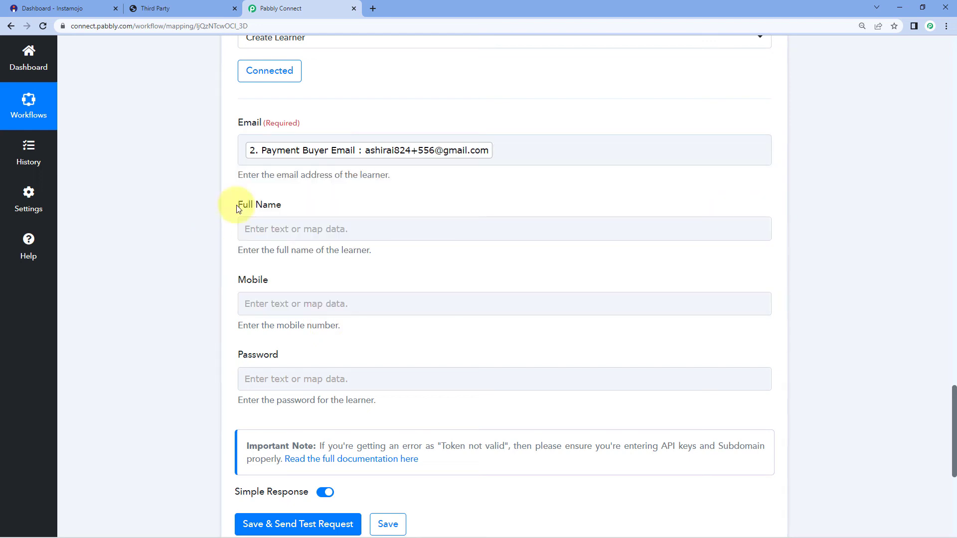
- Map Full Name to the buyer name from Get Payment Details
scroll(208, 195, down, 2)
click(254, 128)
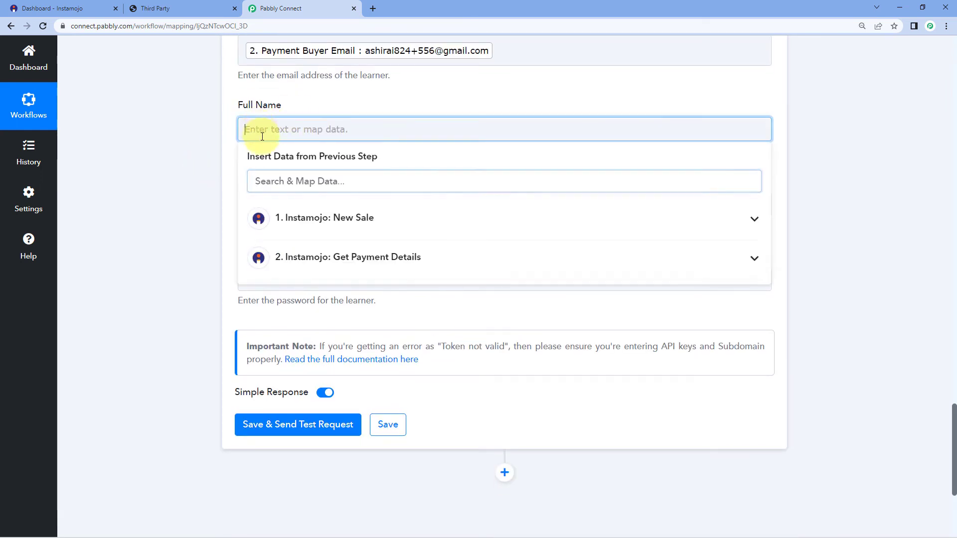
click(361, 260)
scroll(348, 274, down, 2)
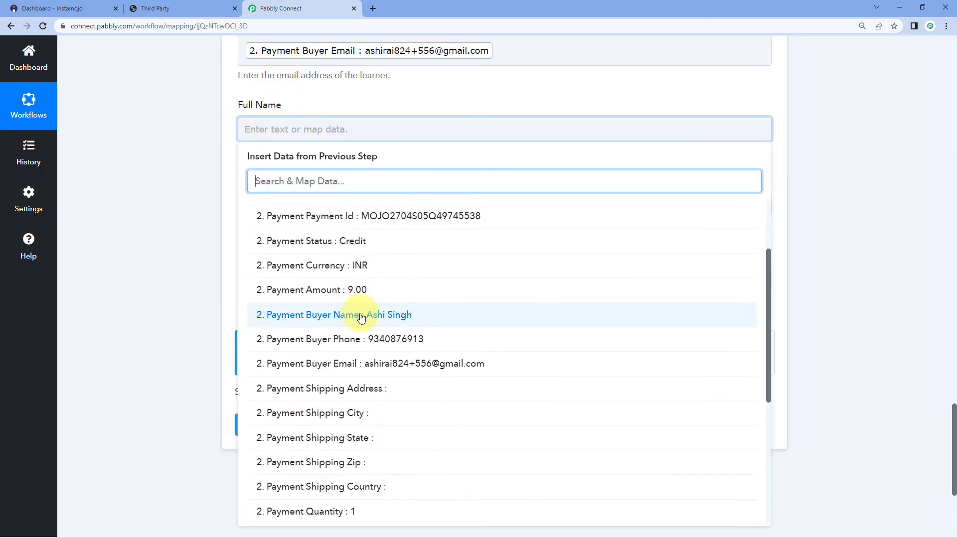
click(352, 315)
click(207, 210)
- Map Mobile to the buyer phone from Get Payment Details
scroll(208, 202, down, 2)
click(273, 110)
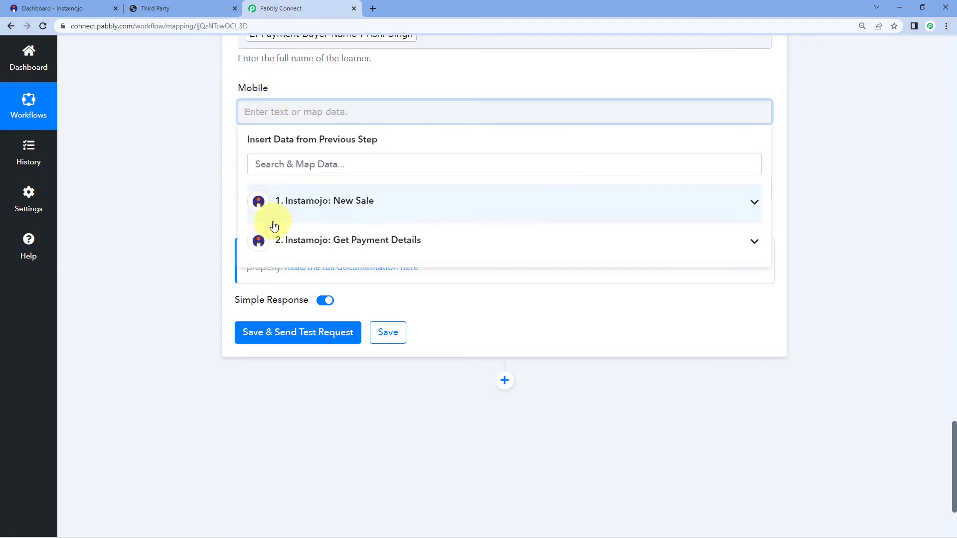
click(306, 239)
click(364, 319)
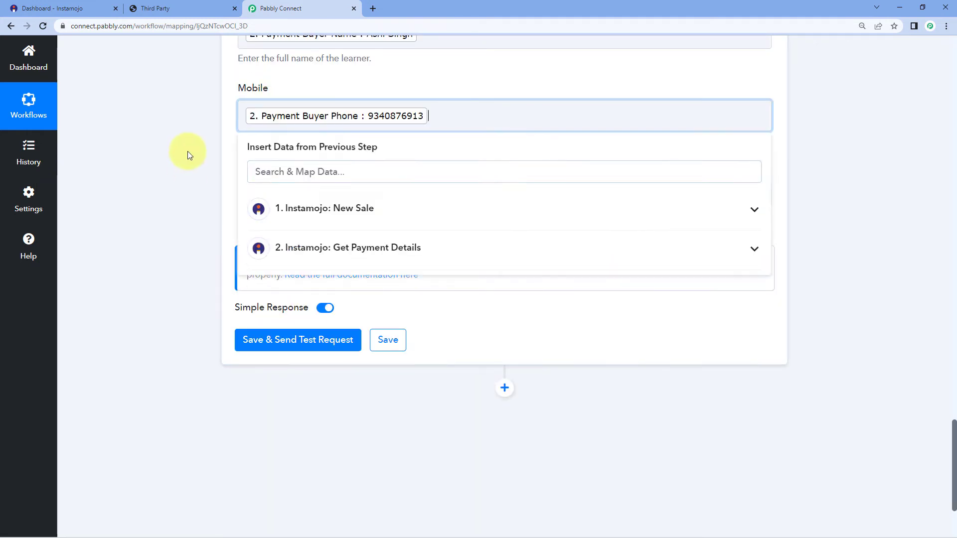
click(188, 152)
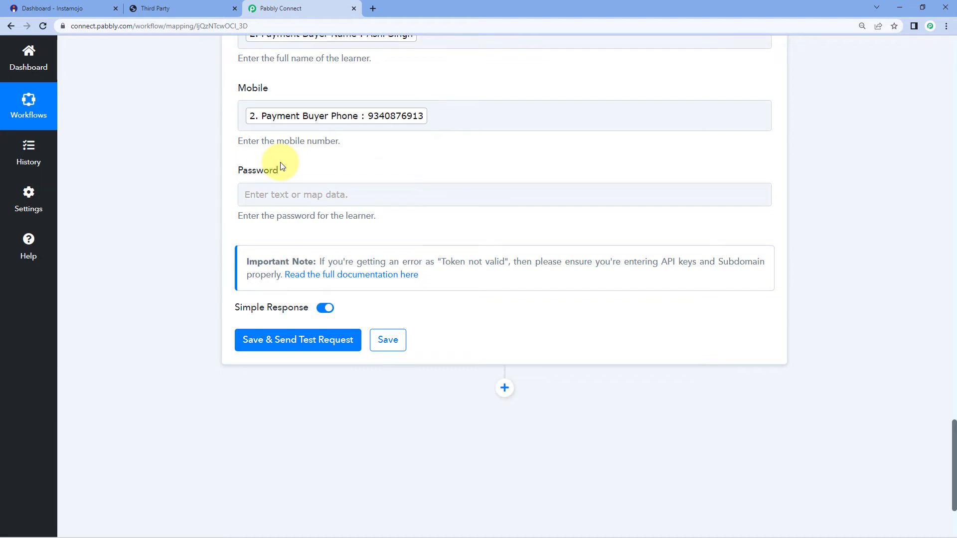
- Test the Create Learner step and confirm the returned email, name, mobile and Exists value 1
click(289, 343)
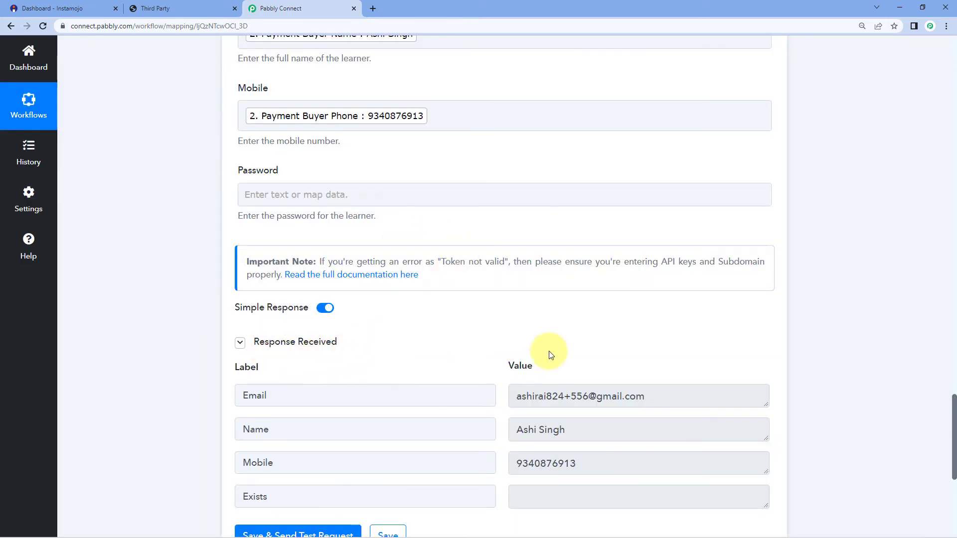
scroll(551, 352, down, 2)
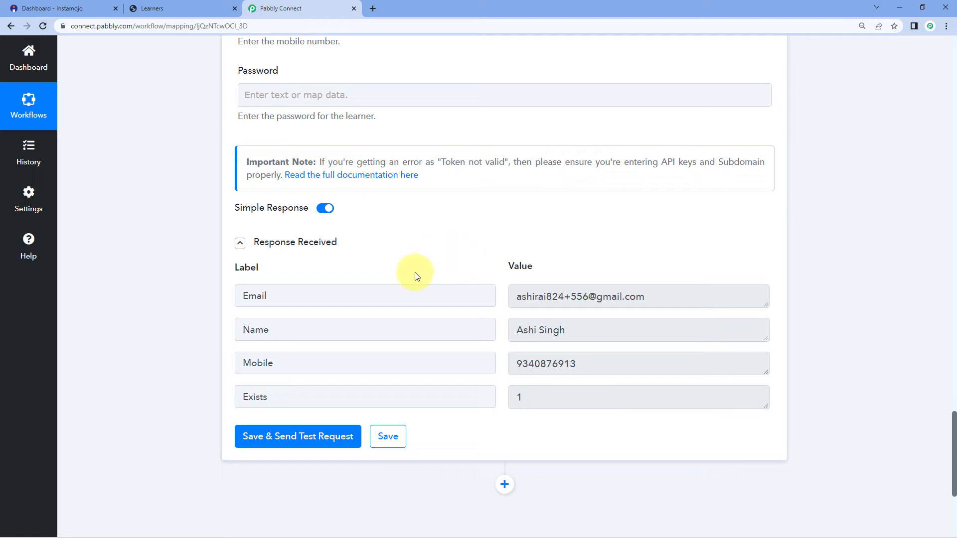
scroll(424, 264, up, 1)
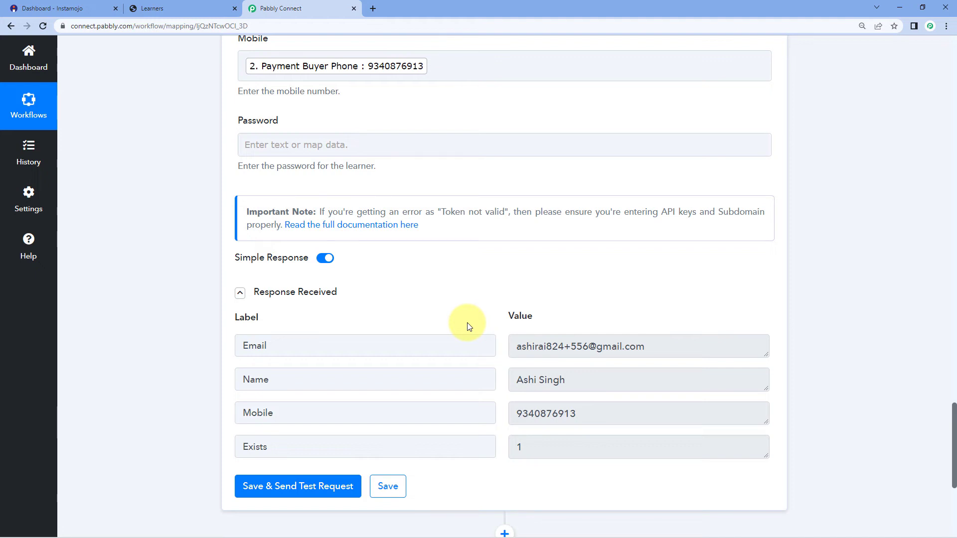
- Confirm the new learner dated 2022/07/04 in Graphy's Learners list, then return to Pabbly Connect
click(158, 8)
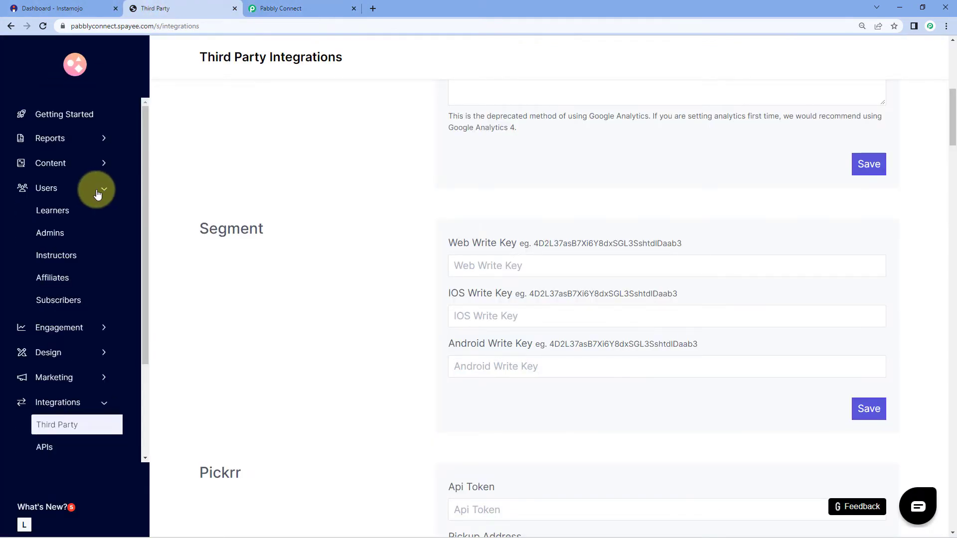
click(64, 214)
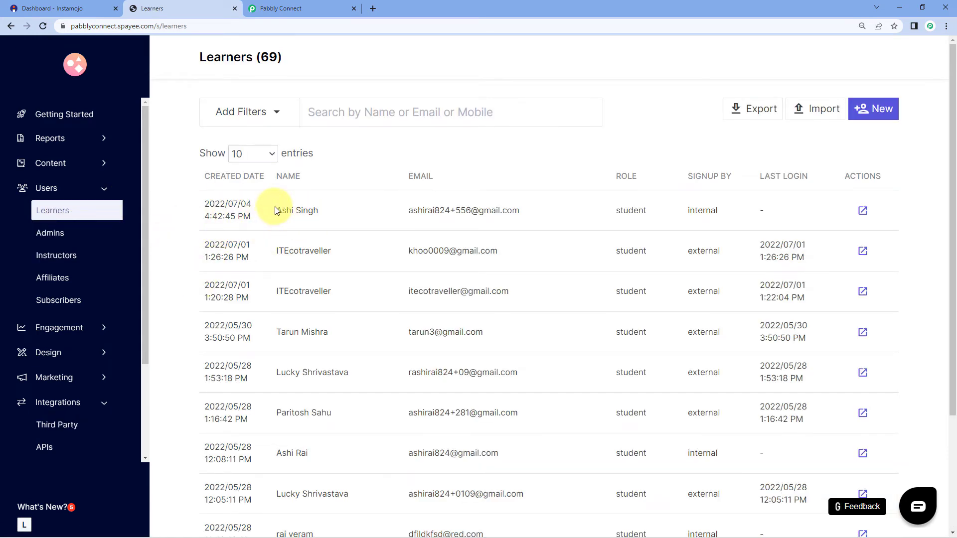
drag(276, 211, 327, 214)
click(329, 214)
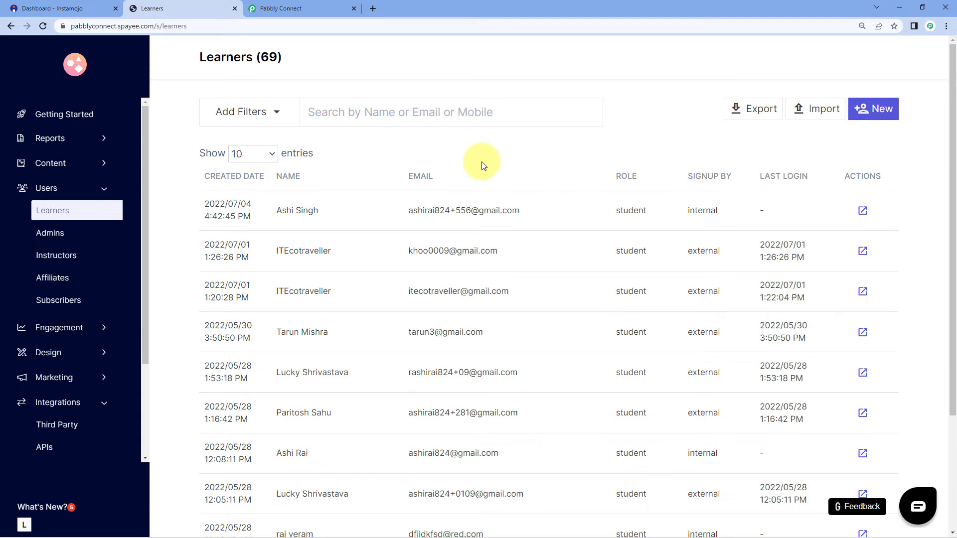
click(288, 8)
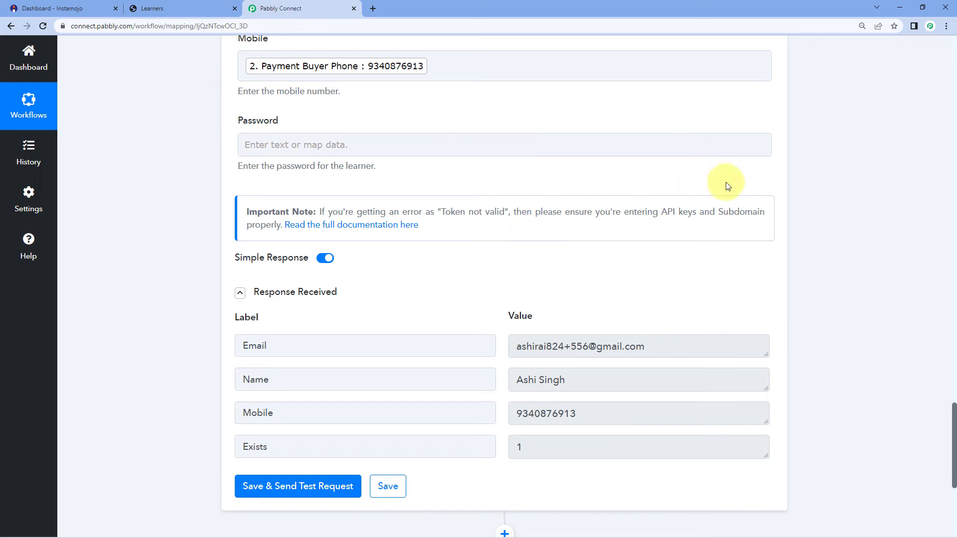
- Add a Graphy action step with the Enroll Learner to Course event and start connecting it
scroll(848, 194, down, 5)
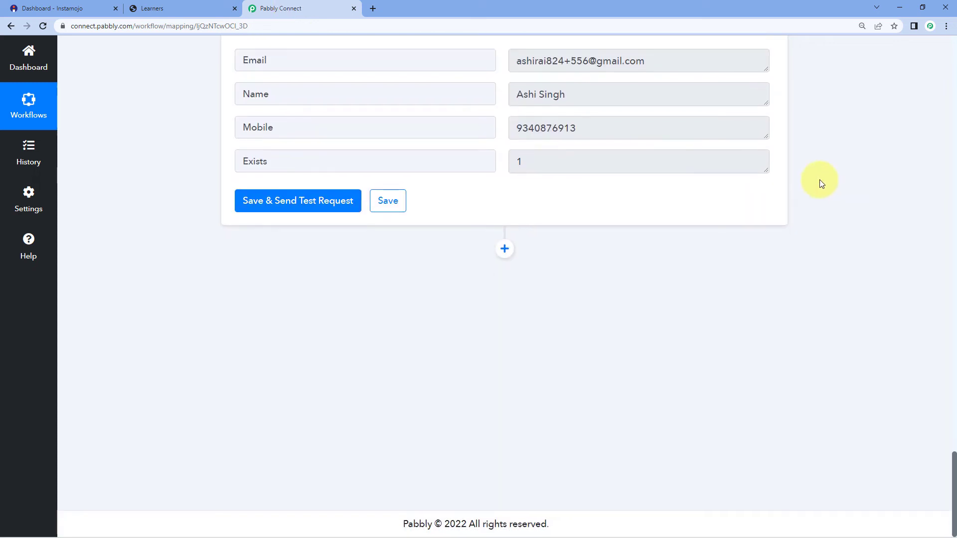
click(504, 249)
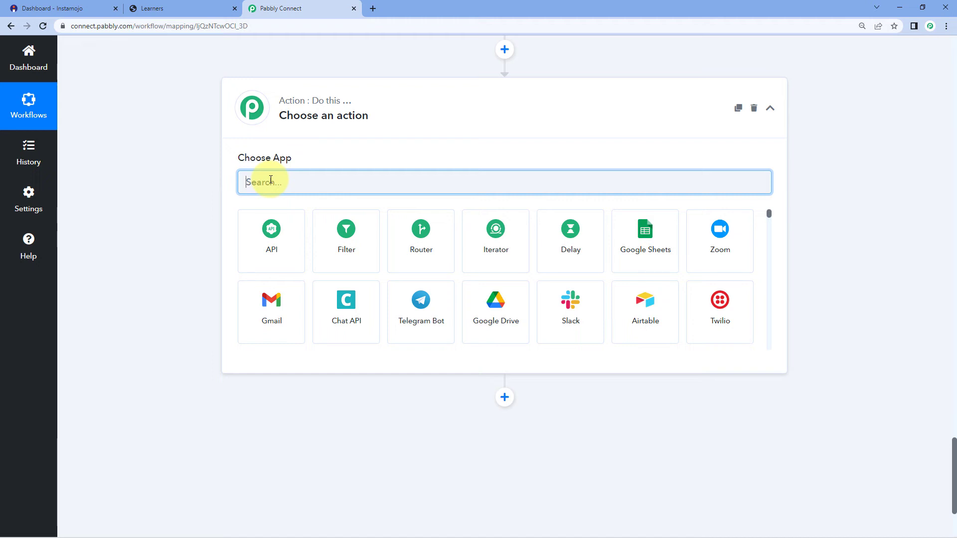
text(Grap)
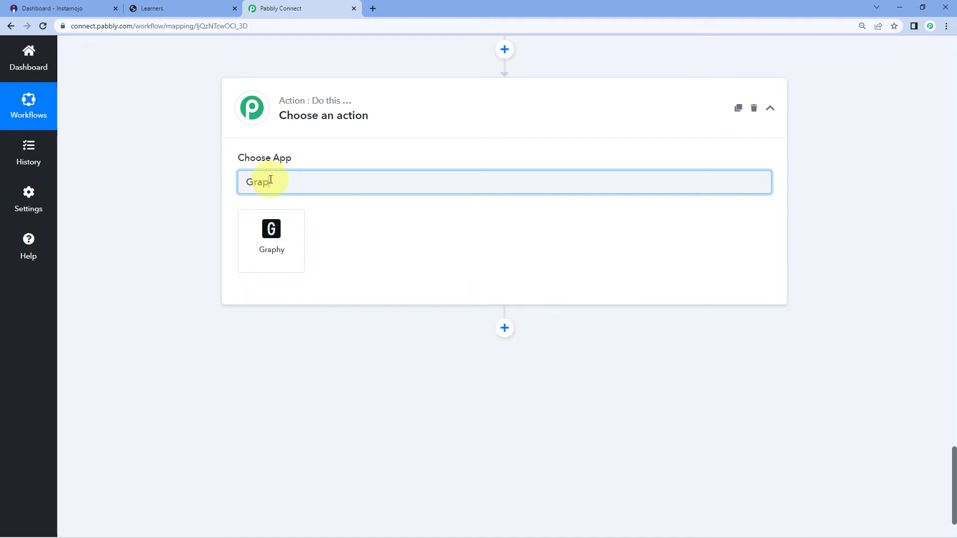
click(271, 228)
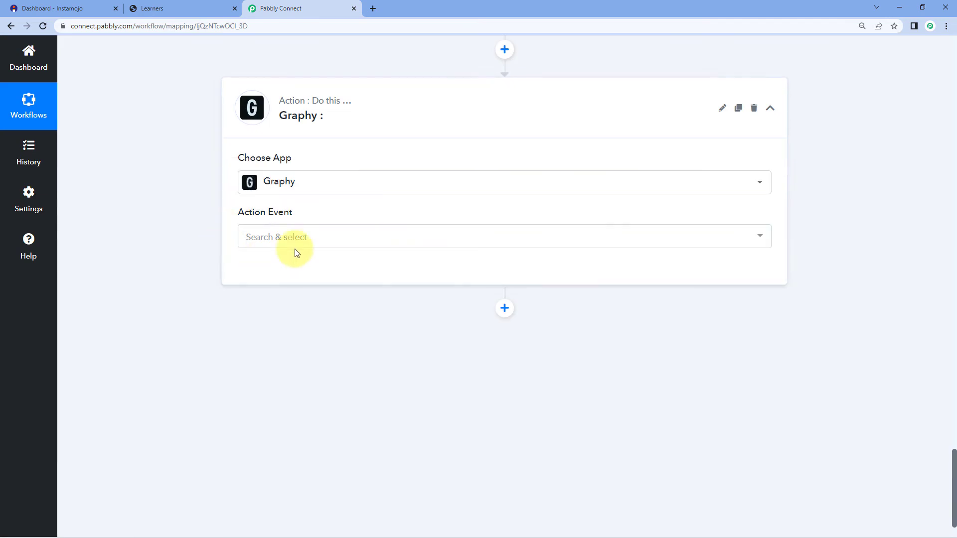
click(277, 237)
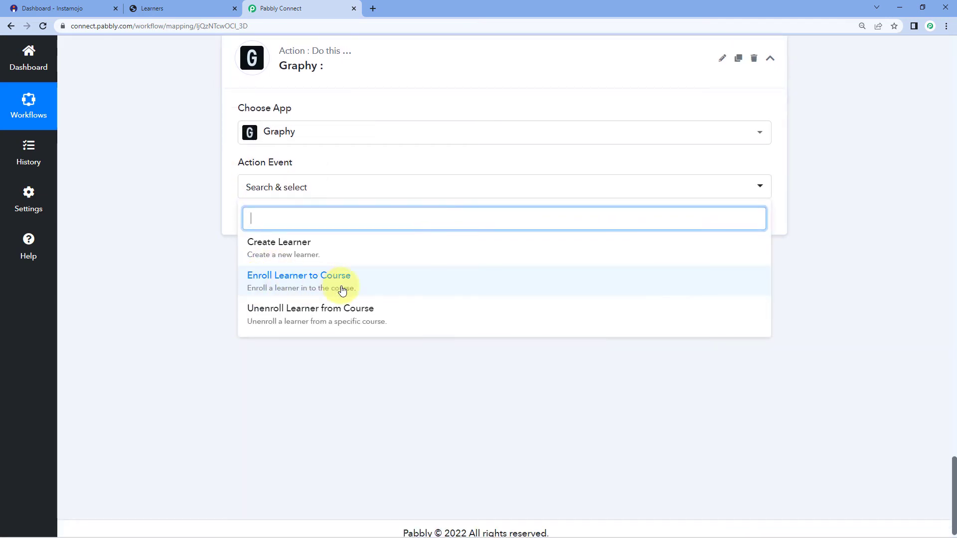
click(342, 290)
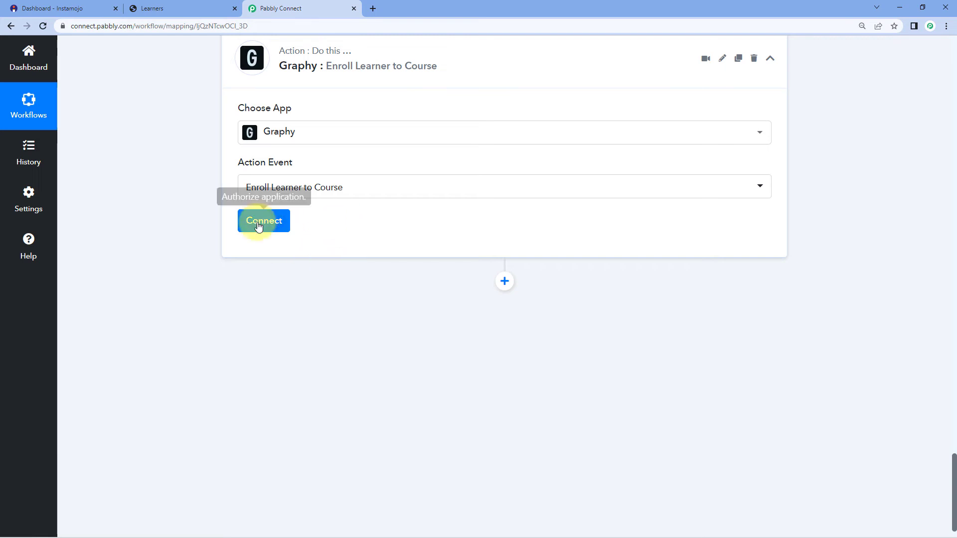
click(265, 222)
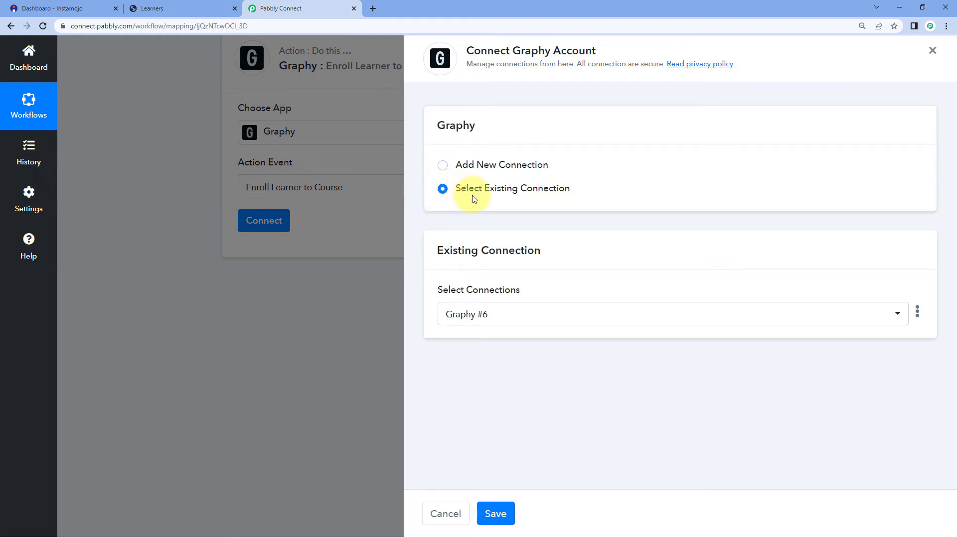
- Connect the enrollment step through the existing Graphy #6 connection and save
click(510, 315)
click(502, 181)
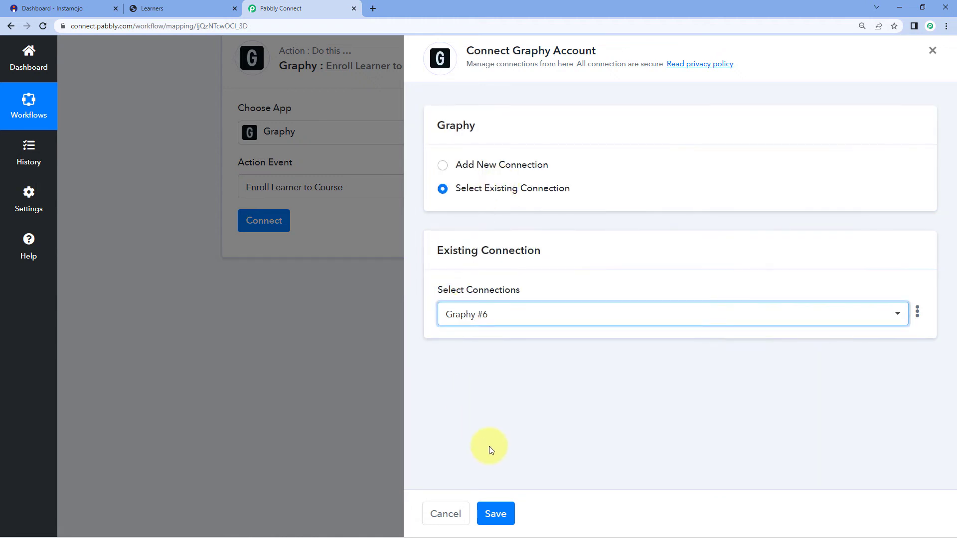
click(510, 518)
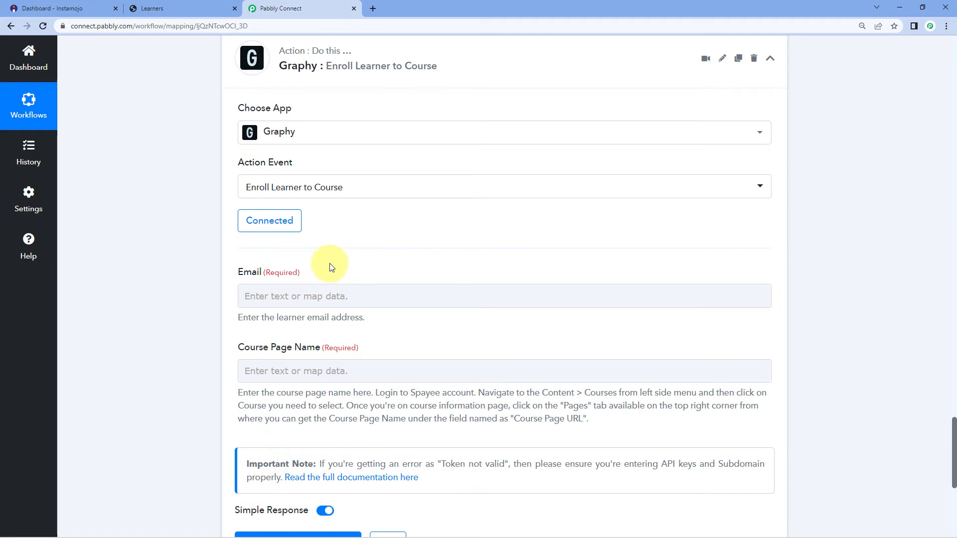
- Map the Email field to the email output of step 3, Graphy: Create Learner
scroll(329, 265, up, 8)
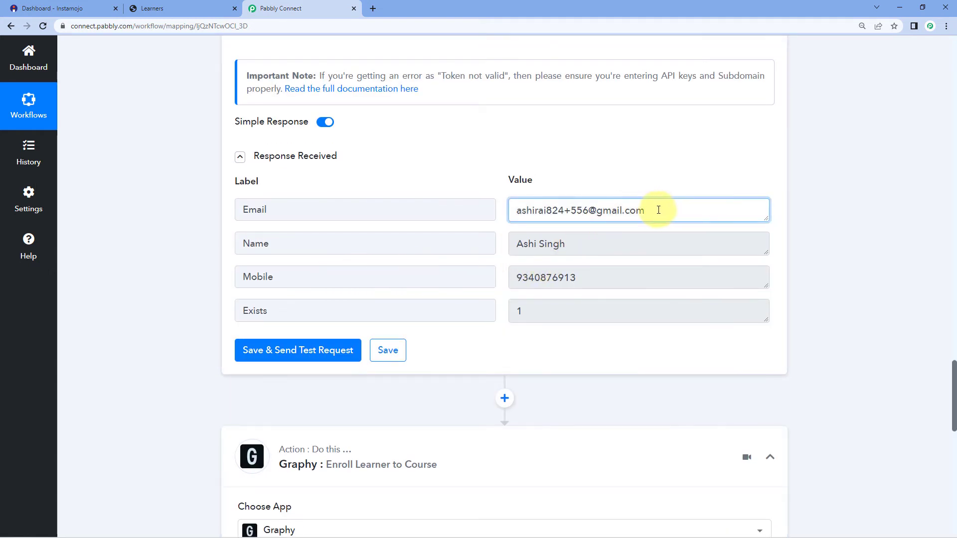
drag(657, 210, 504, 214)
click(491, 191)
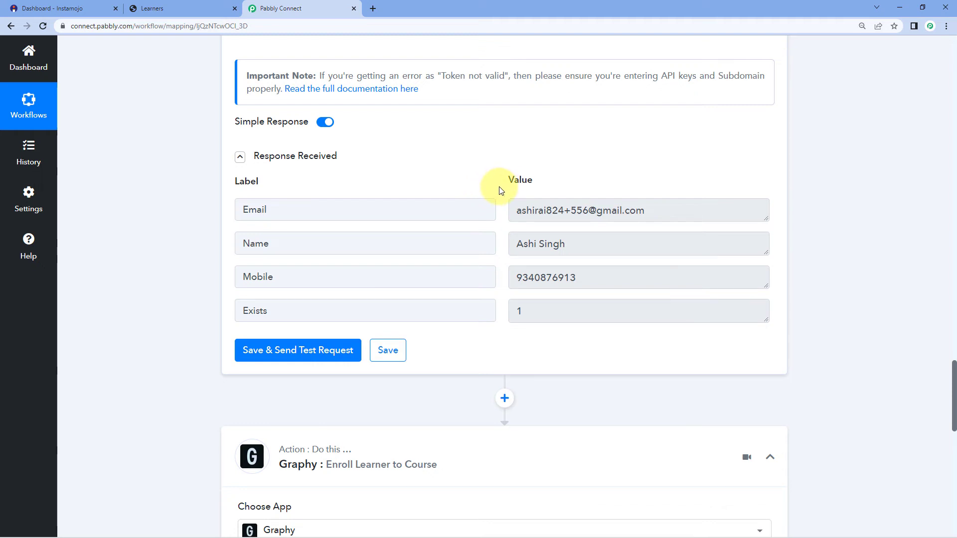
scroll(499, 189, down, 9)
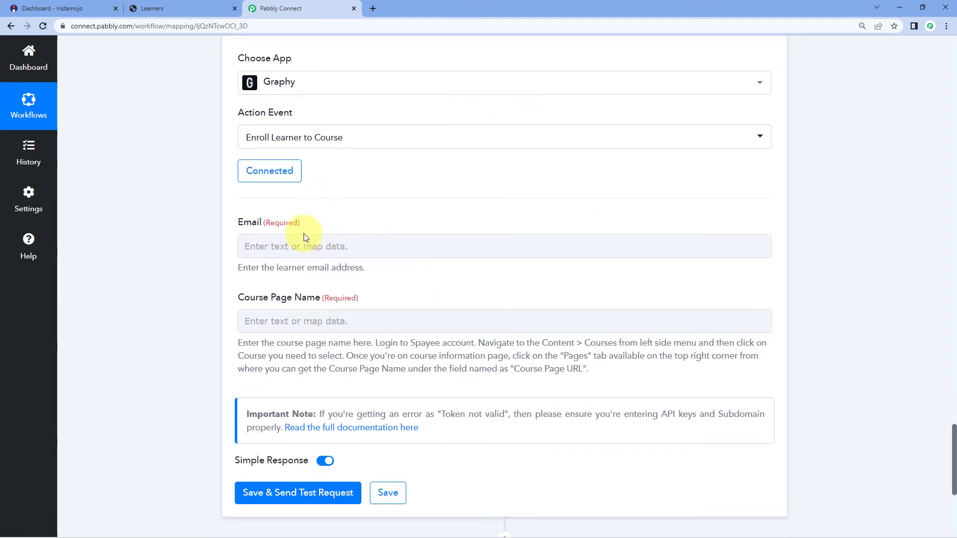
click(248, 249)
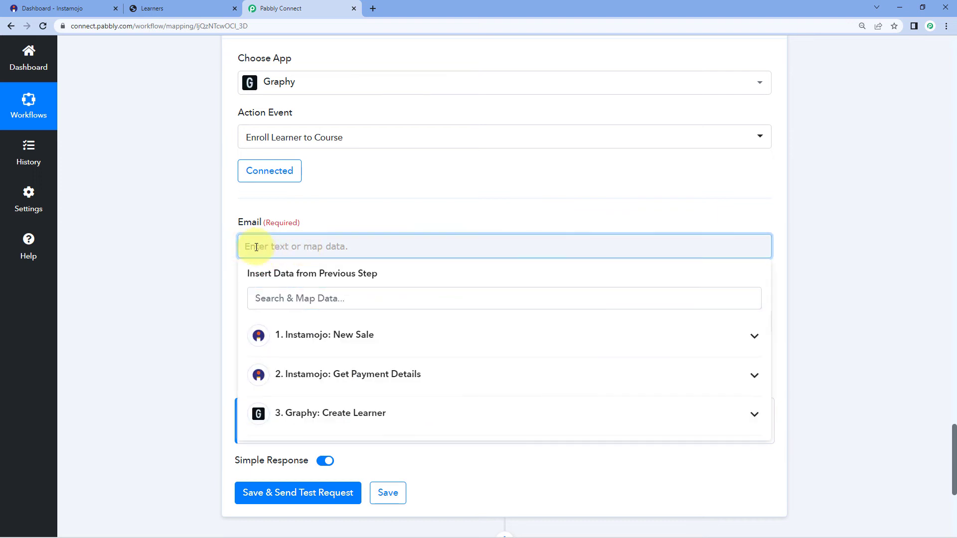
scroll(214, 249, down, 1)
click(325, 363)
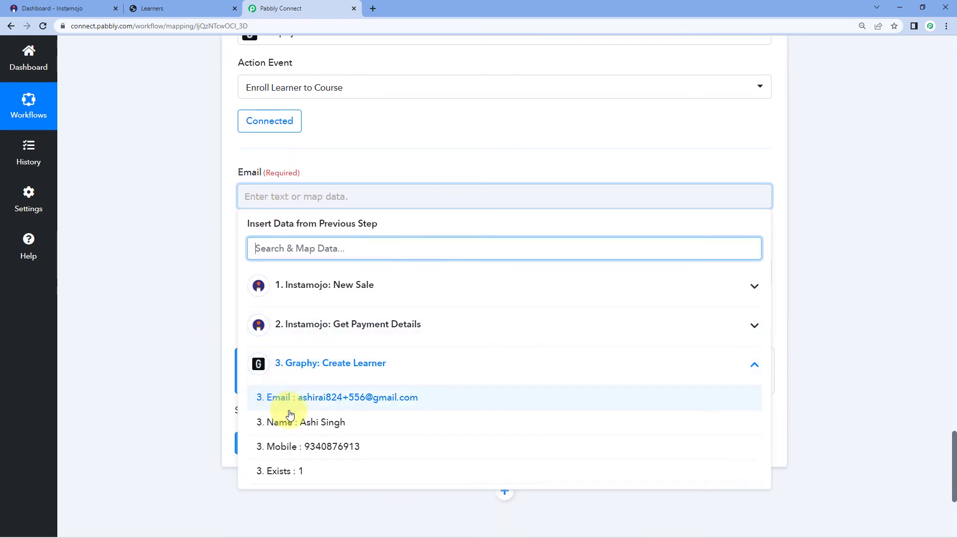
click(342, 397)
click(181, 278)
scroll(178, 285, down, 2)
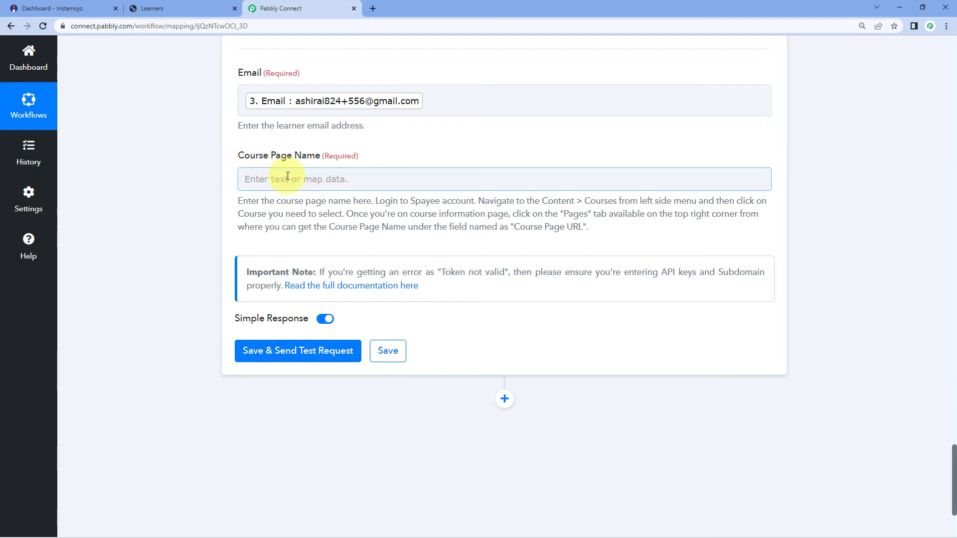
- Open the PHP for Beginner course's Pages settings in the Graphy admin
click(175, 5)
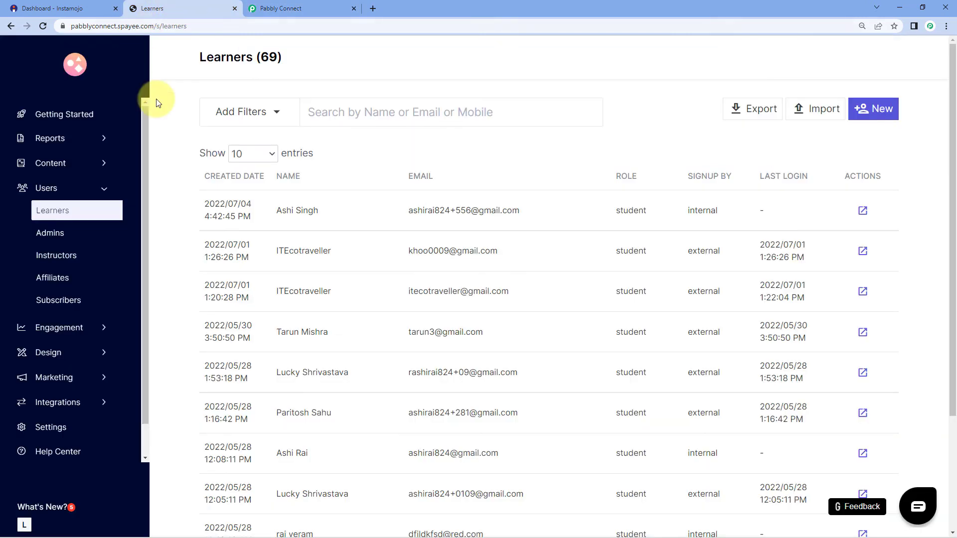
click(104, 164)
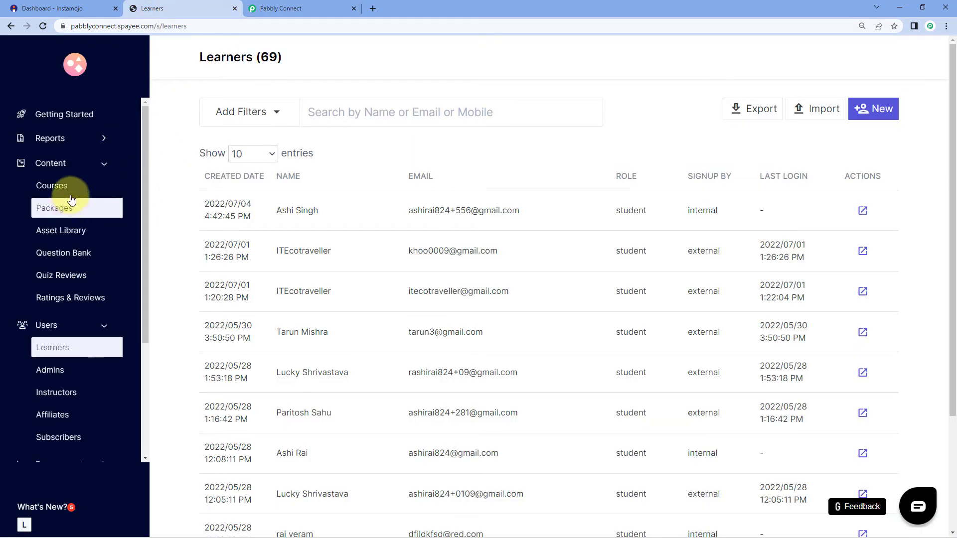
click(71, 189)
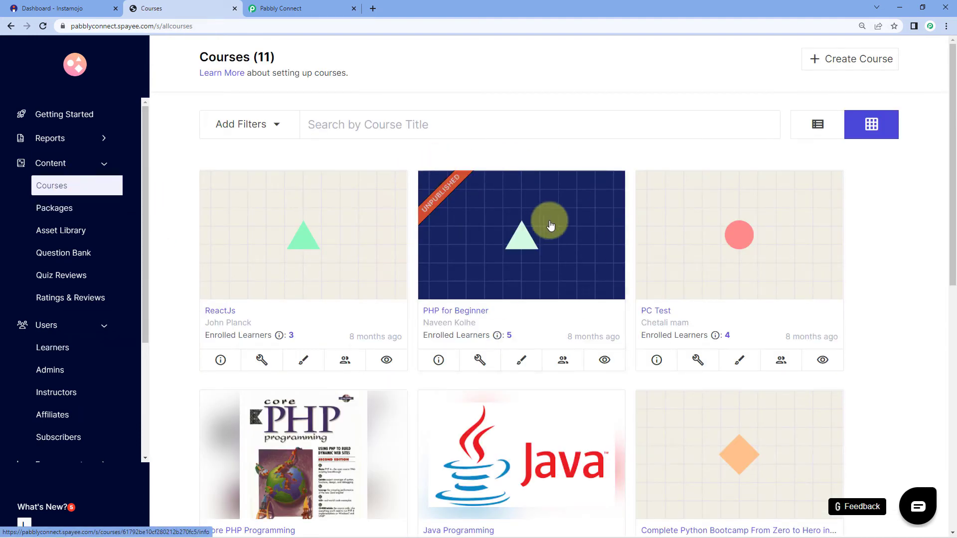
click(475, 312)
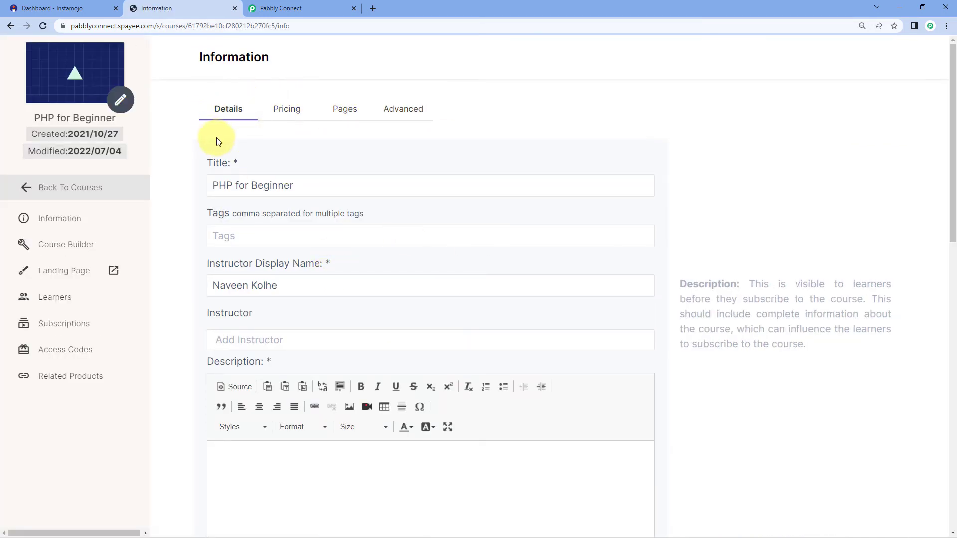
click(357, 111)
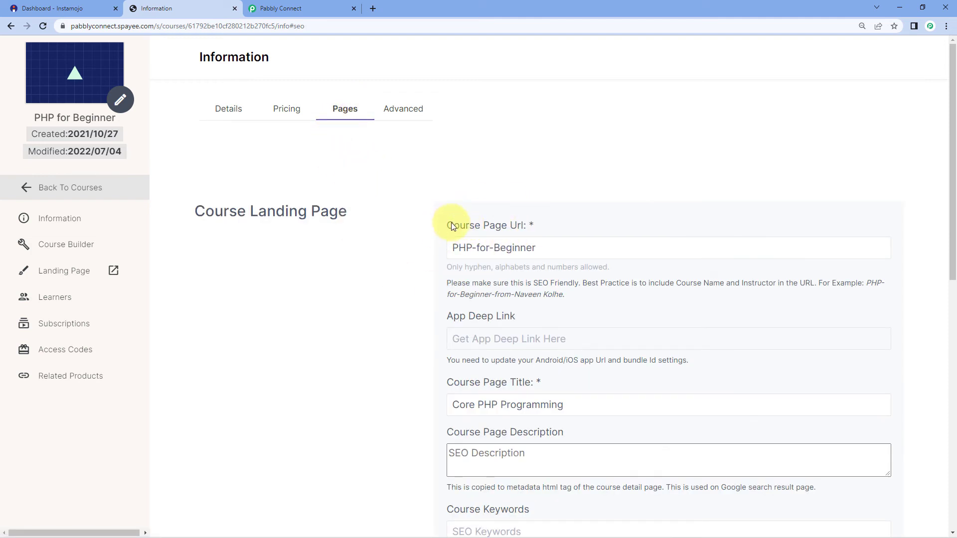
- Copy the course page URL 'PHP-for-Beginner' and return to the Pabbly Connect enrollment step
drag(555, 245, 428, 248)
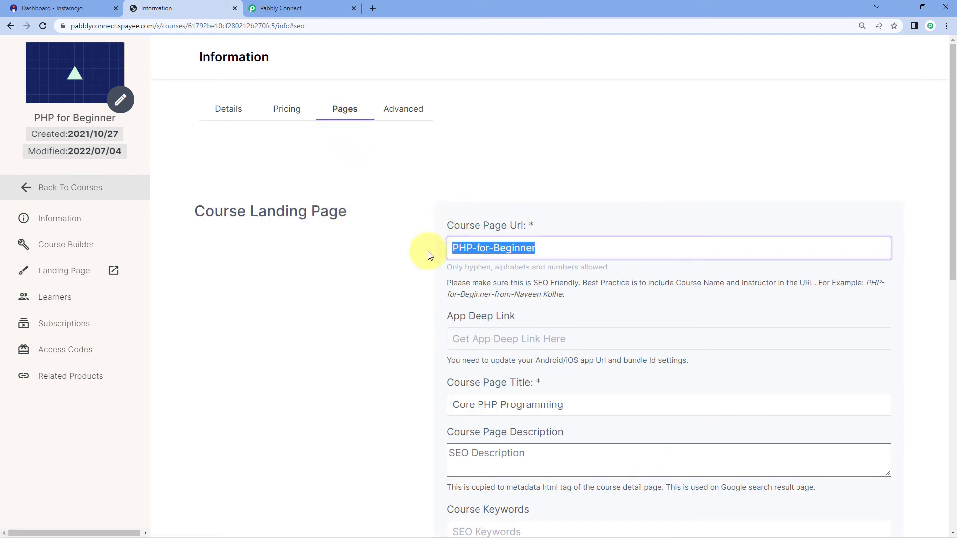
right_click(481, 248)
click(510, 287)
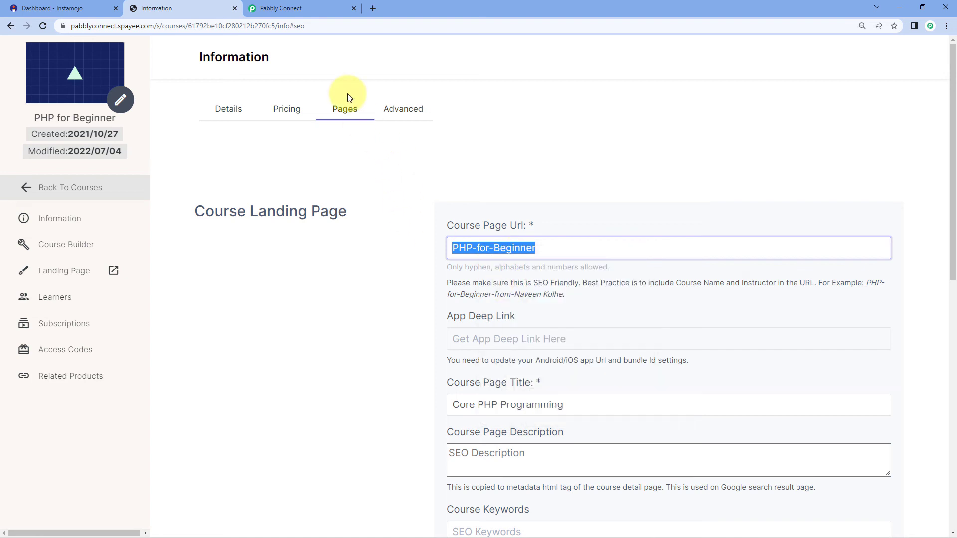
click(330, 9)
click(305, 179)
- Paste 'PHP-for-Beginner' into the Course Page Name field
right_click(307, 181)
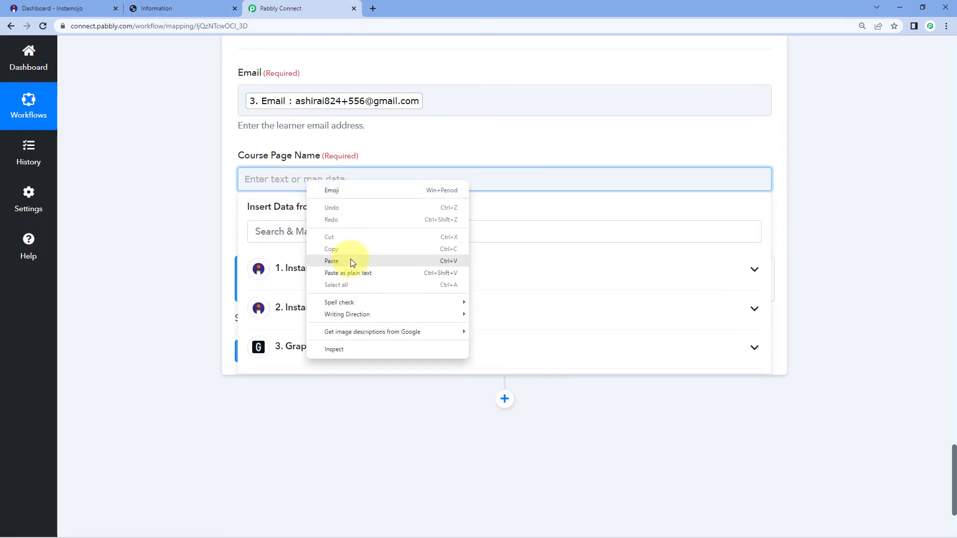
click(352, 263)
click(375, 145)
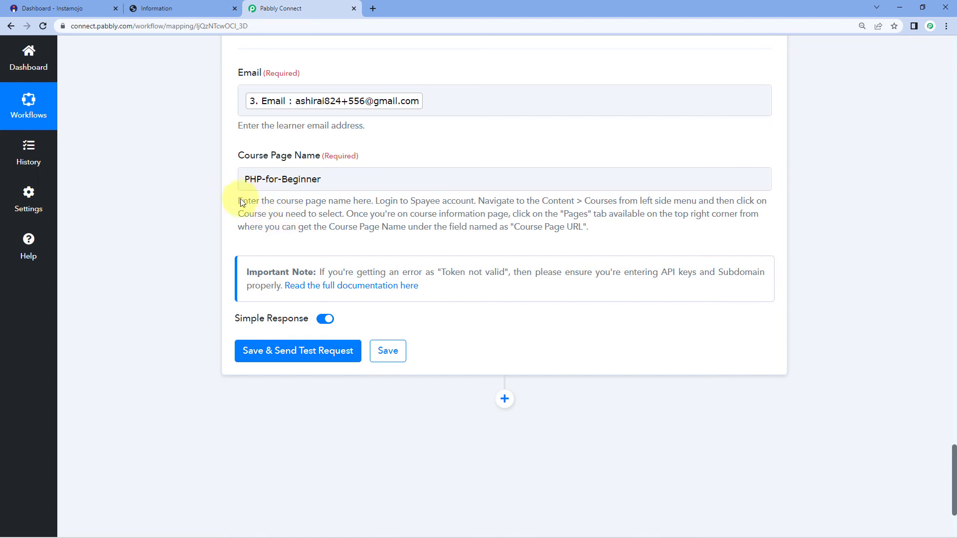
drag(236, 203, 603, 231)
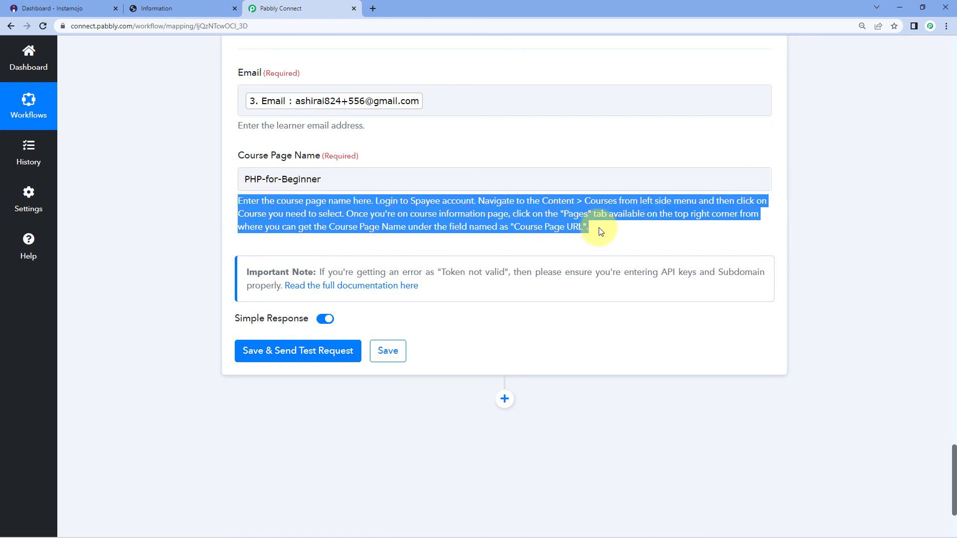
click(603, 230)
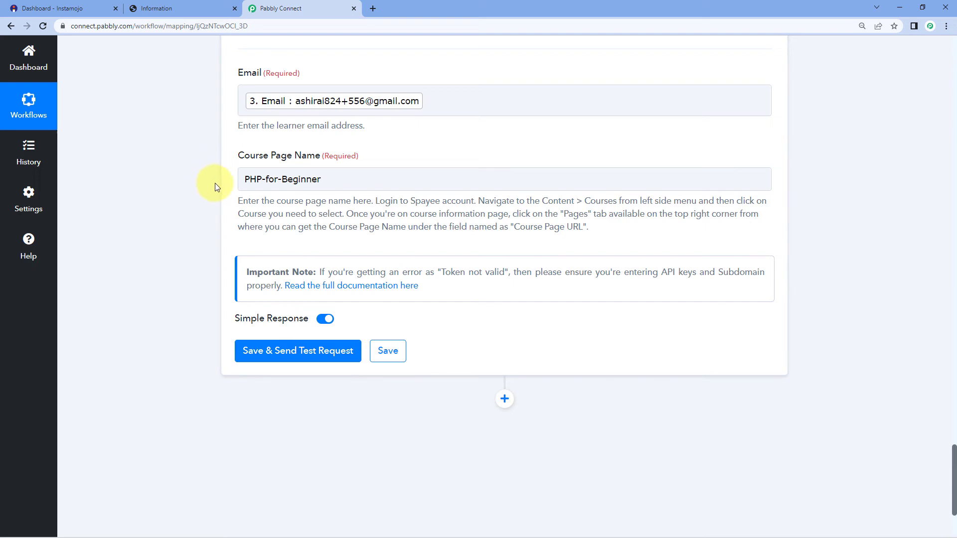
- Save and send a test request, confirming a 'success' status for course page PHP-for-Beginner
click(290, 353)
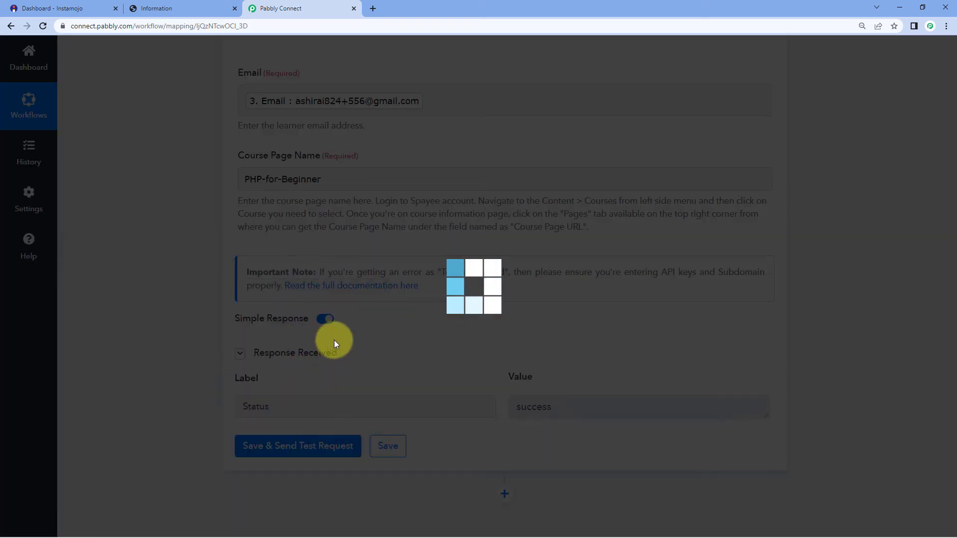
scroll(279, 326, down, 2)
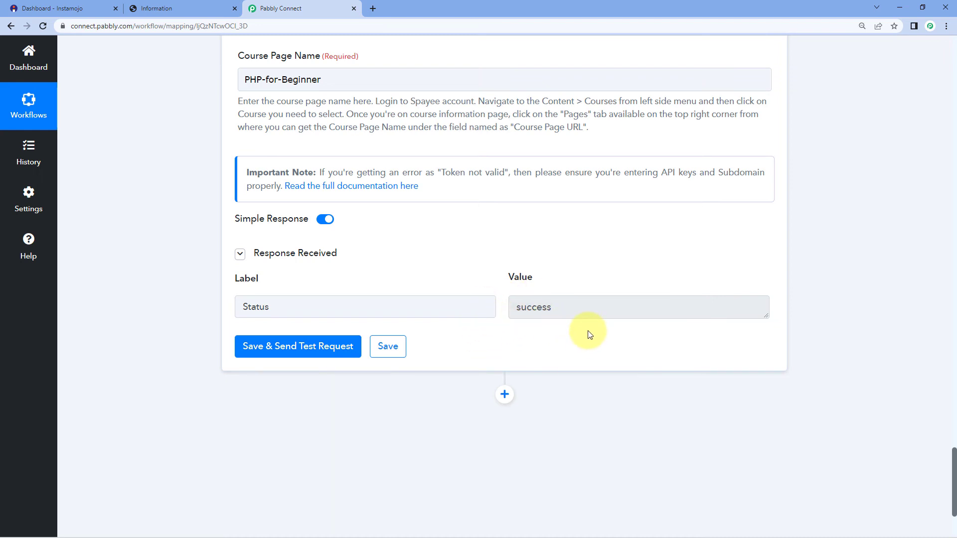
scroll(468, 306, up, 4)
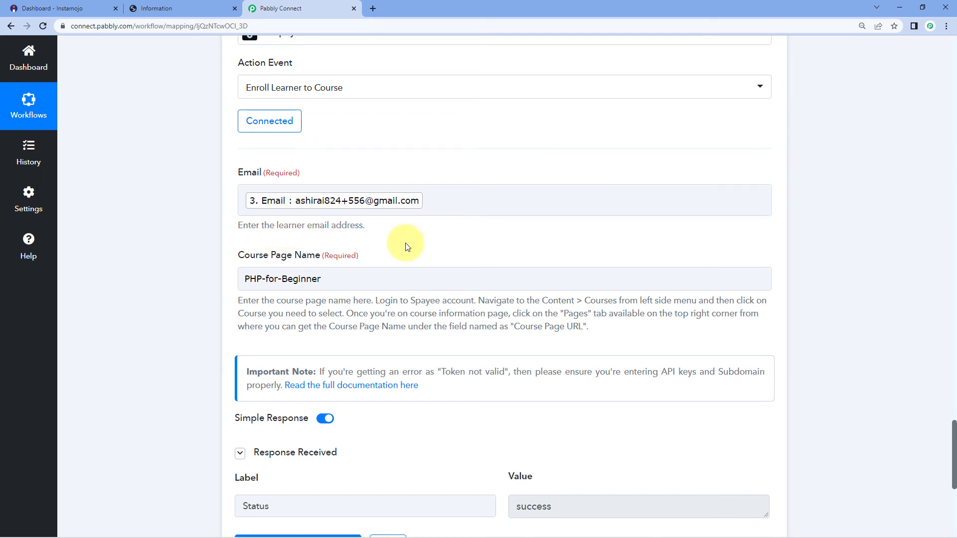
drag(322, 279, 236, 283)
click(310, 250)
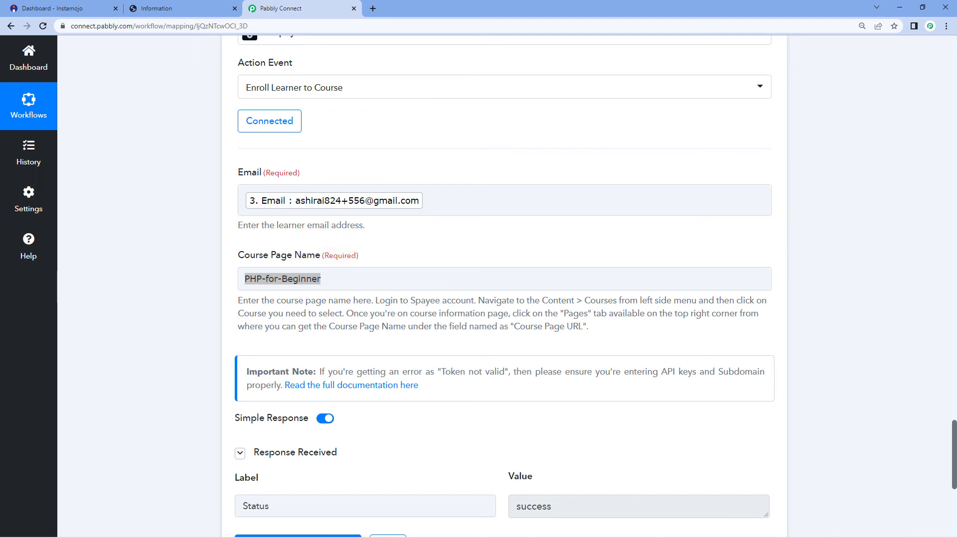
click(194, 10)
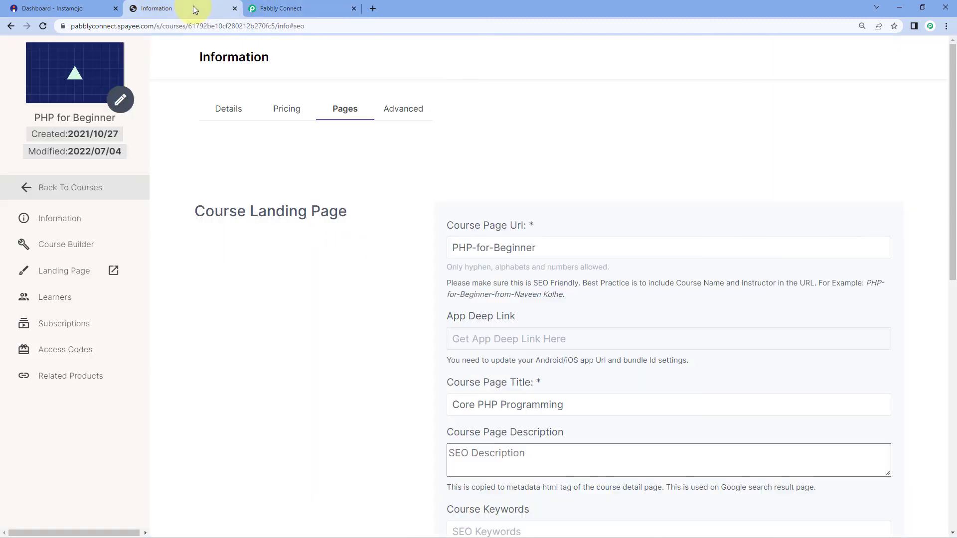
- Open the PHP for Beginner course's Learners list, which shows 6 learners
click(26, 186)
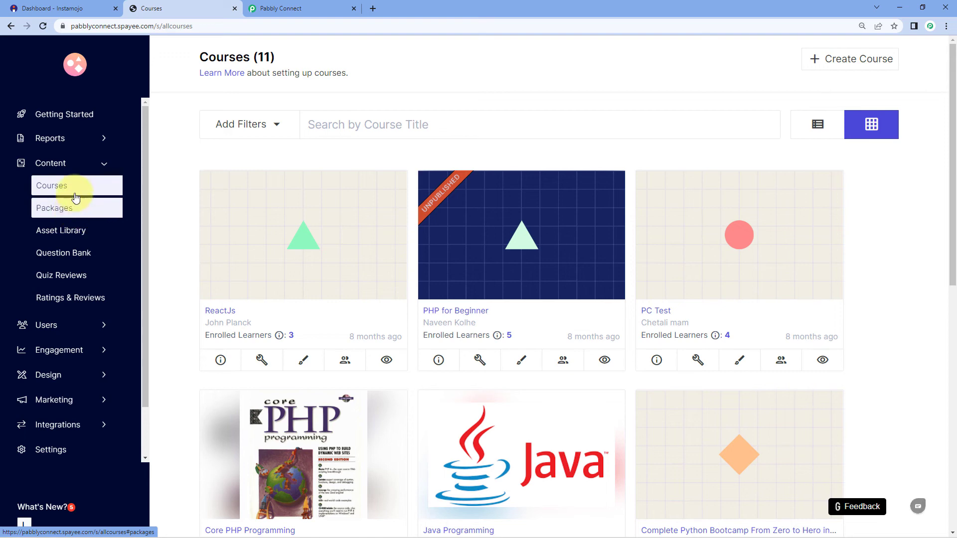
click(456, 312)
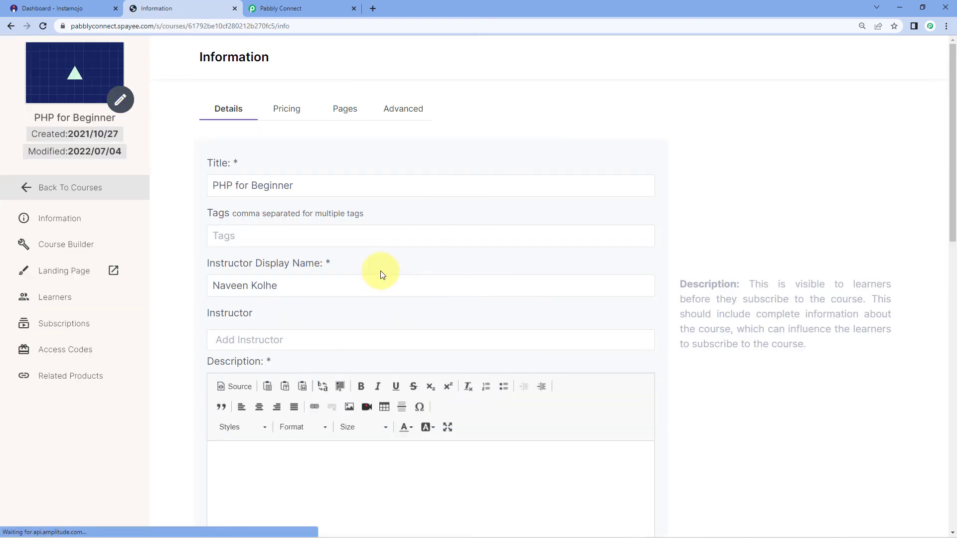
click(66, 302)
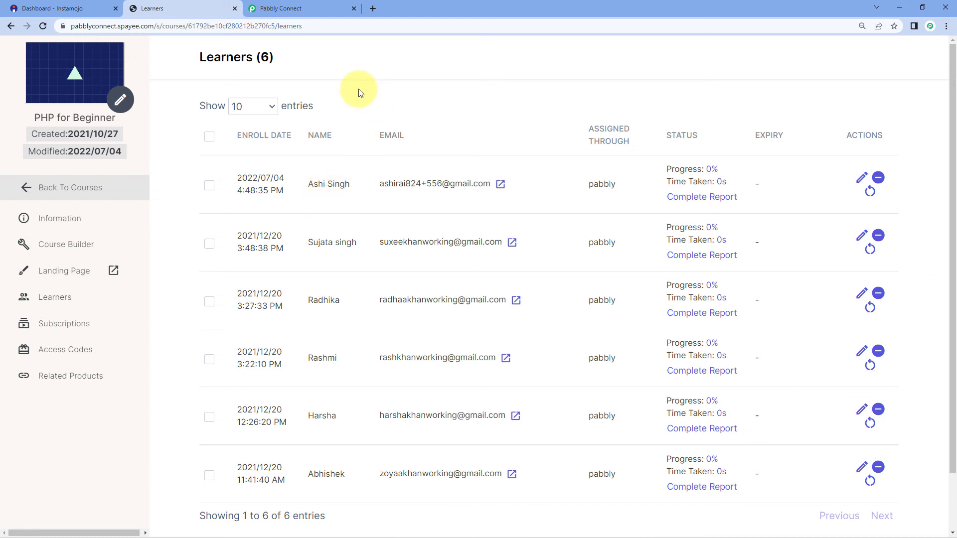
- Copy the PHP Course payment smart link and load it in a private browsing window
click(62, 8)
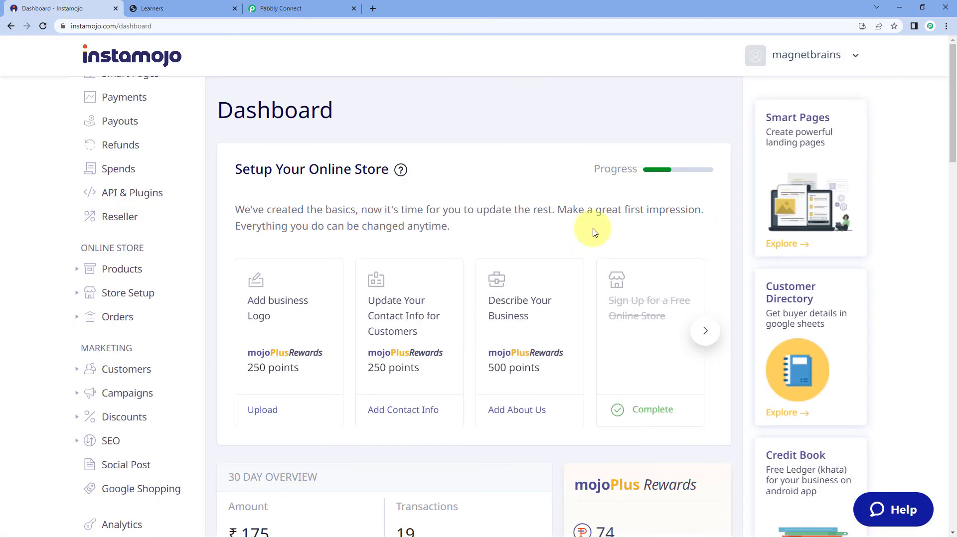
scroll(127, 174, up, 3)
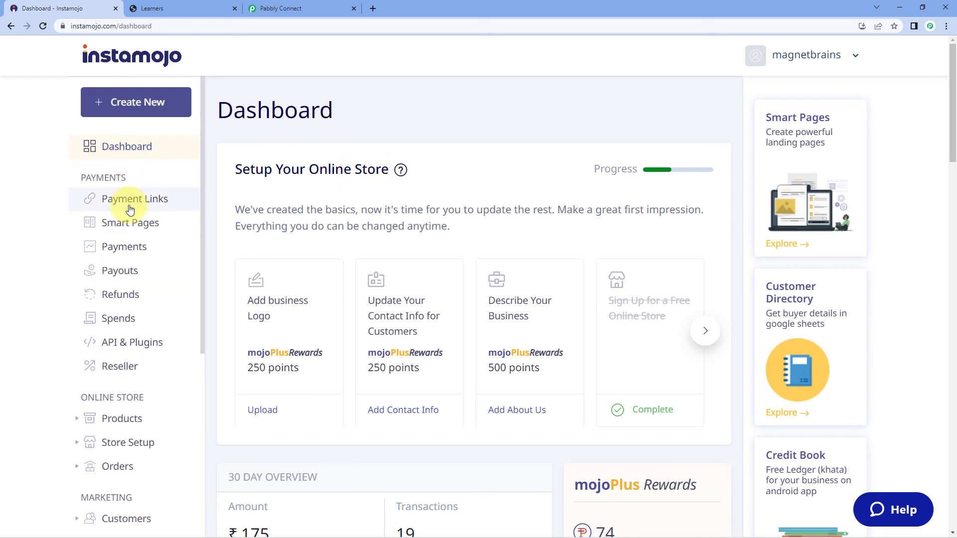
click(129, 210)
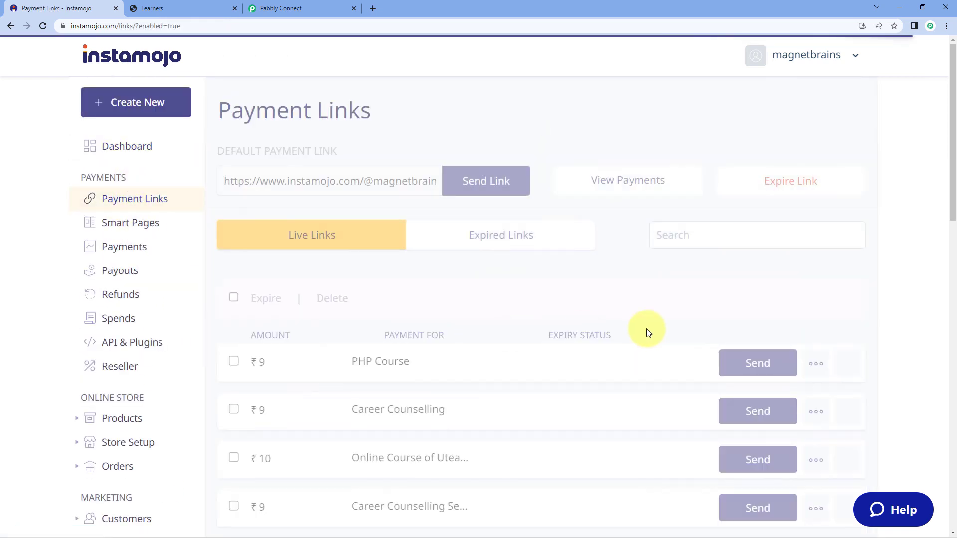
scroll(862, 347, down, 1)
click(848, 314)
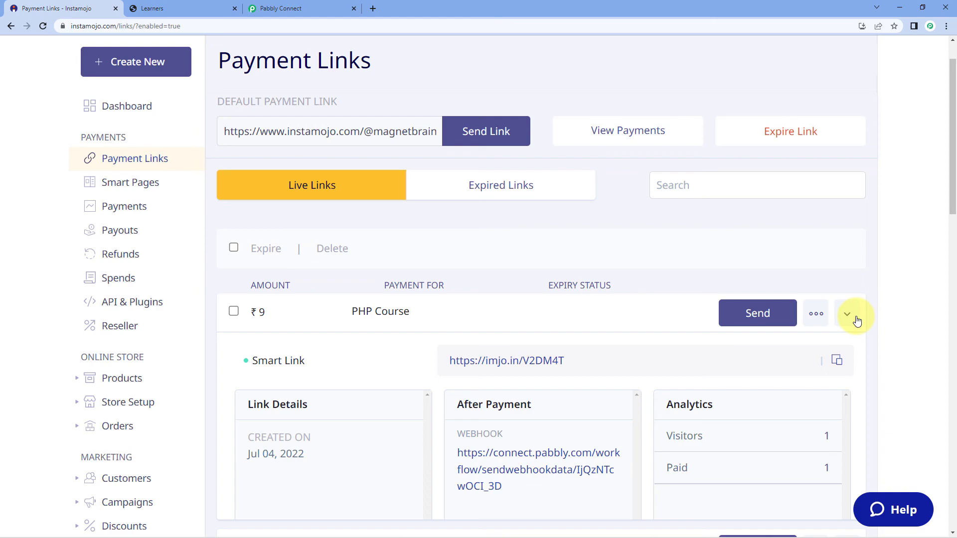
click(836, 360)
key(ctrl+shift+n)
key(ctrl+v)
key(Return)
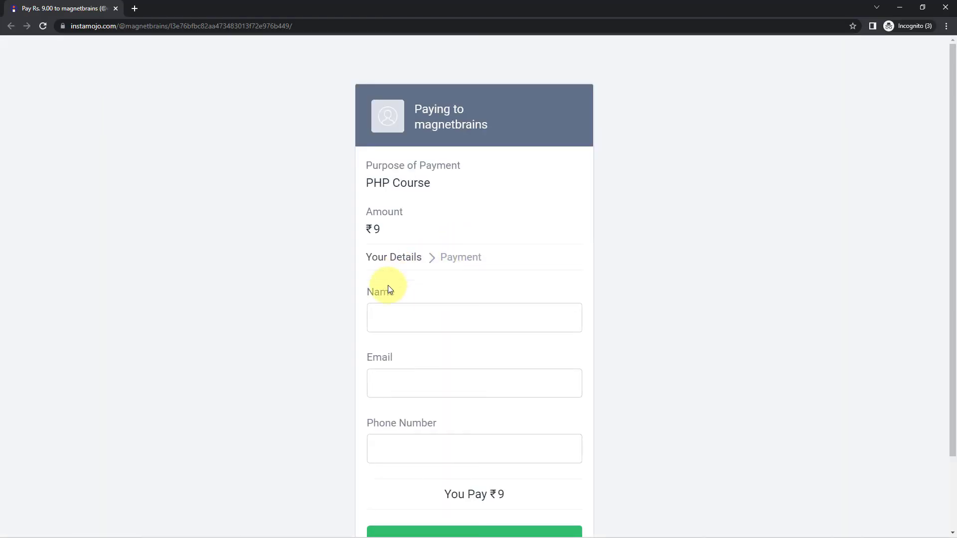
- Fill in the buyer's name, email and phone number and complete the ₹9 payment
scroll(349, 270, down, 2)
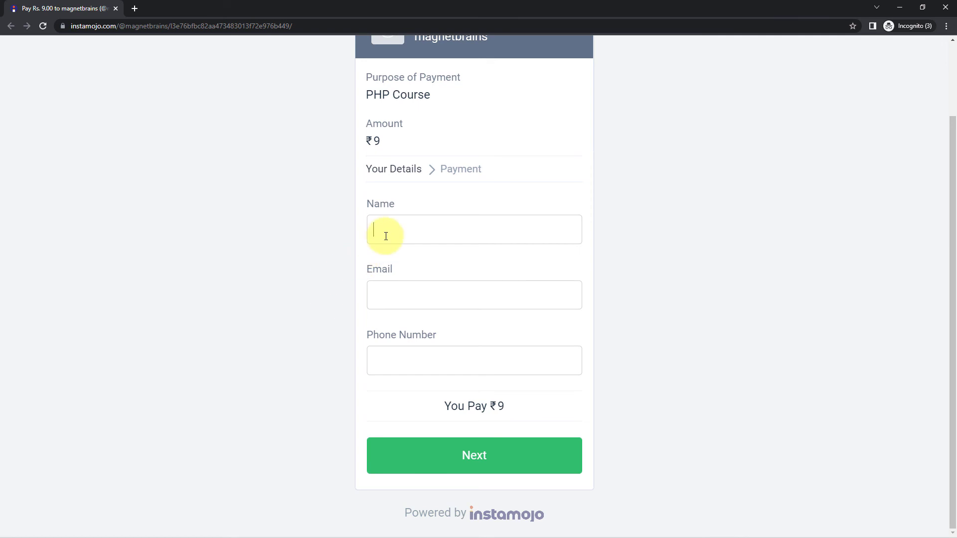
click(386, 237)
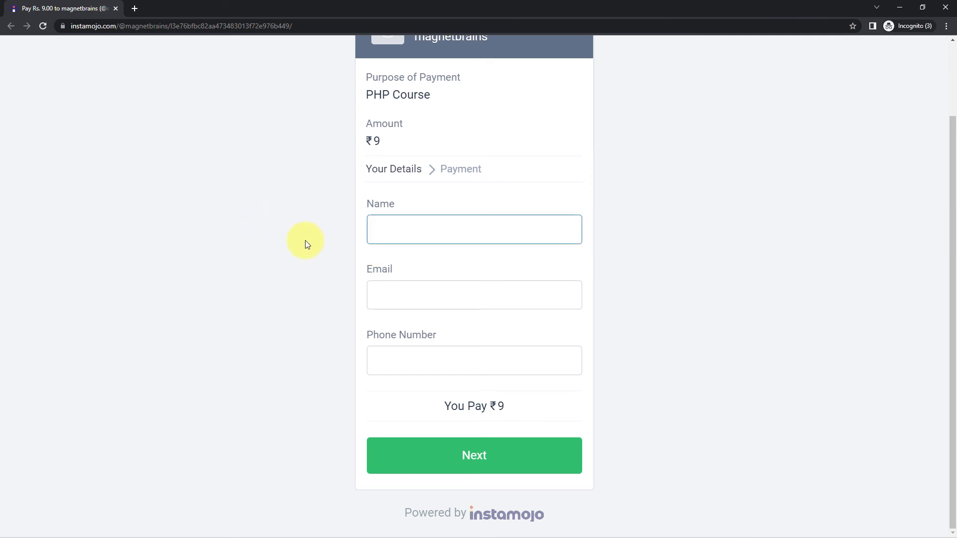
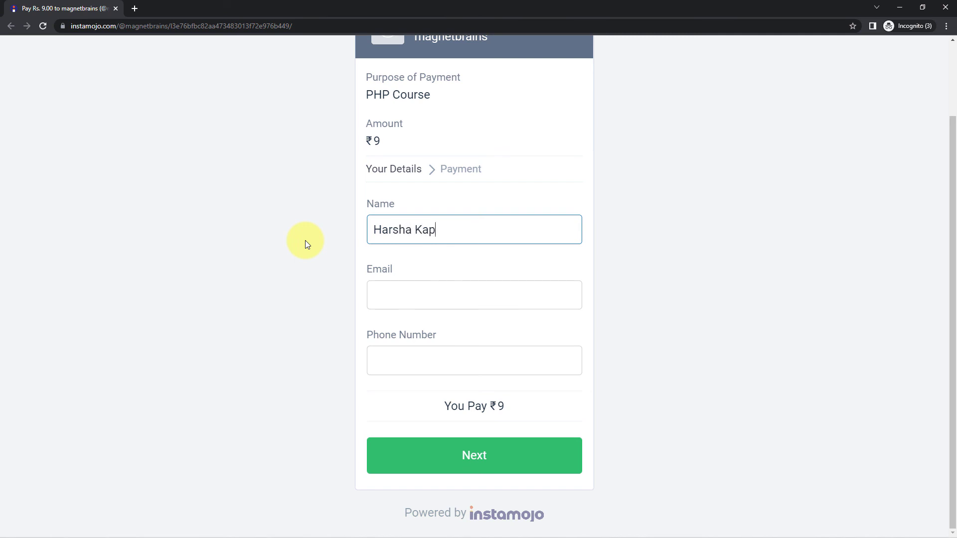
key(Tab)
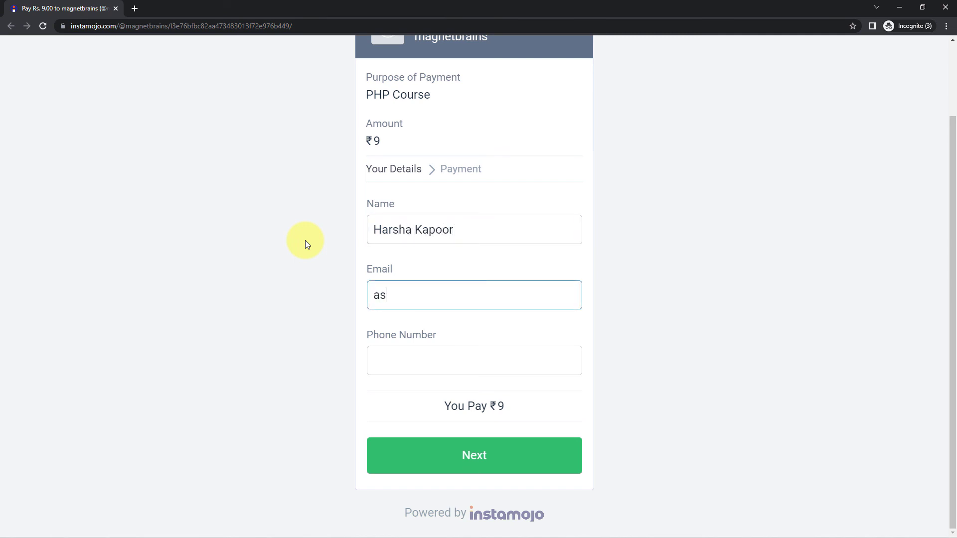
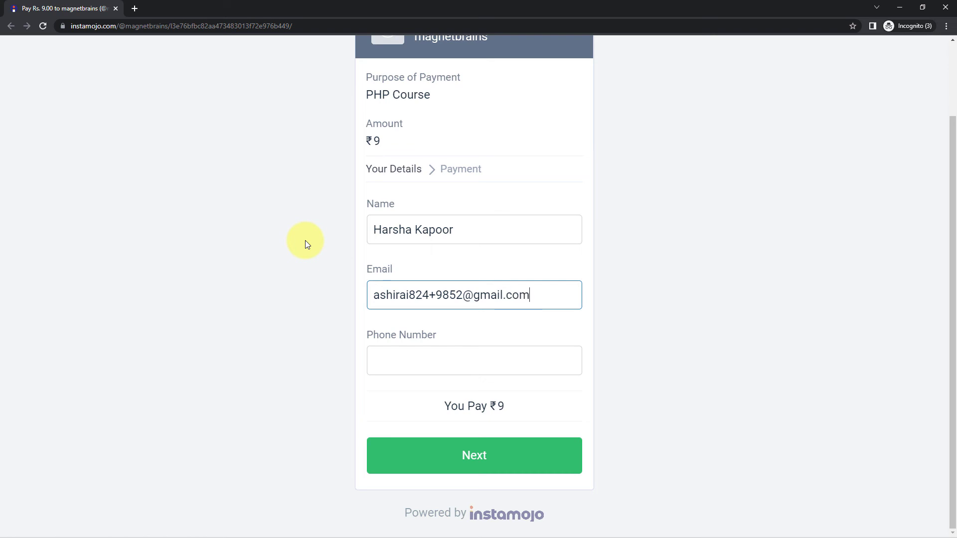
key(Tab)
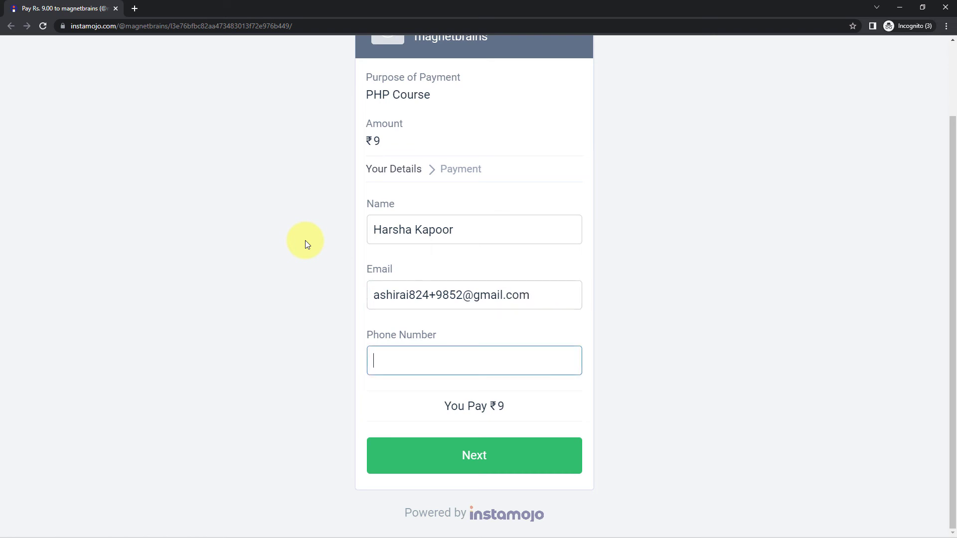
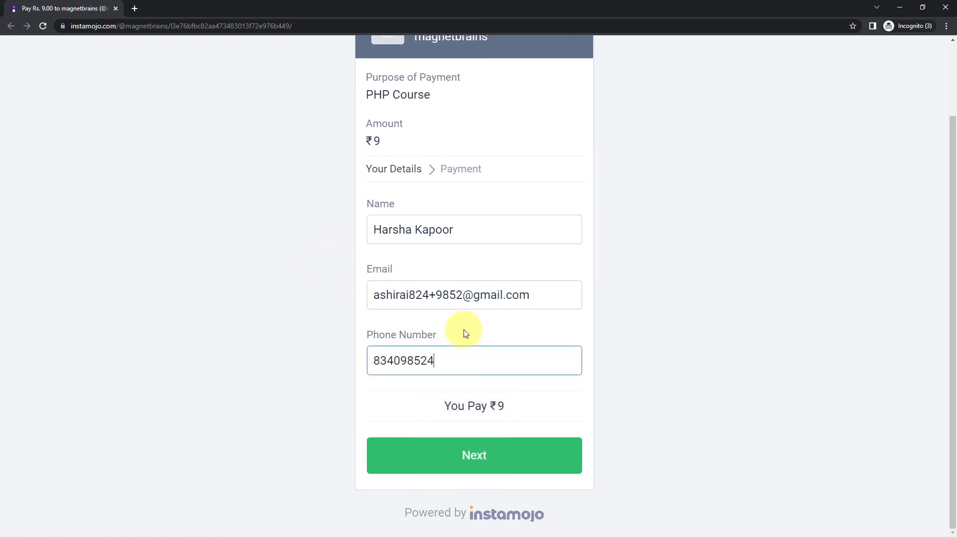
click(470, 457)
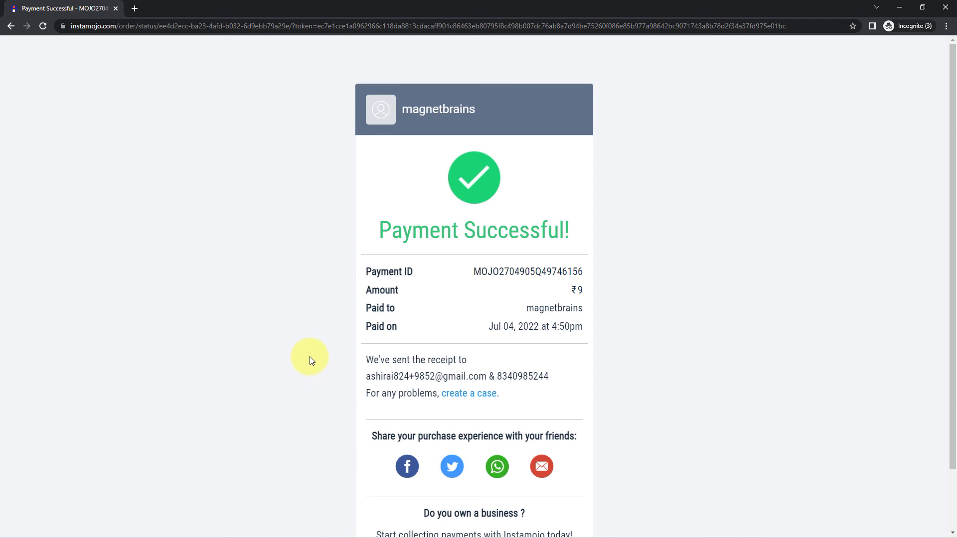
click(899, 8)
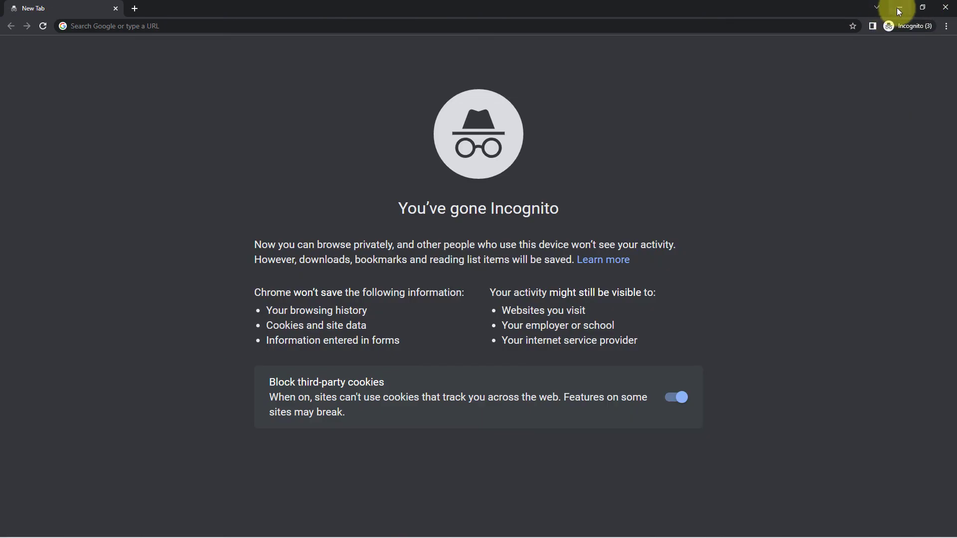
- Reload Graphy's PHP for Beginner Learners list to confirm 7 learners, topped by the new pabbly enrollment
click(899, 8)
click(179, 8)
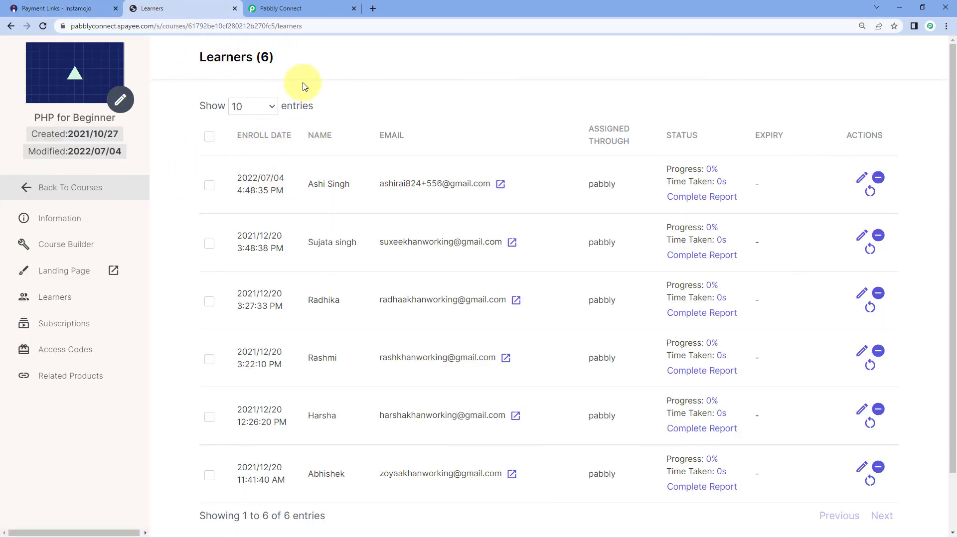
click(44, 27)
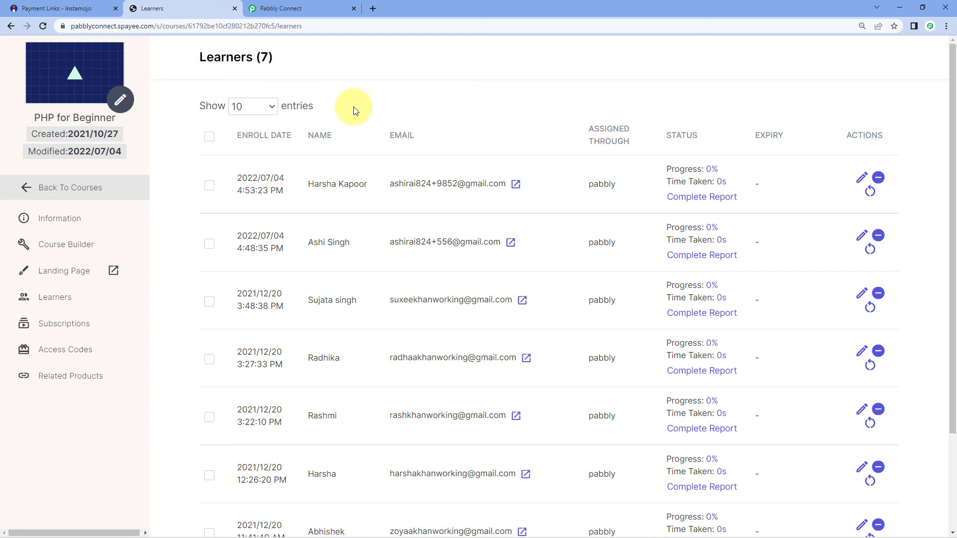
click(289, 8)
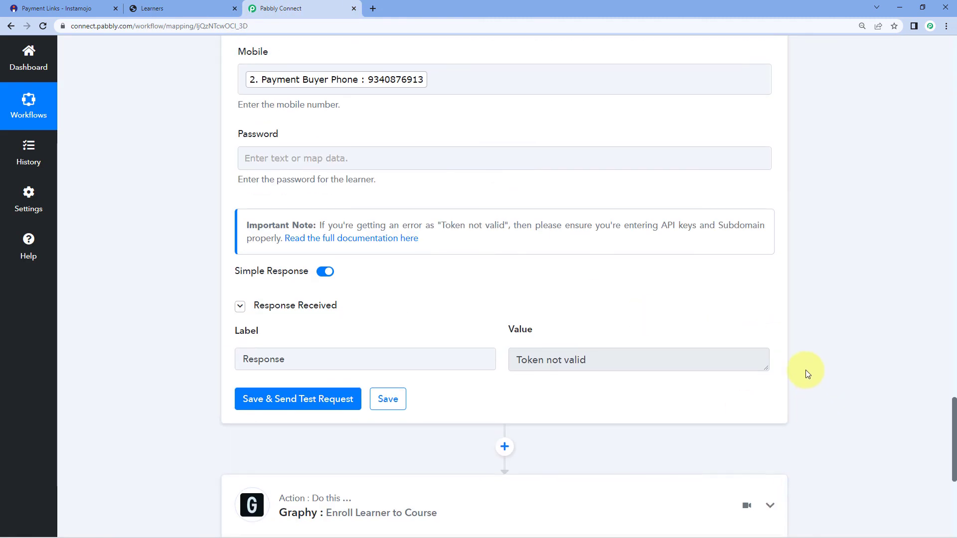
- Collapse the Instamojo New Sale trigger and review the four-step Instamojo to Graphy workflow
scroll(804, 362, up, 7)
scroll(783, 148, up, 8)
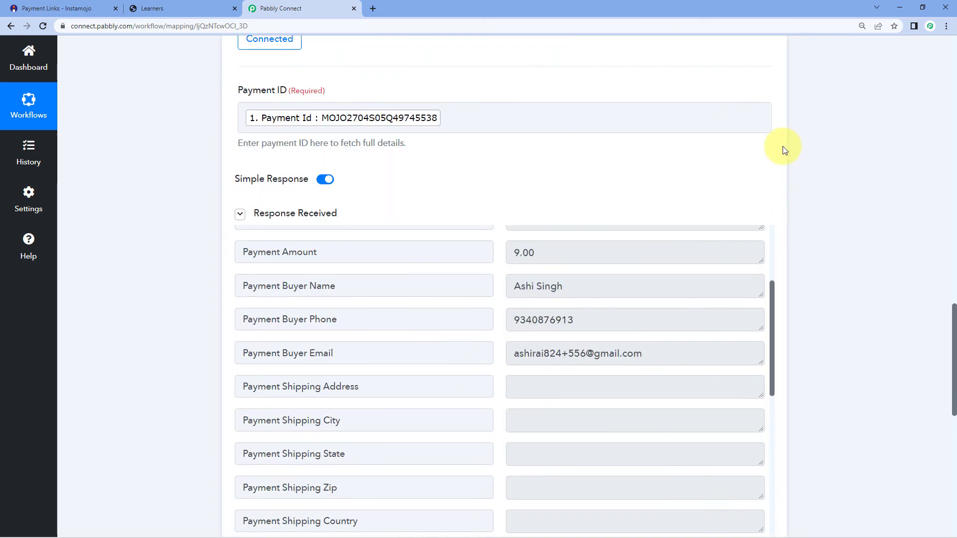
scroll(784, 148, up, 20)
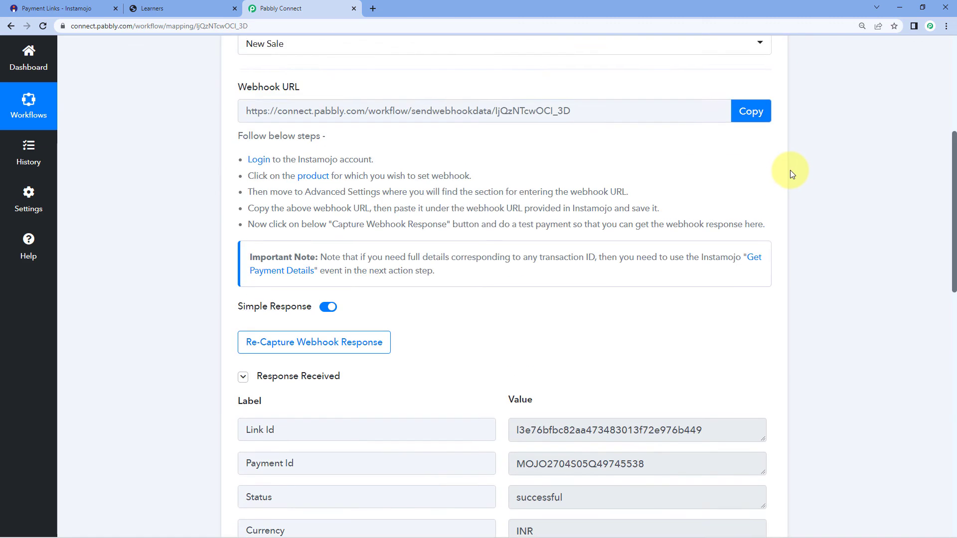
scroll(791, 172, up, 5)
click(770, 163)
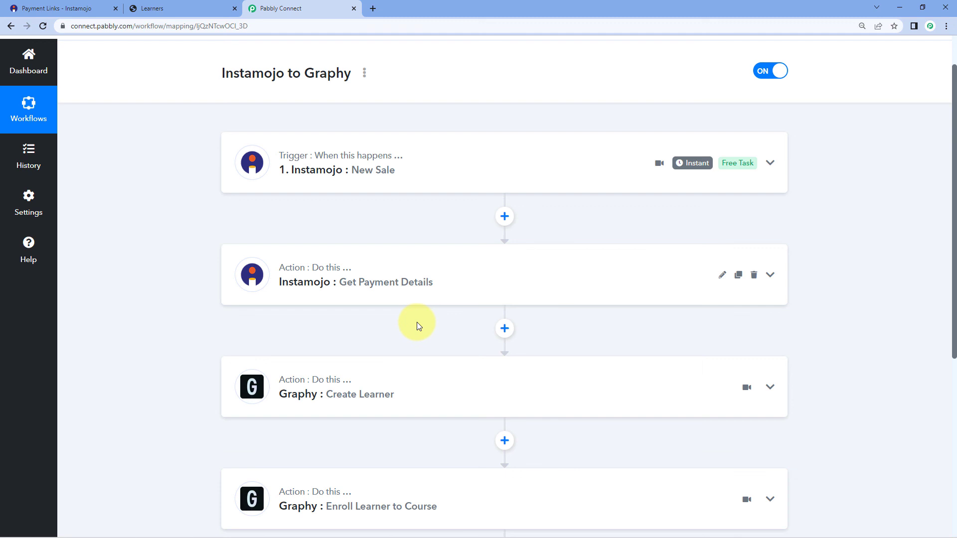
scroll(416, 322, down, 2)
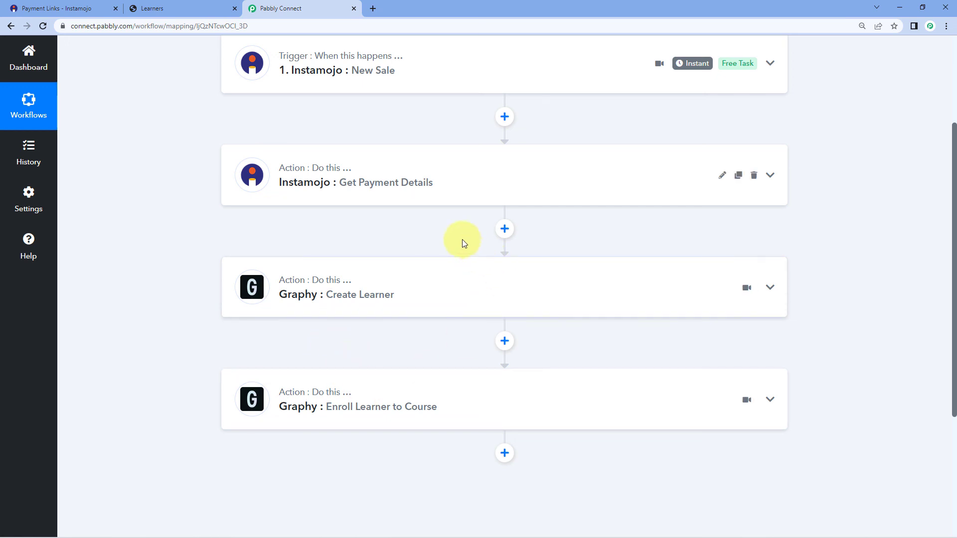
scroll(502, 299, up, 3)
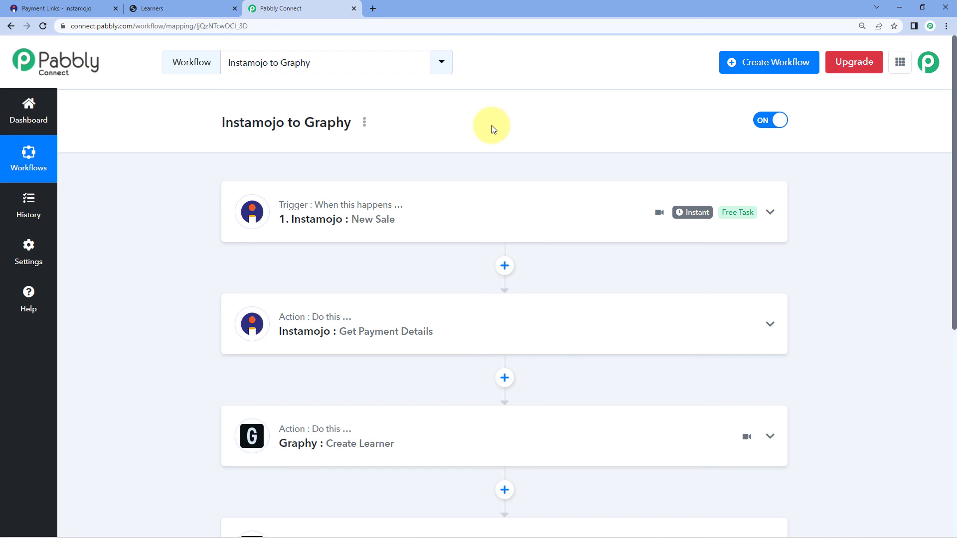